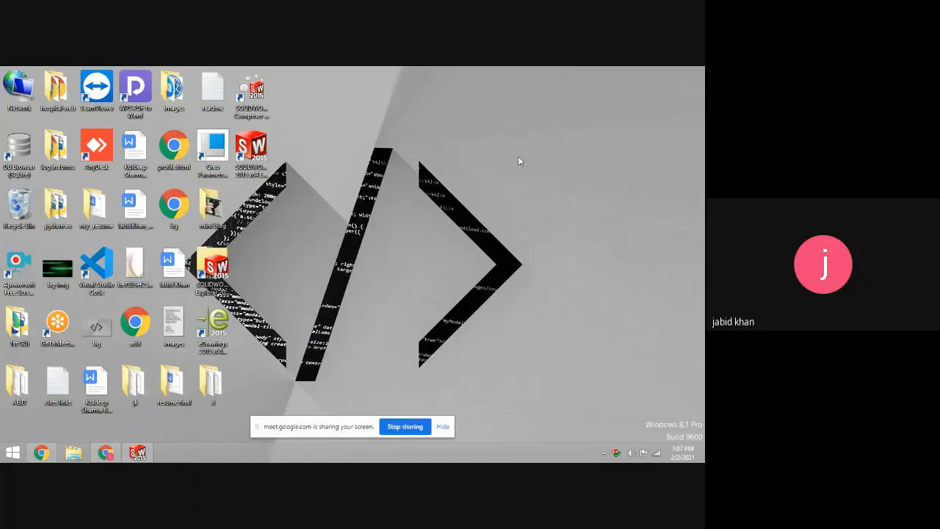
Refresh the desktop and switch to SOLIDWORKS 2015
right_click(454, 149)
left_click(481, 177)
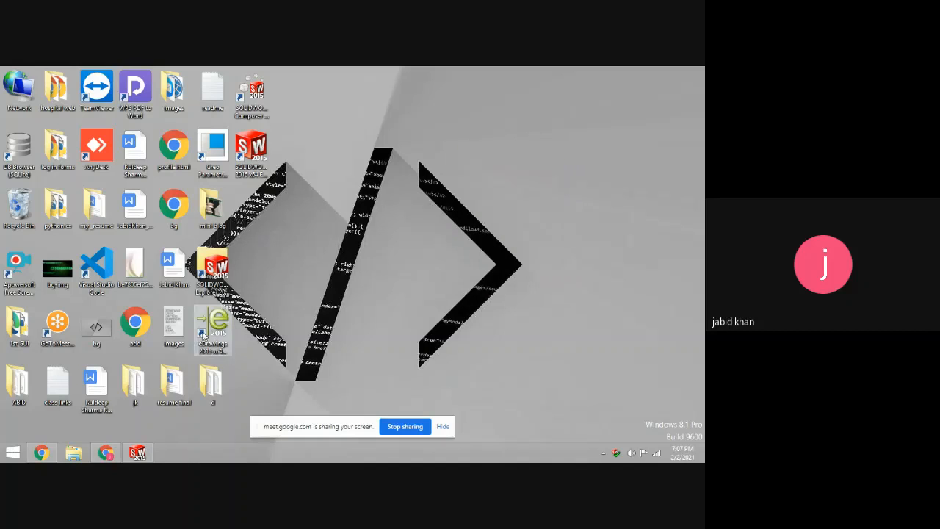
left_click(138, 453)
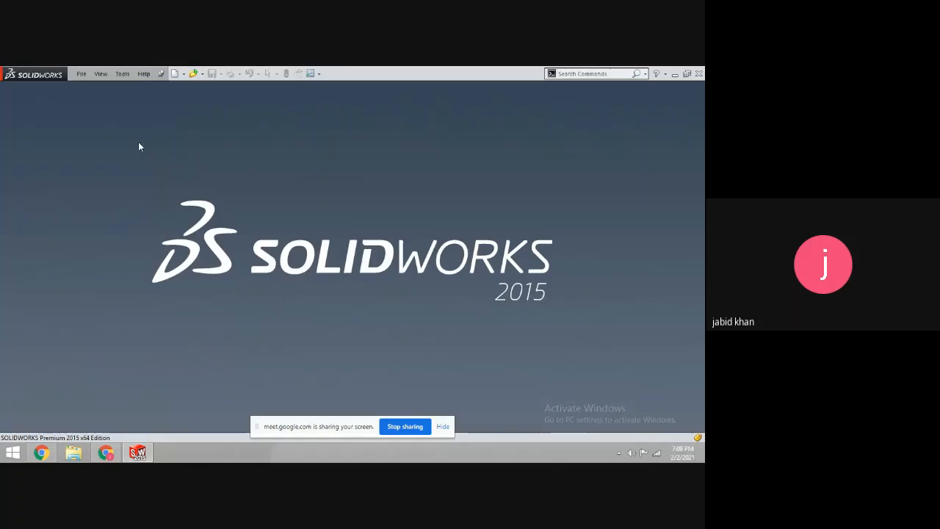
Create a new part document
left_click(82, 75)
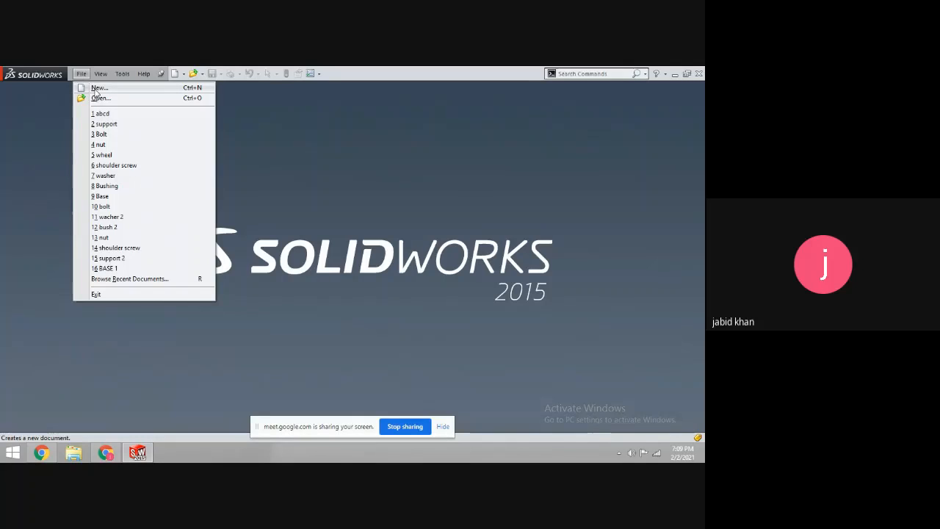
left_click(98, 88)
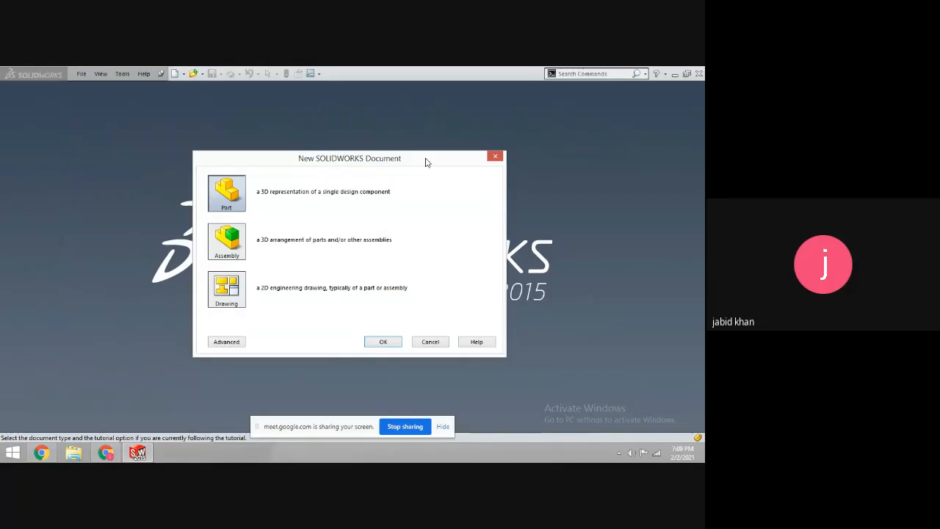
left_click_drag(426, 162, 414, 146)
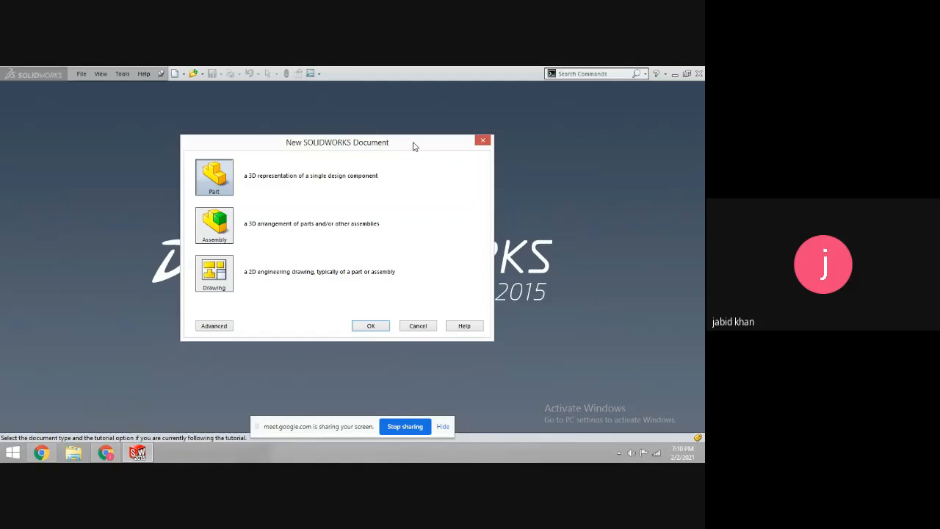
left_click_drag(417, 146, 414, 137)
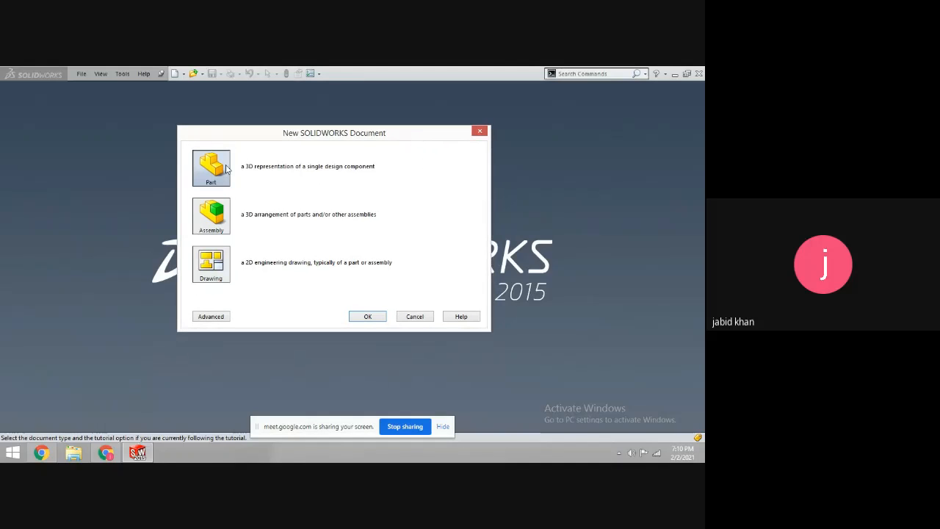
left_click(369, 316)
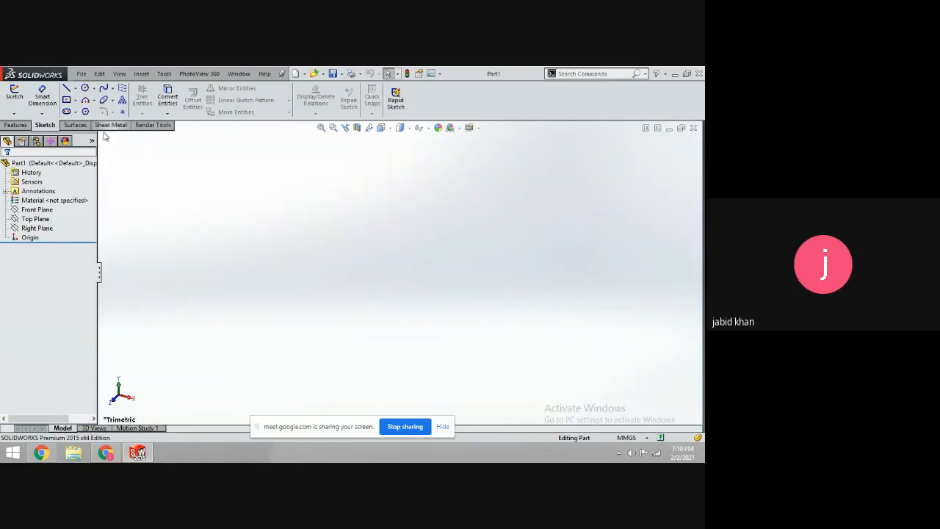
left_click(23, 127)
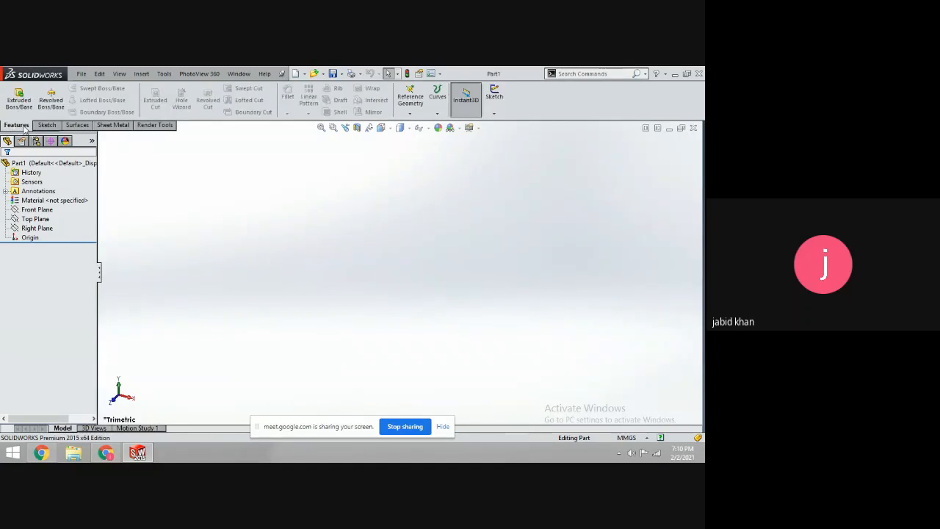
left_click(80, 126)
left_click(109, 127)
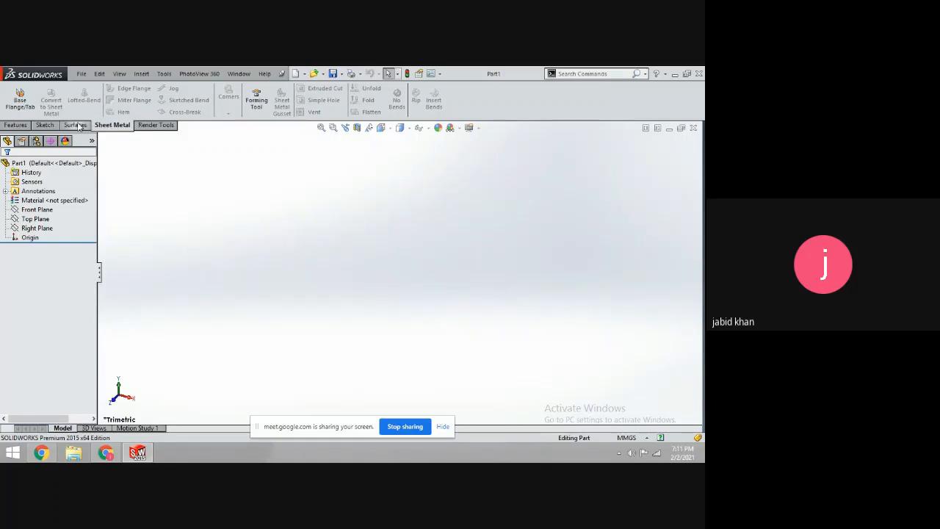
left_click(49, 126)
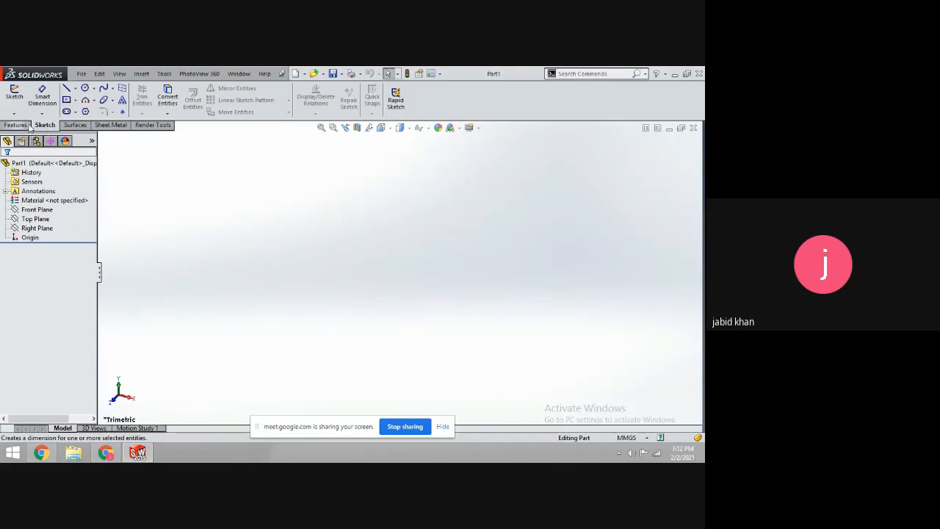
left_click(16, 125)
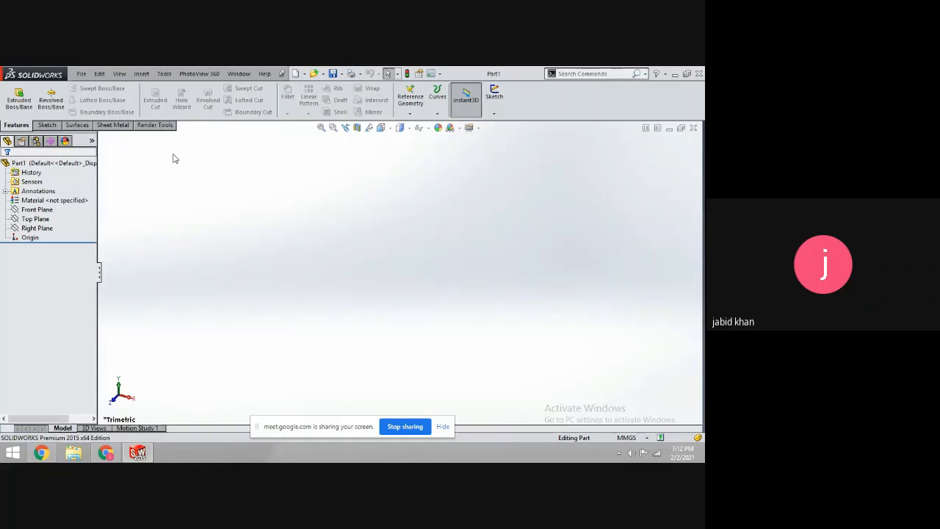
Close the empty part and create another new part document
left_click(693, 128)
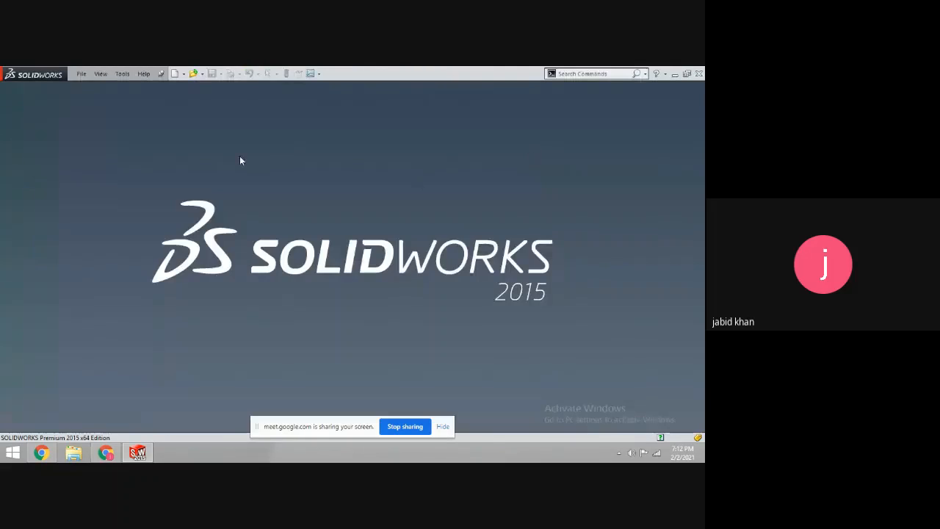
left_click(81, 73)
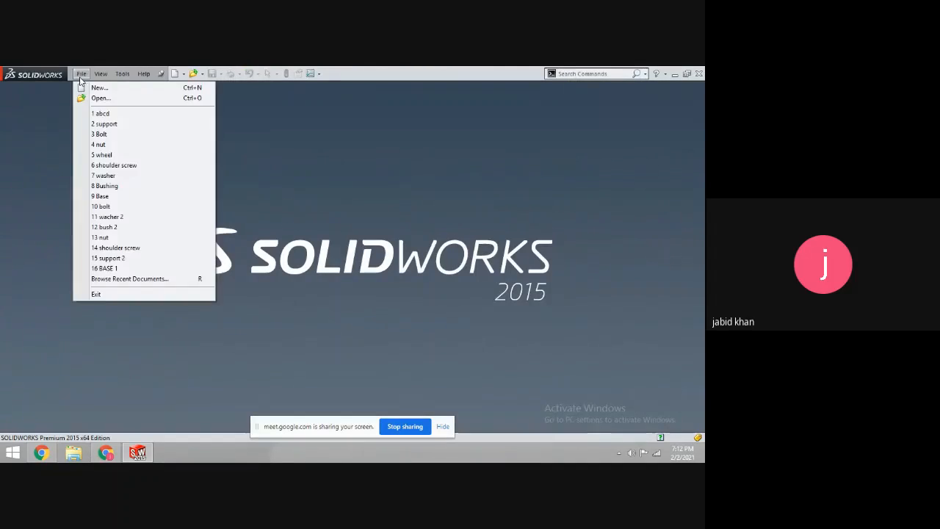
left_click(89, 87)
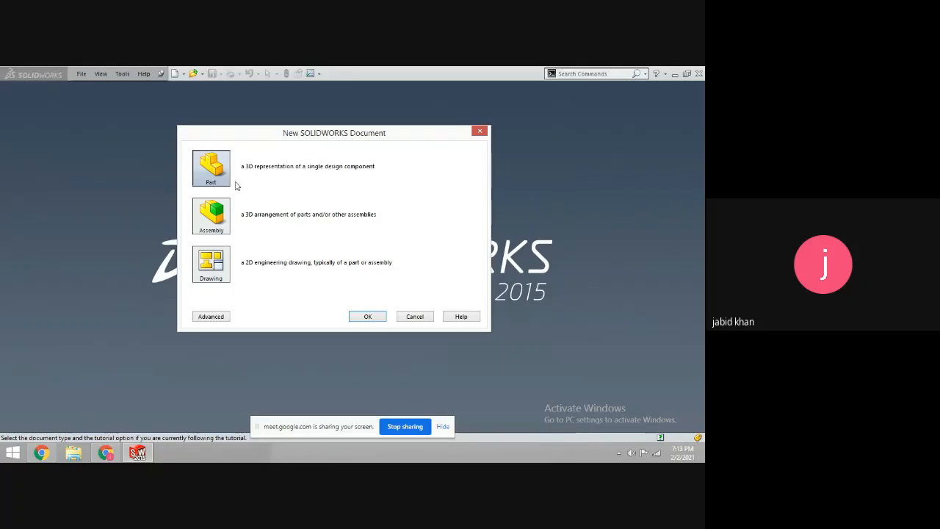
left_click(367, 317)
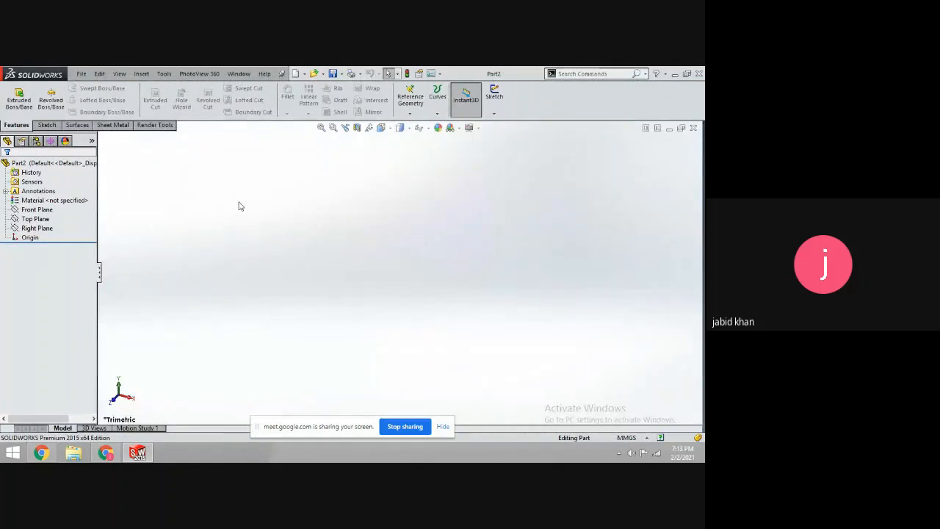
left_click(51, 126)
left_click(24, 126)
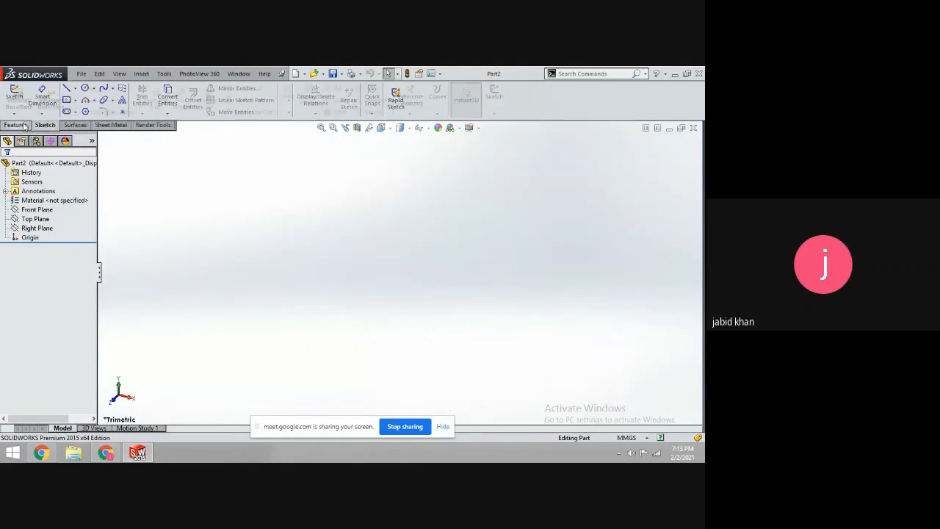
left_click(79, 125)
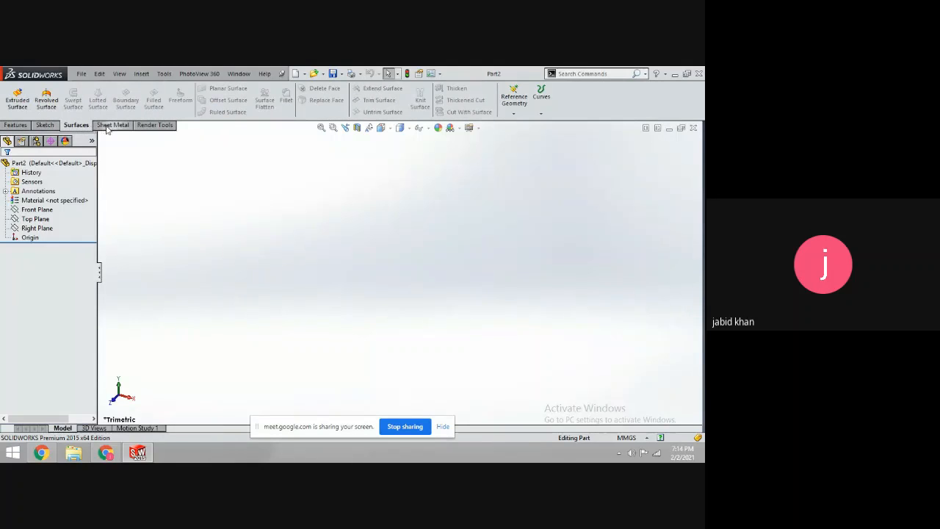
left_click(109, 126)
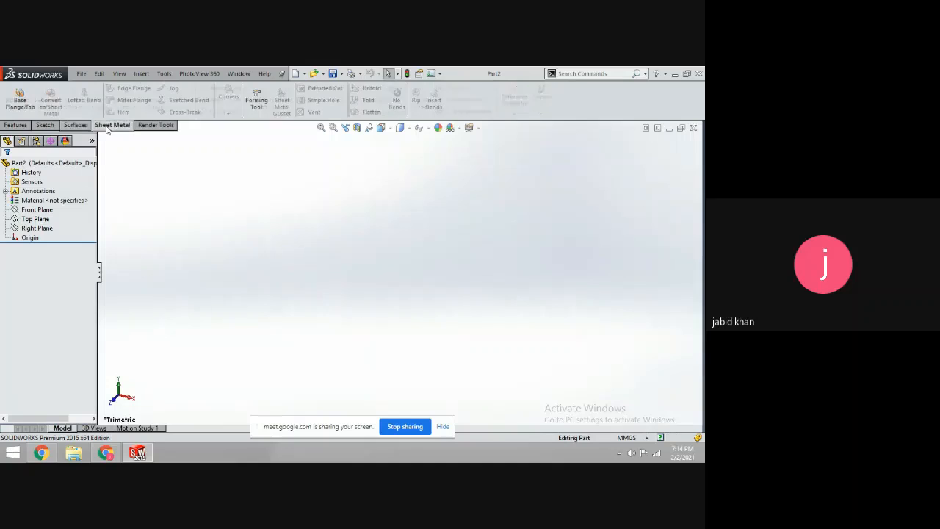
Preview the default reference planes and start a sketch on the Front Plane
left_click(44, 126)
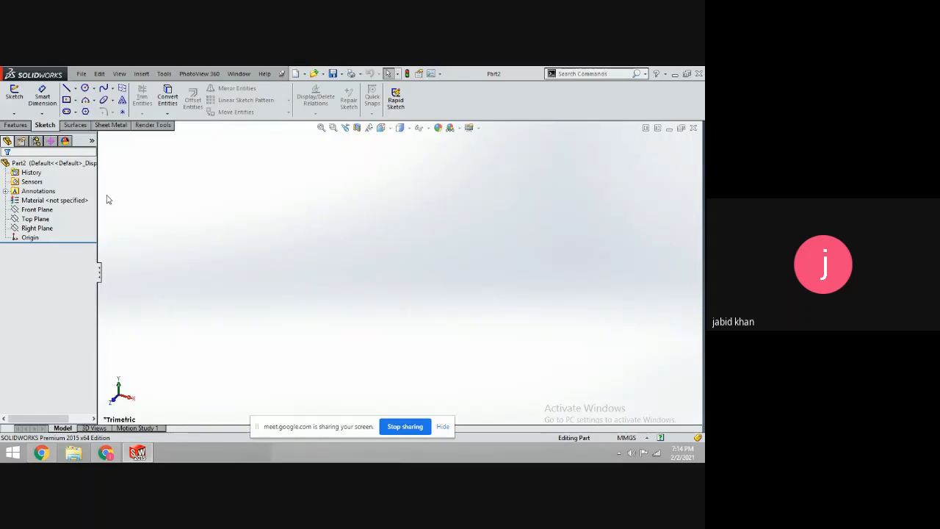
left_click(33, 237)
left_click(37, 210)
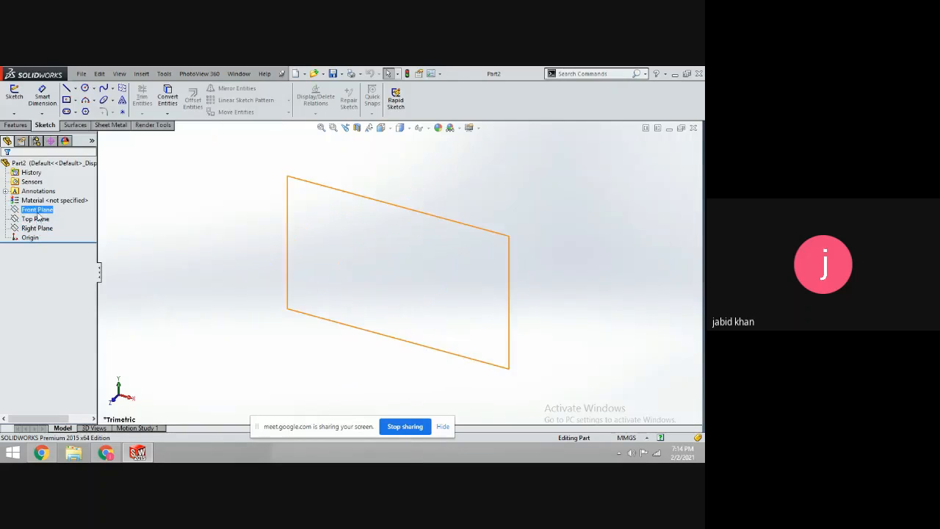
left_click(36, 219)
left_click(36, 228)
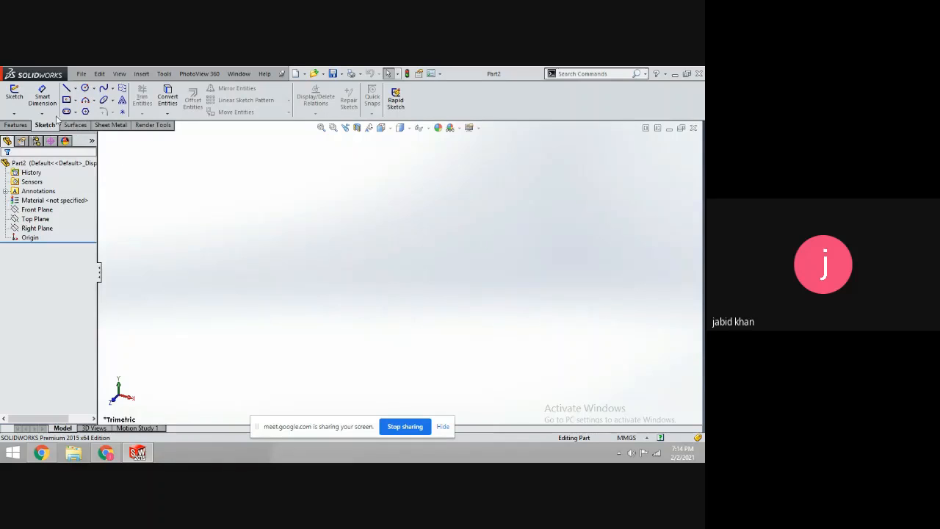
left_click(15, 94)
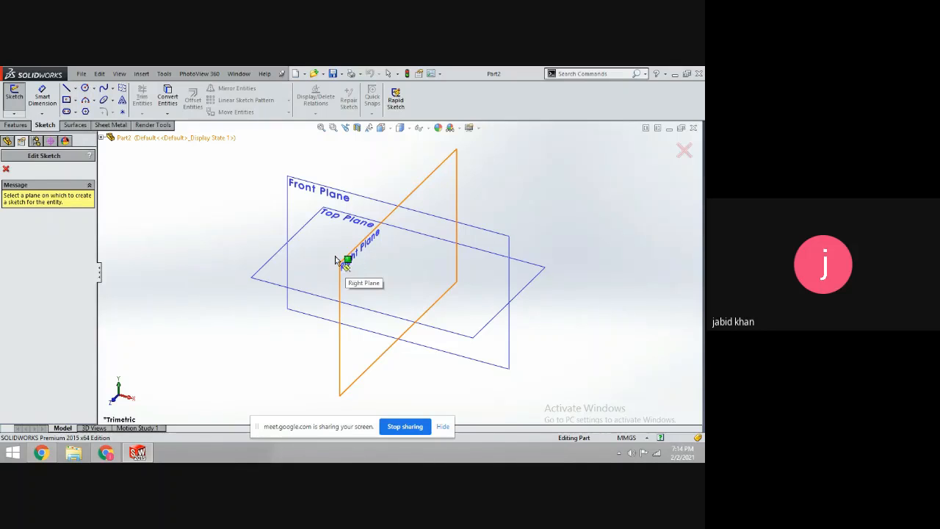
left_click(300, 201)
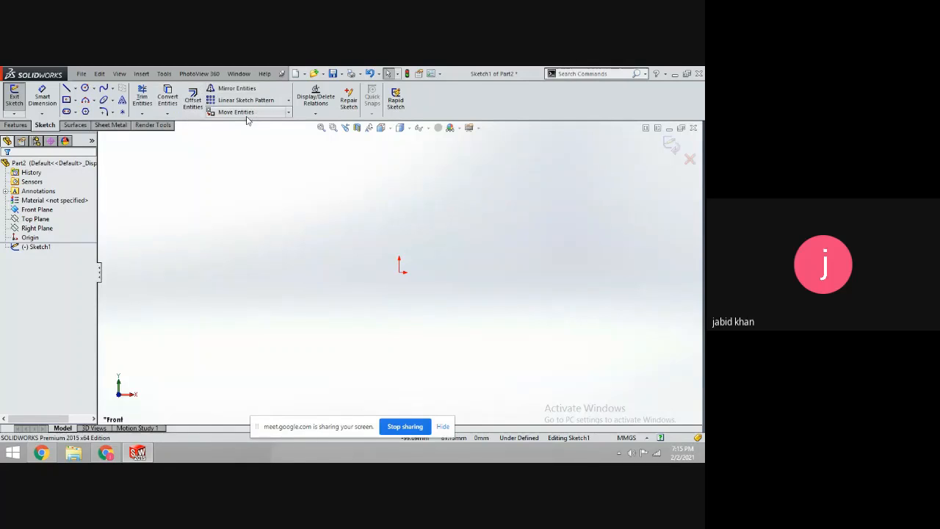
left_click(315, 115)
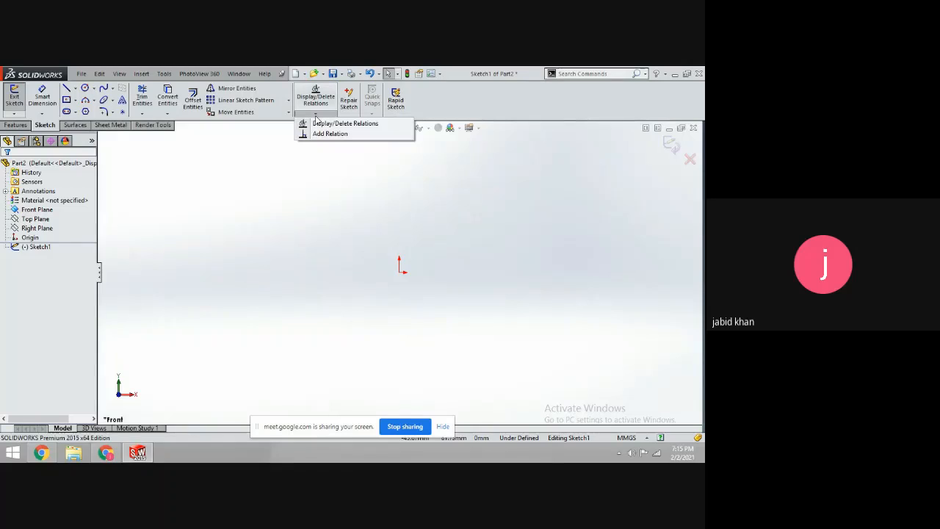
left_click(251, 150)
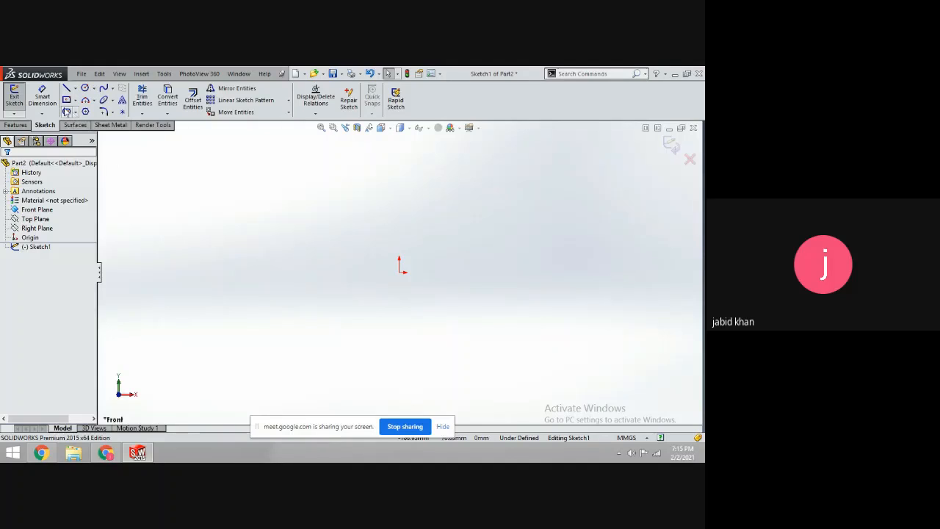
left_click(41, 114)
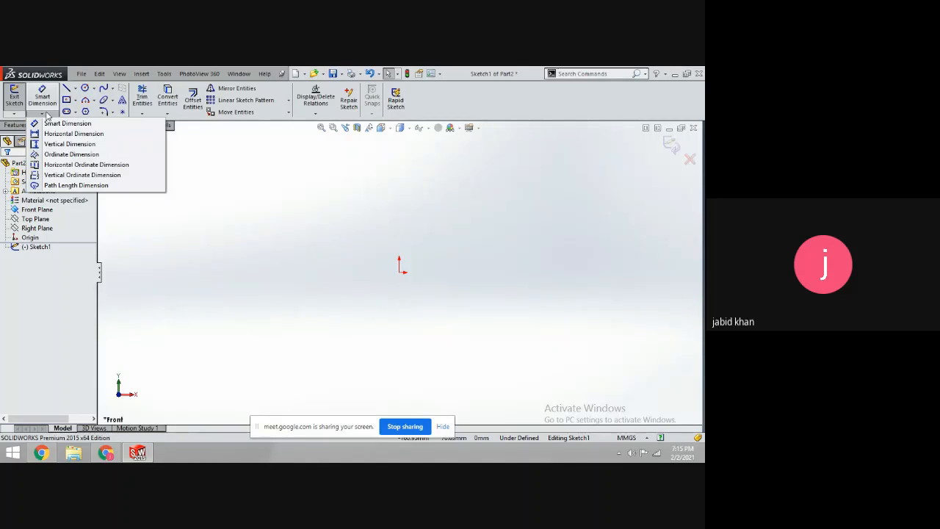
left_click(194, 198)
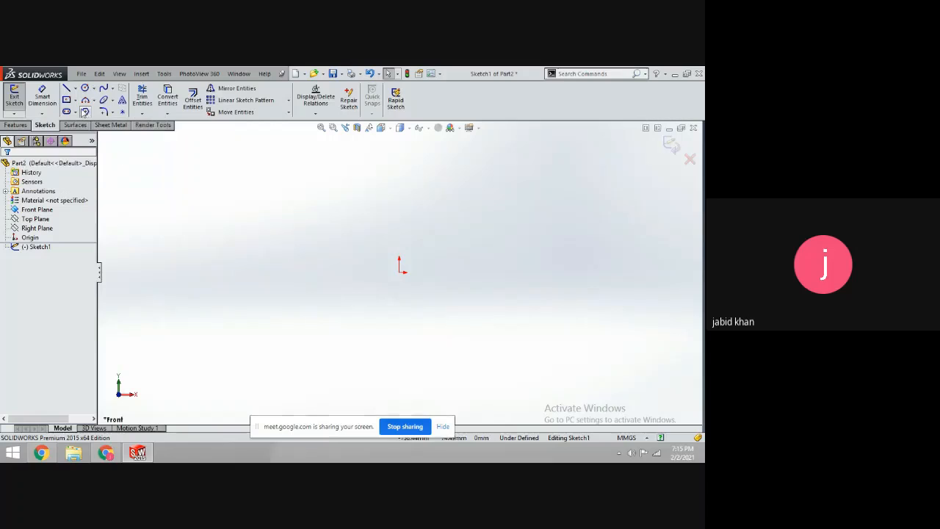
left_click(75, 100)
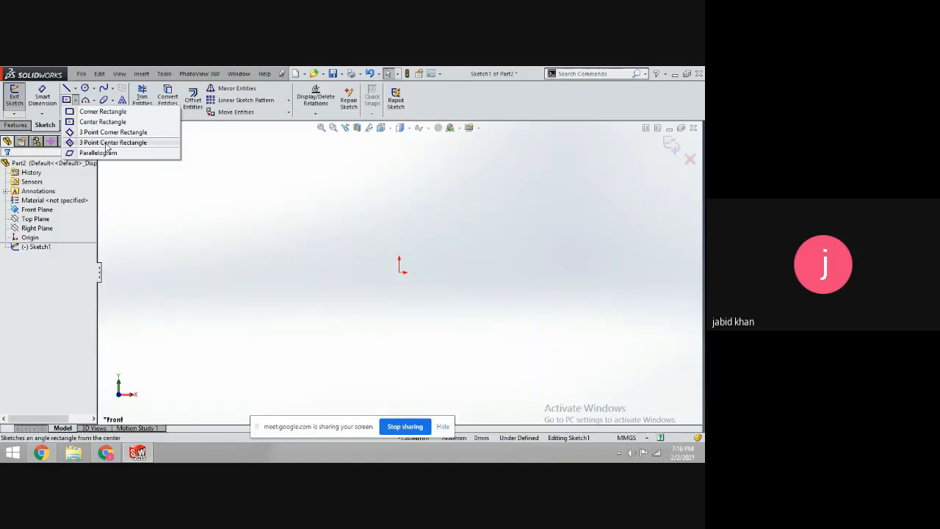
left_click(128, 200)
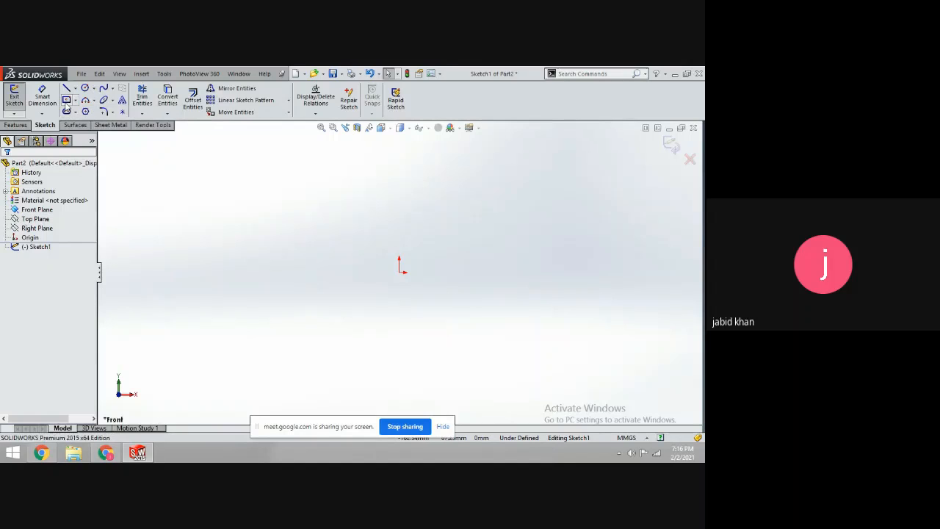
Sketch a center rectangle about 116 mm wide and 49 mm high, centered on the origin
left_click(66, 99)
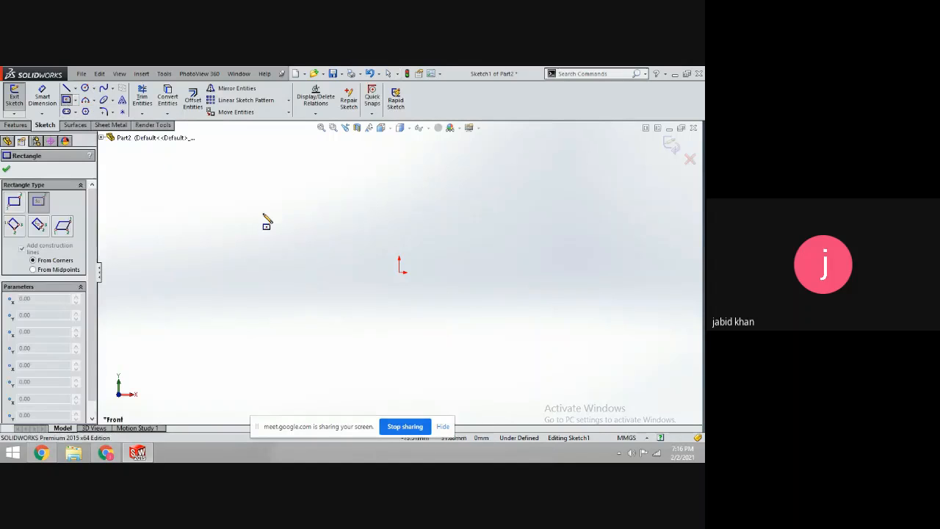
left_click(399, 271)
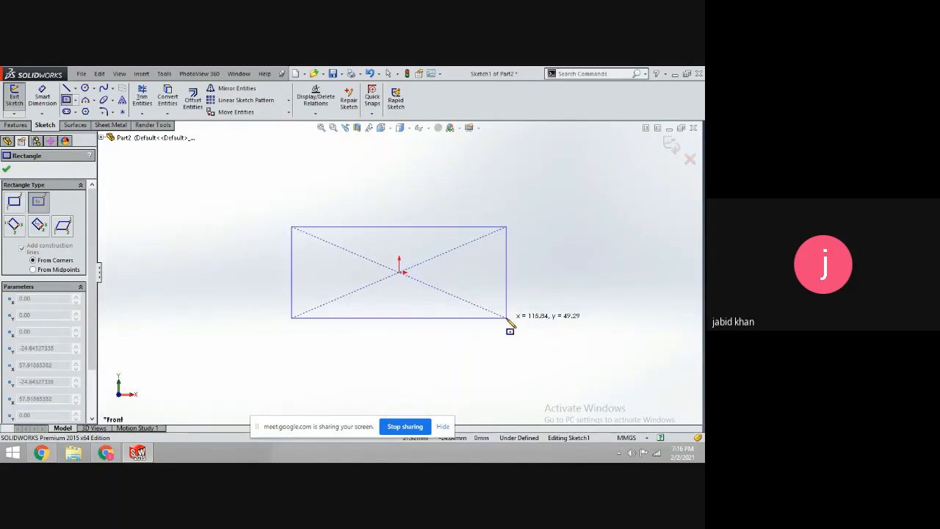
left_click(506, 318)
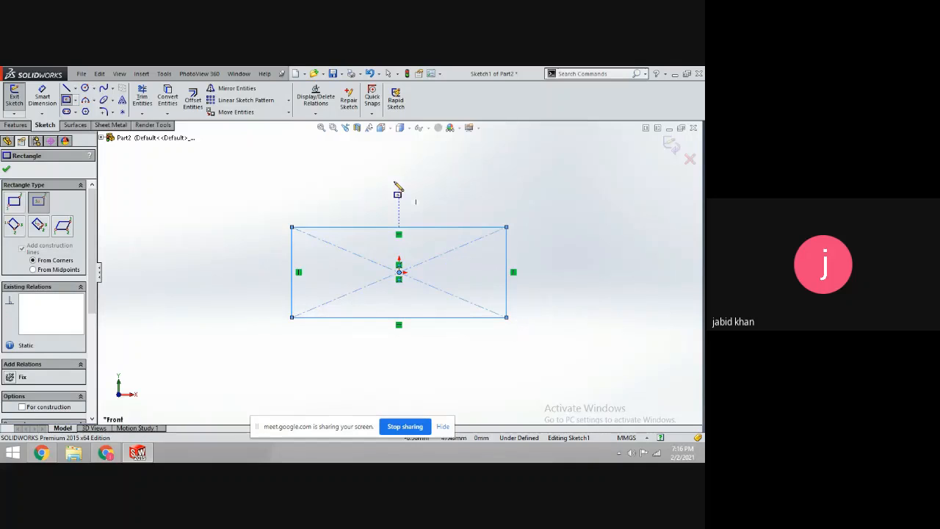
left_click(7, 170)
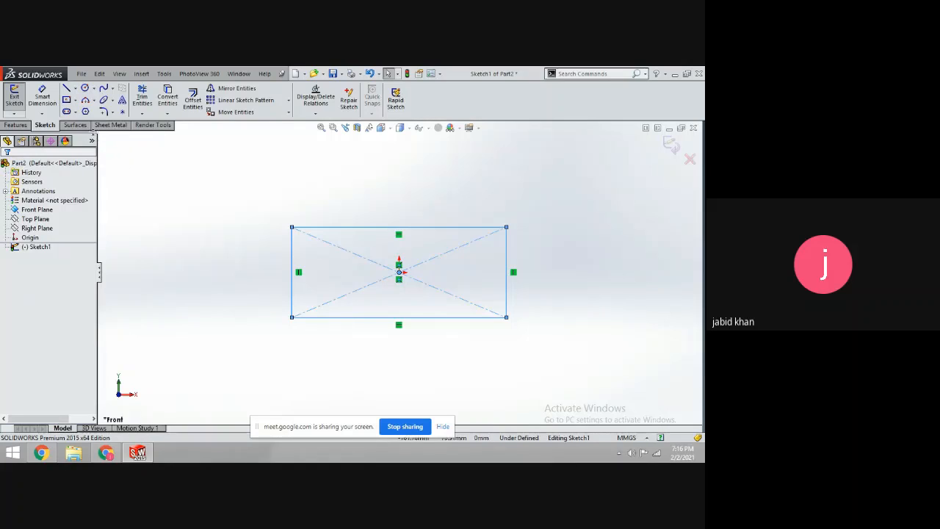
Try dimensioning the rectangle's top edge, and undo the dimension
left_click(44, 97)
left_click(47, 99)
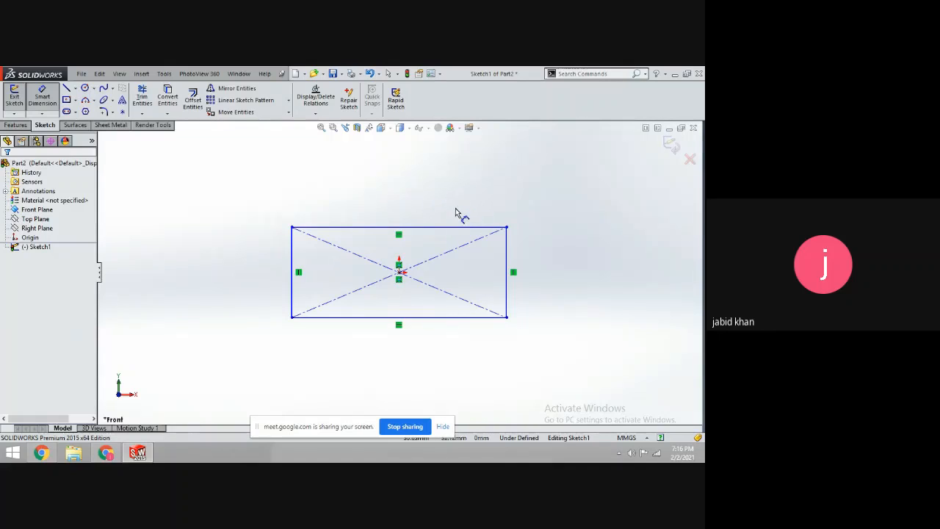
left_click(439, 228)
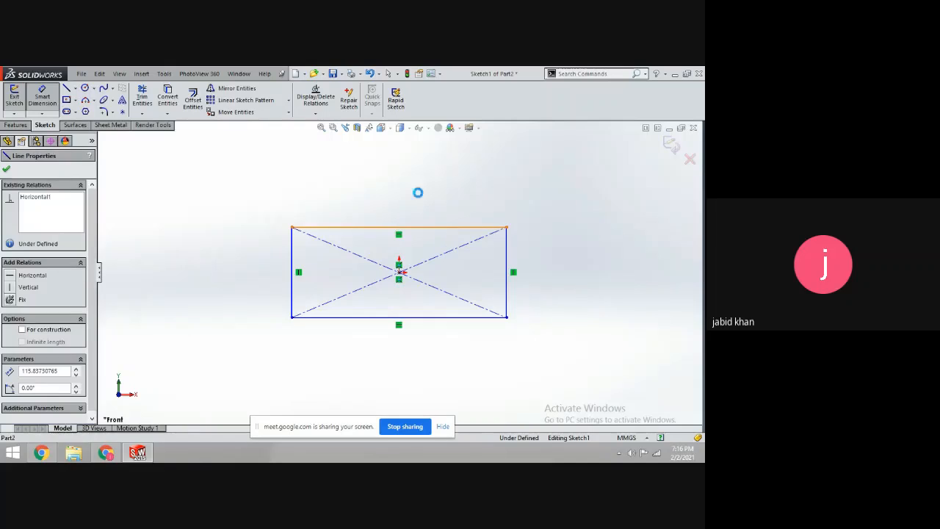
left_click(395, 194)
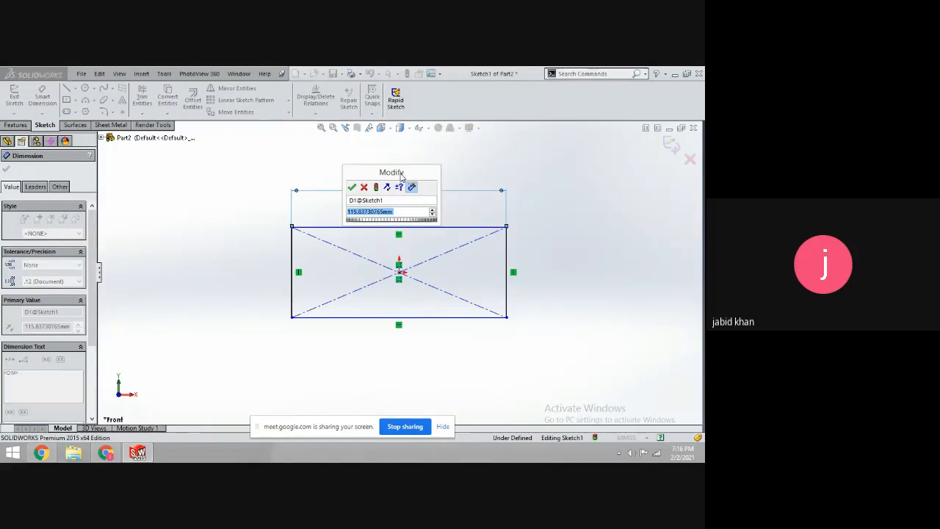
left_click(366, 188)
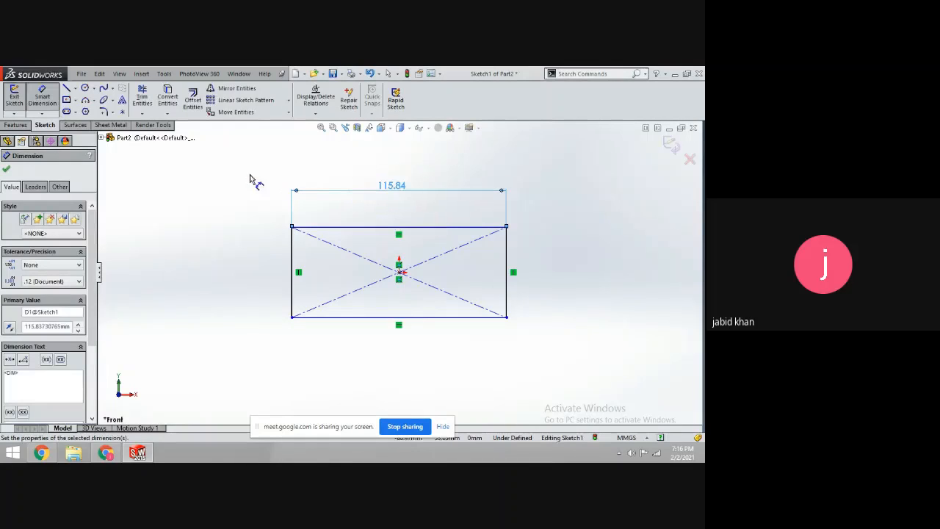
left_click(9, 169)
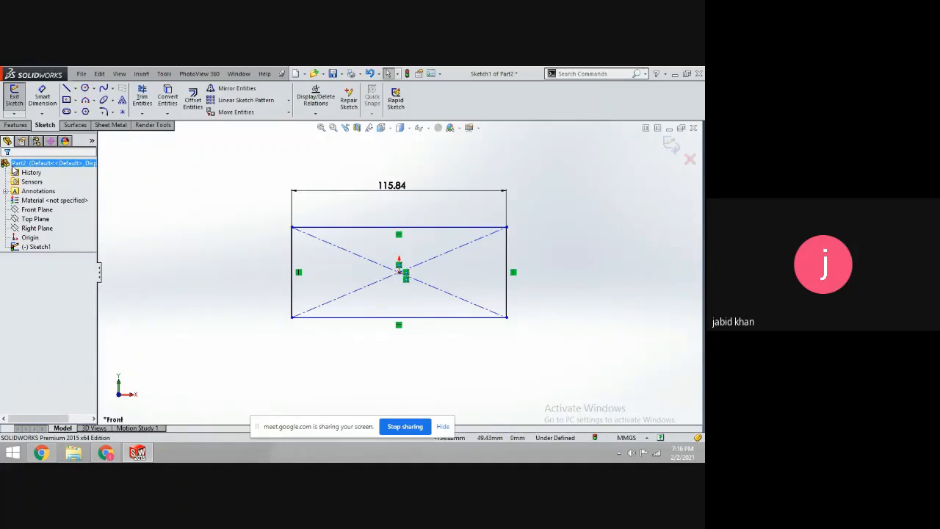
key("ctrl+z")
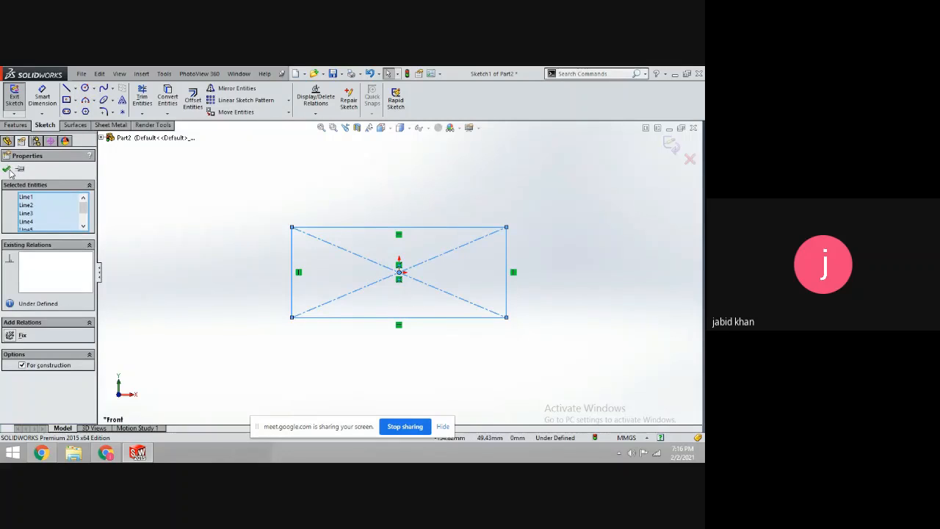
left_click(7, 169)
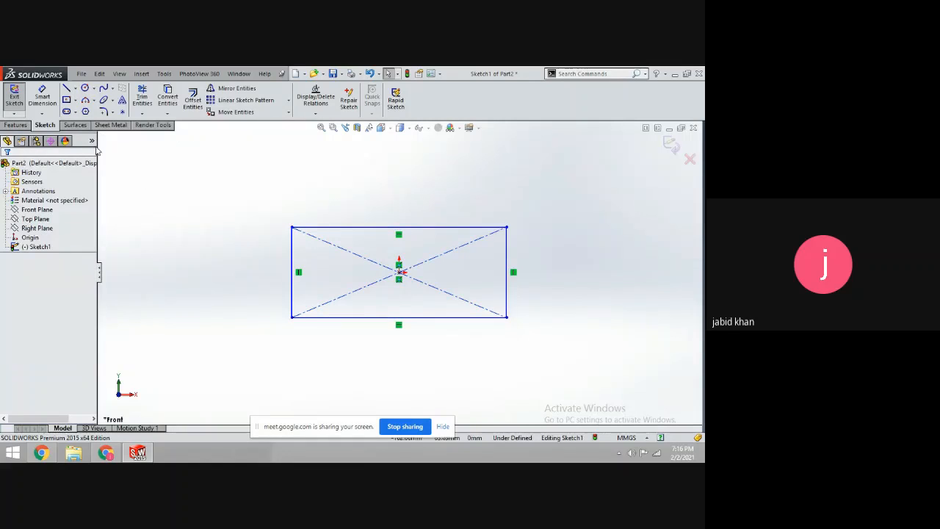
Dimension the rectangle's top edge and set its length to 100 mm
left_click(46, 106)
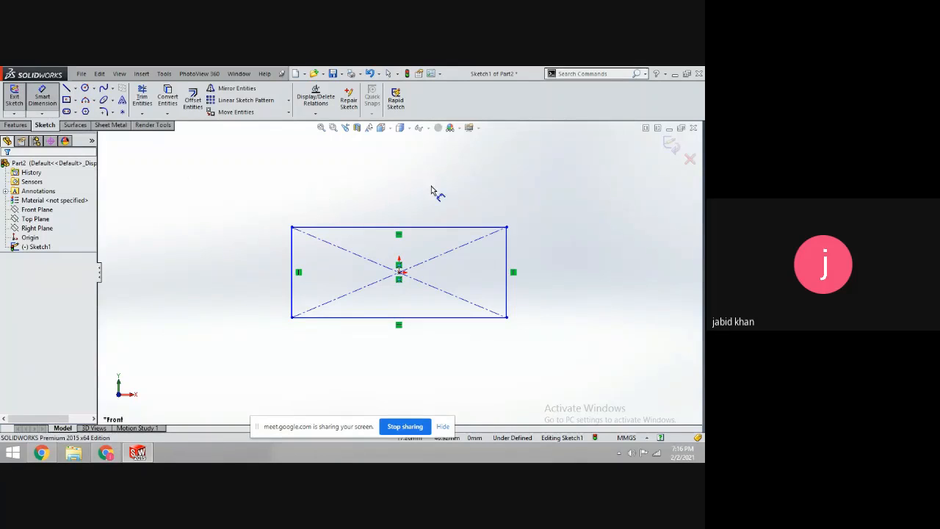
left_click(394, 226)
left_click(391, 204)
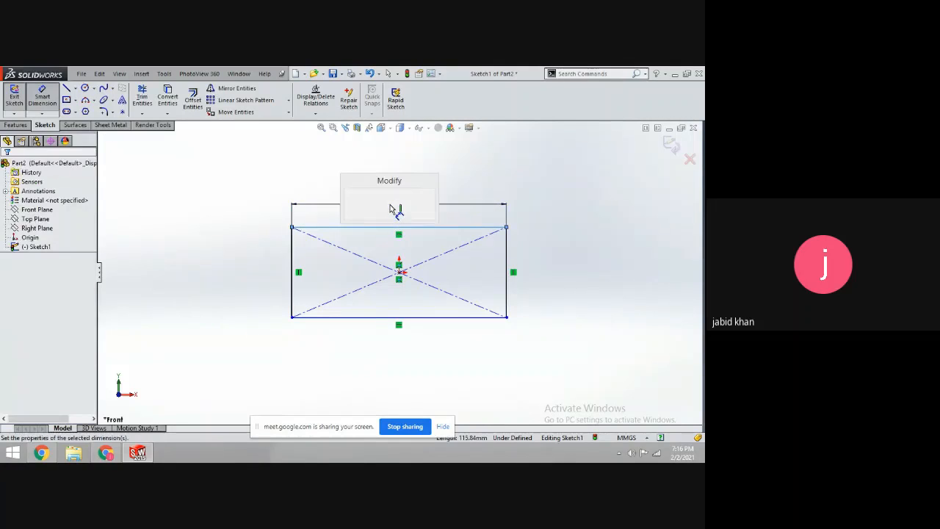
left_click_drag(373, 191, 316, 150)
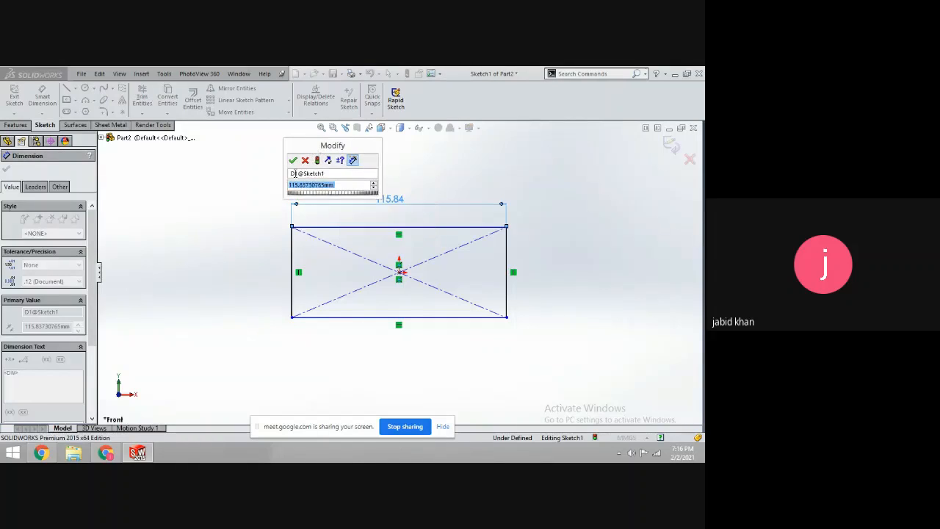
right_click(309, 187)
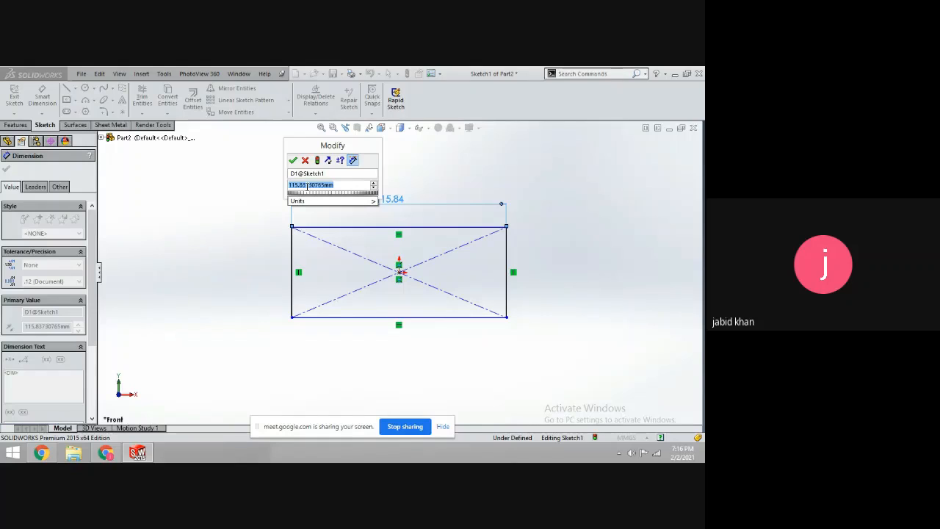
type("100")
key("Return")
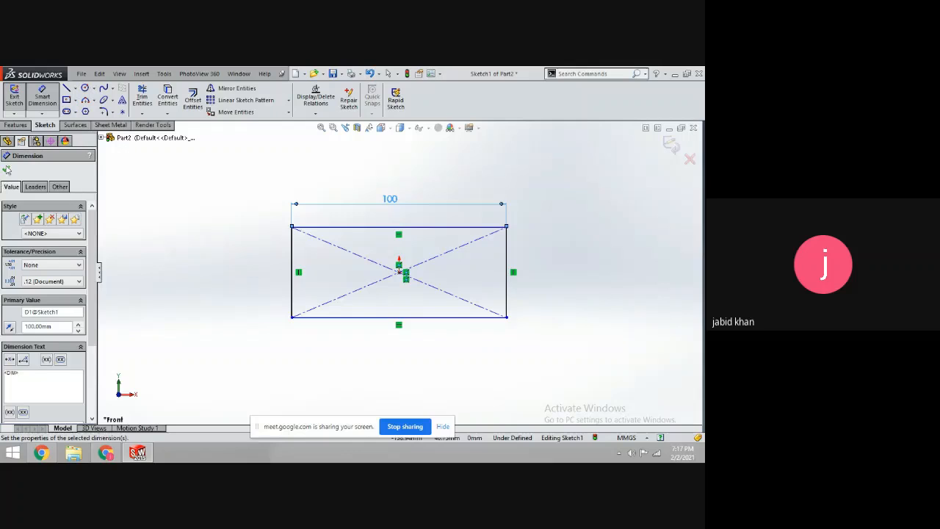
left_click(7, 170)
Dimension the rectangle's right vertical edge and set the height to 50 mm
left_click(42, 98)
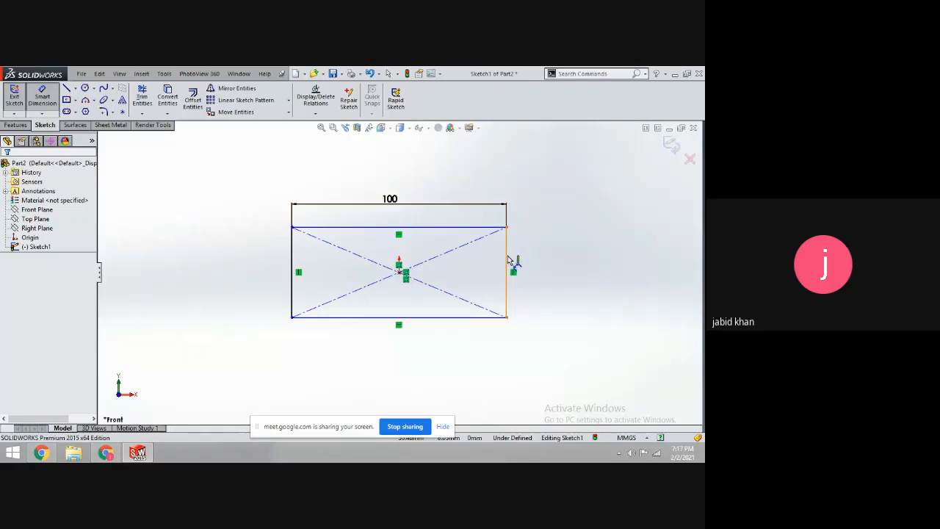
left_click(508, 259)
left_click(549, 274)
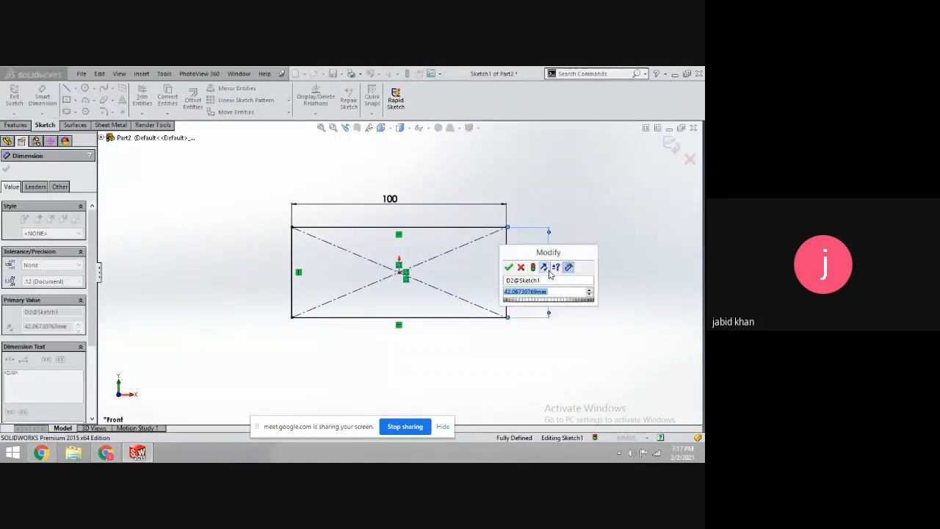
type("50")
key("Return")
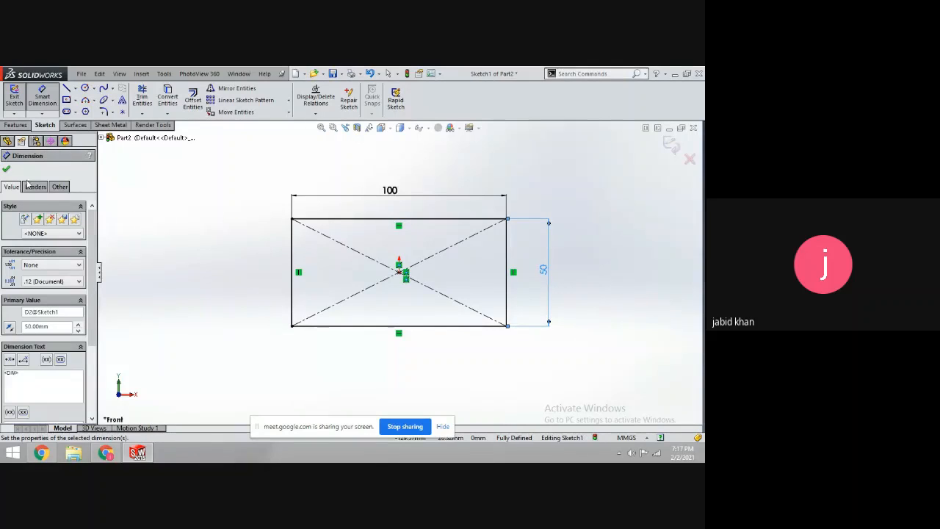
left_click(7, 169)
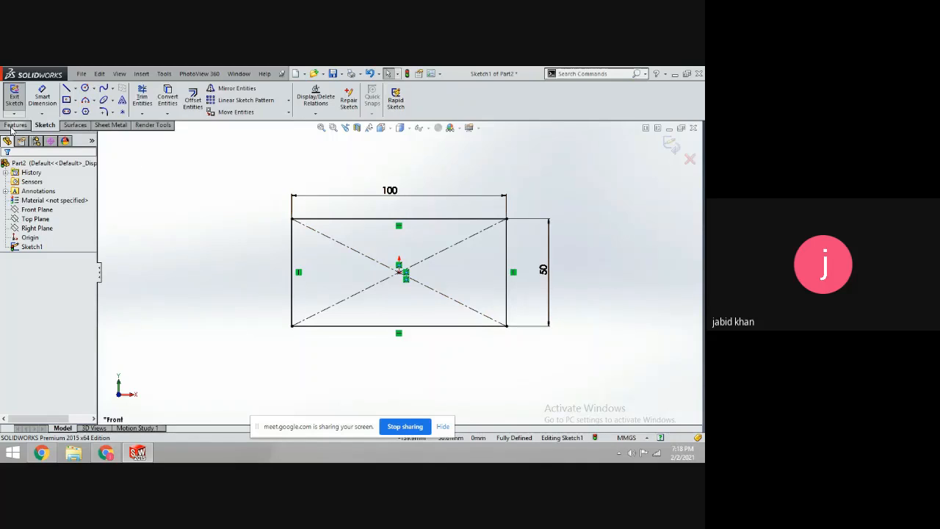
Exit the dimensioned rectangle sketch, keeping its changes, and clear the selection
left_click(14, 126)
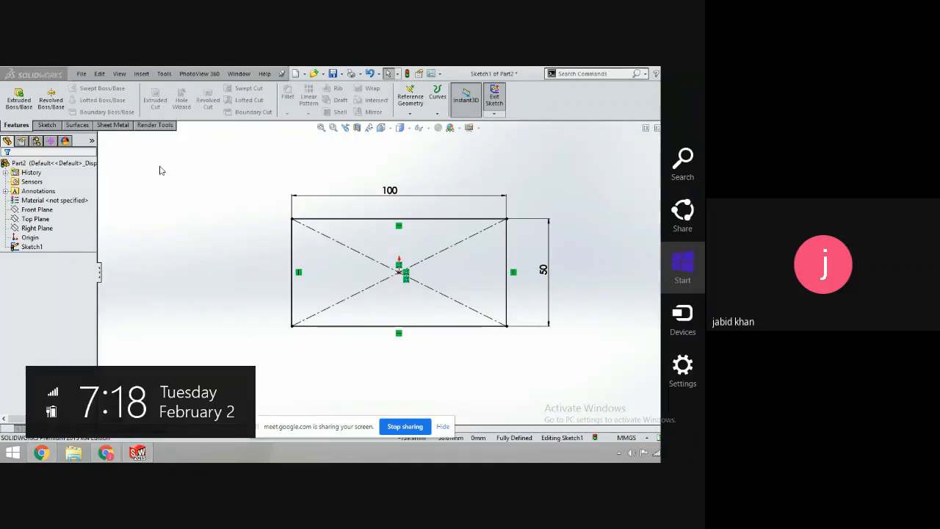
left_click(46, 125)
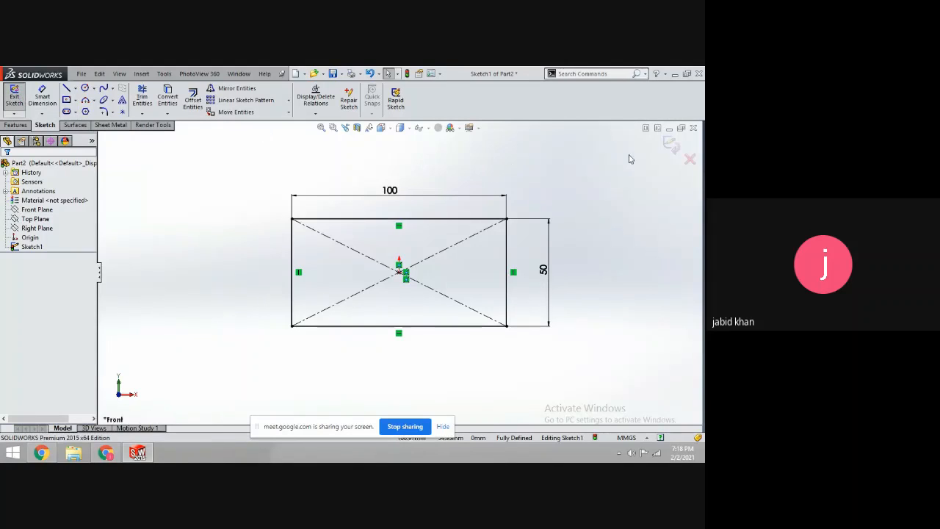
left_click(671, 143)
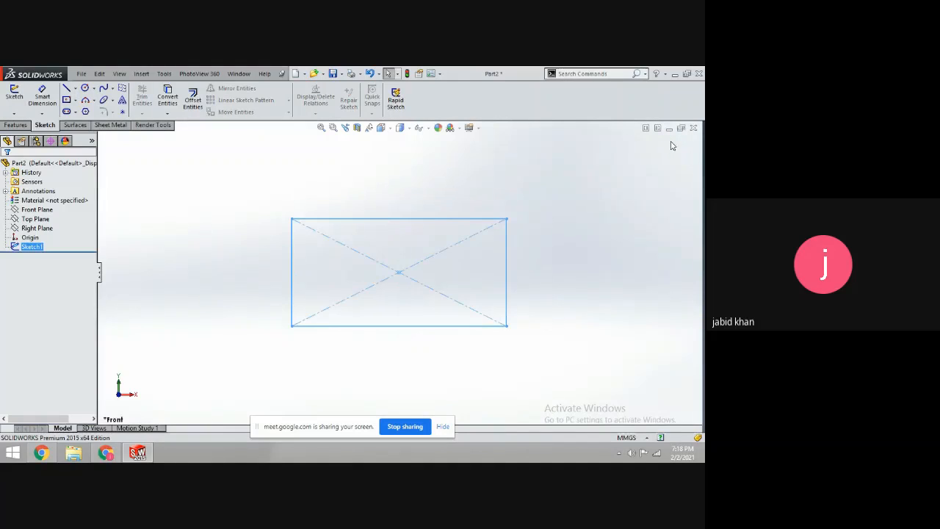
left_click(594, 211)
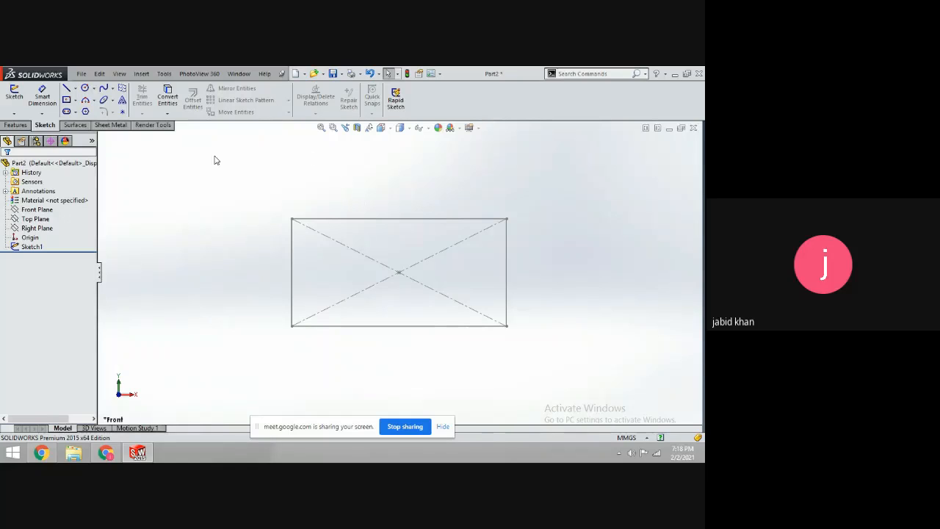
Extrude the rectangle sketch as a boss with a blind depth of 20 mm in Direction 1 and 20 mm in Direction 2
left_click(322, 129)
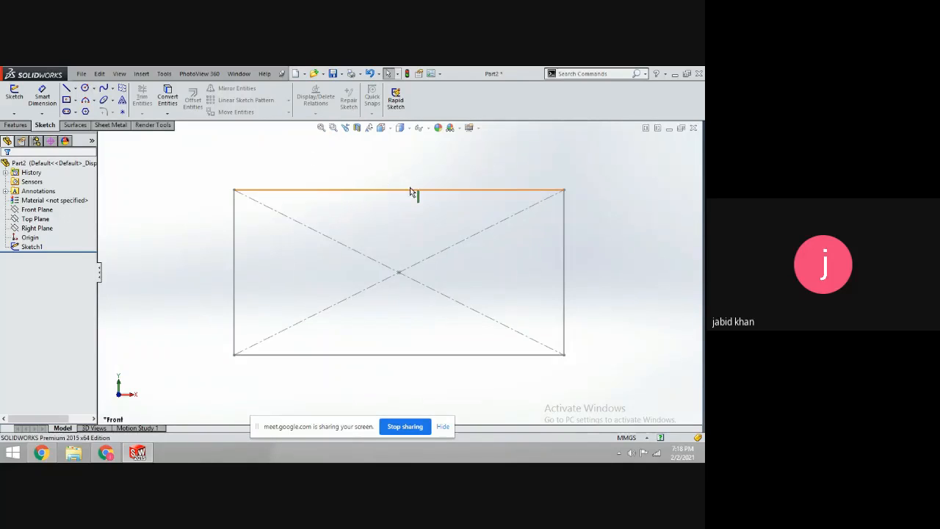
left_click(410, 189)
left_click(391, 168)
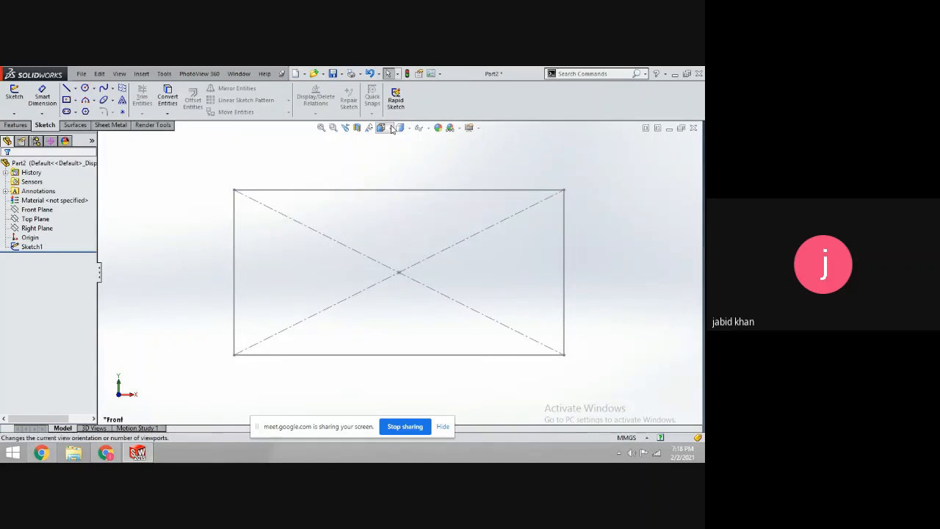
left_click(392, 129)
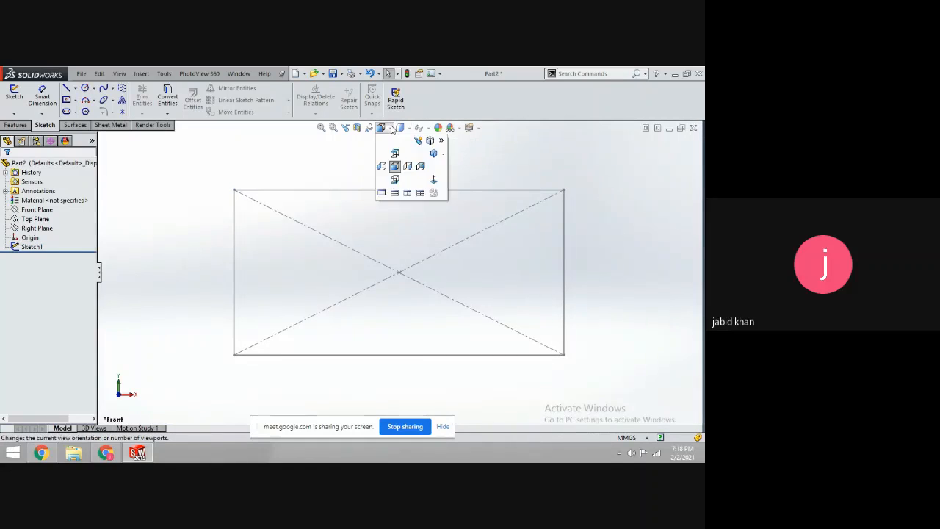
left_click(434, 151)
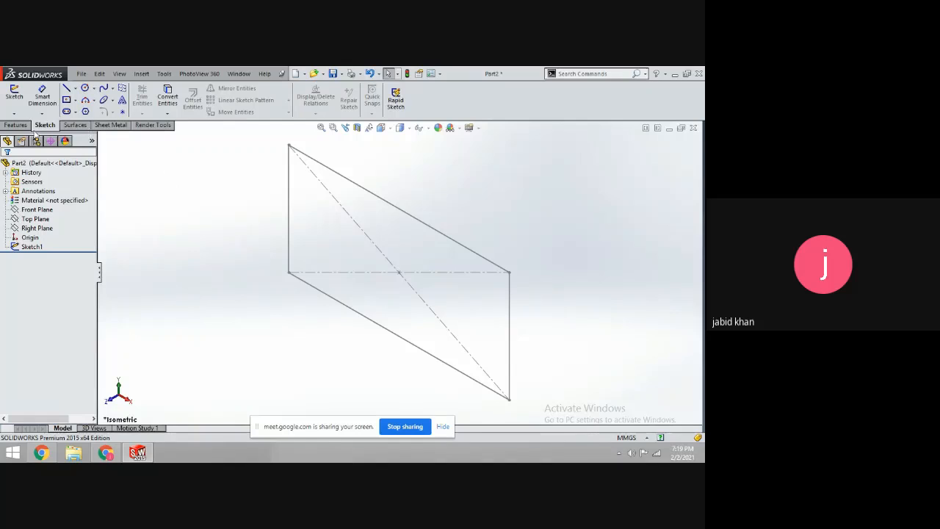
left_click(22, 126)
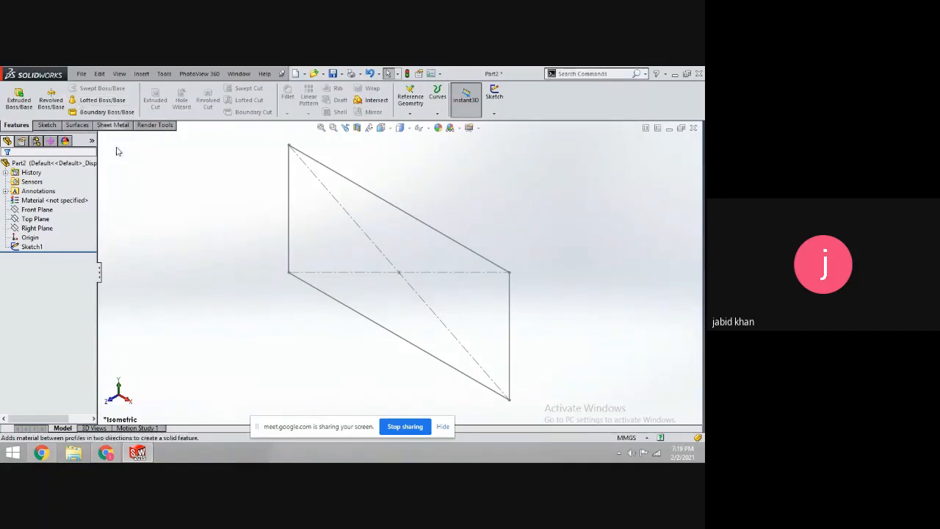
left_click(20, 101)
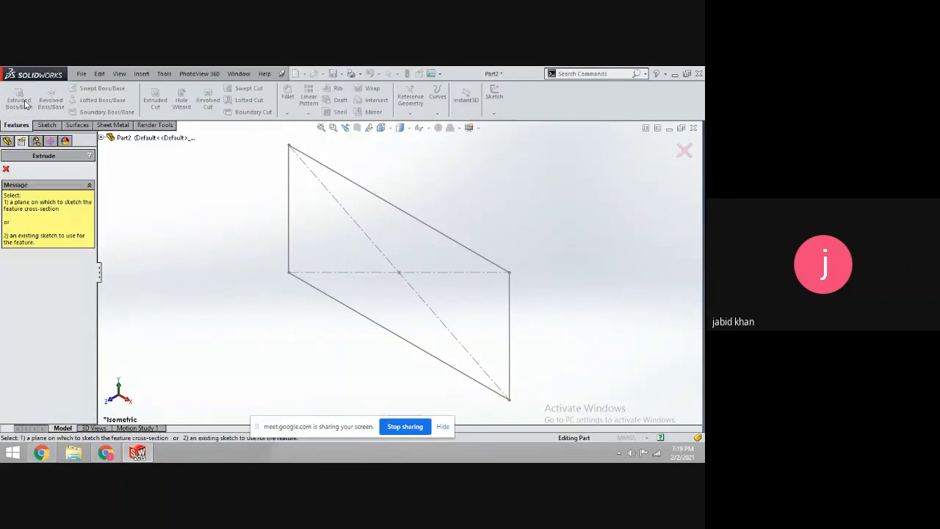
left_click(346, 181)
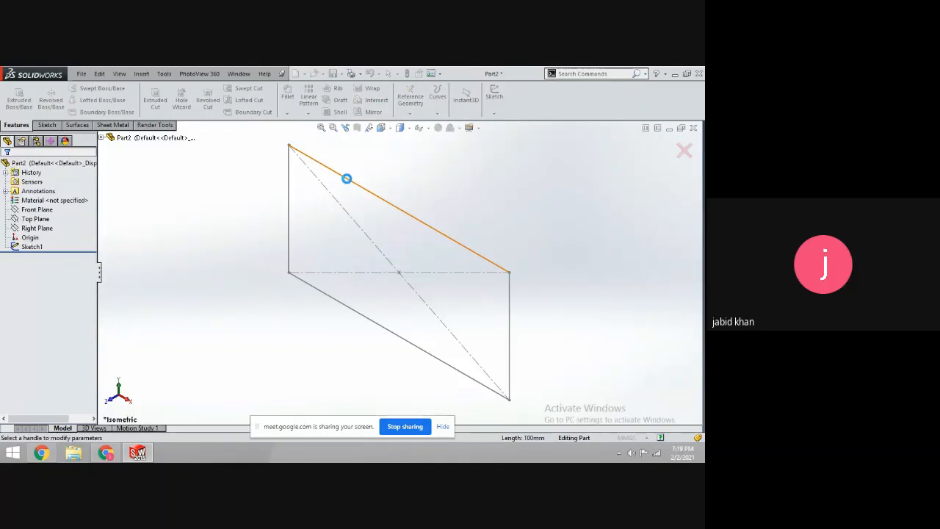
left_click(345, 178)
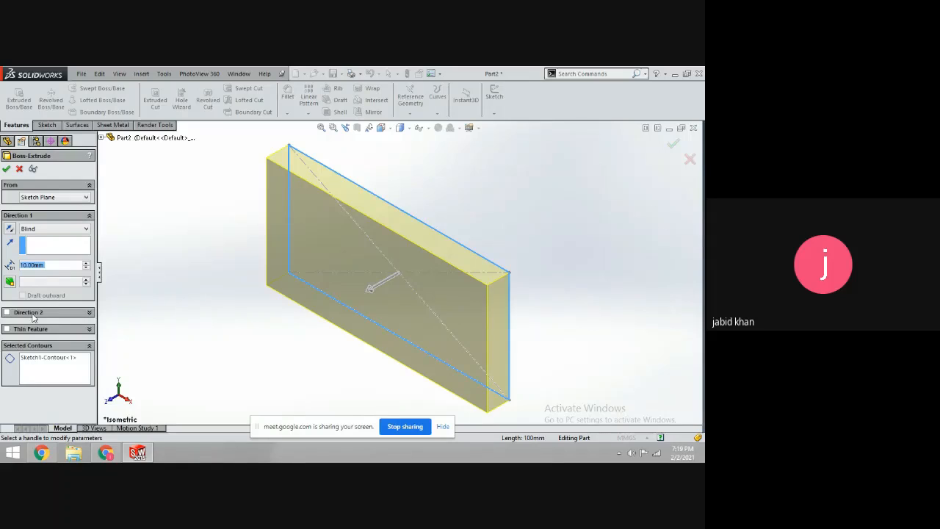
left_click(6, 313)
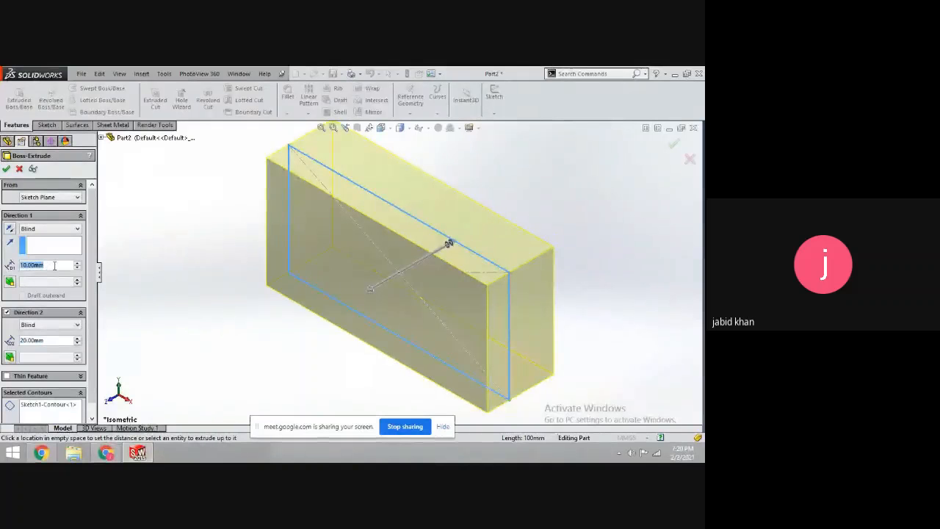
type("20")
key("Return")
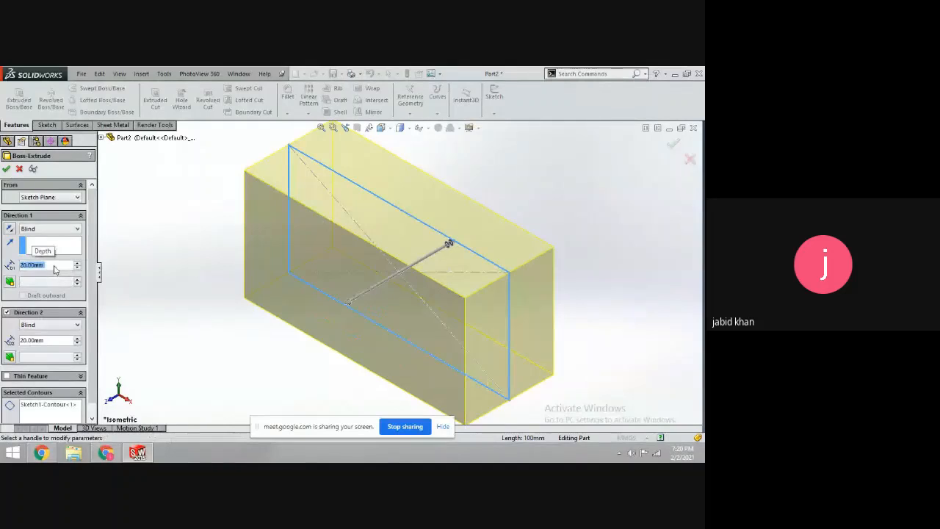
left_click(6, 169)
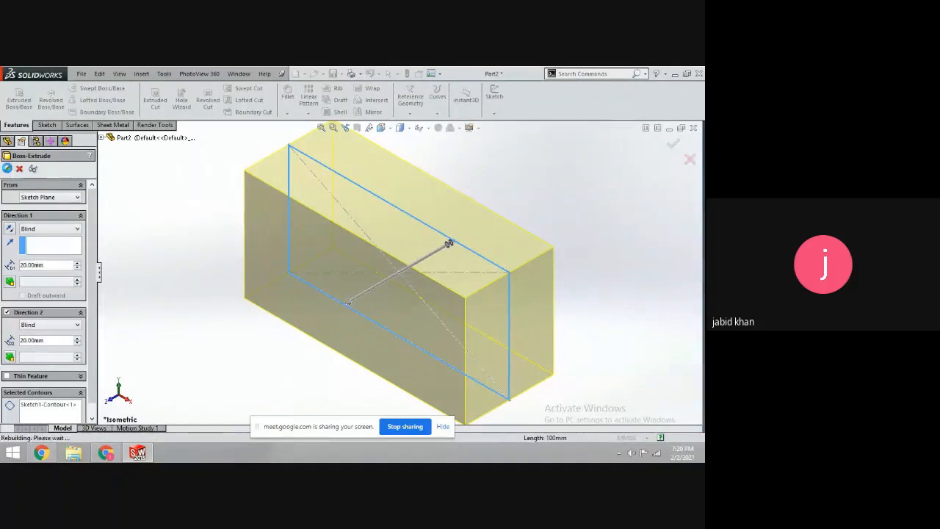
left_click(176, 173)
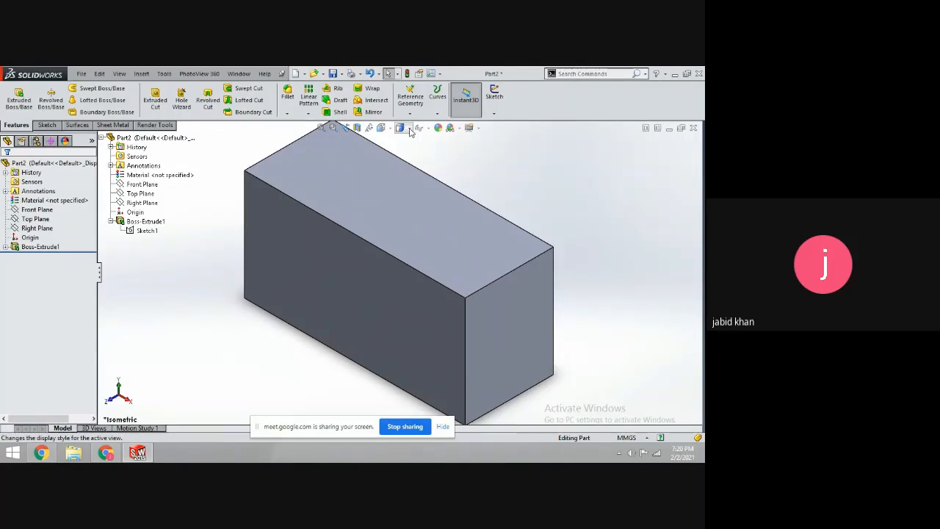
View the extruded block from the front, top, left and right, and return to the isometric orientation
mouse_move(391, 130)
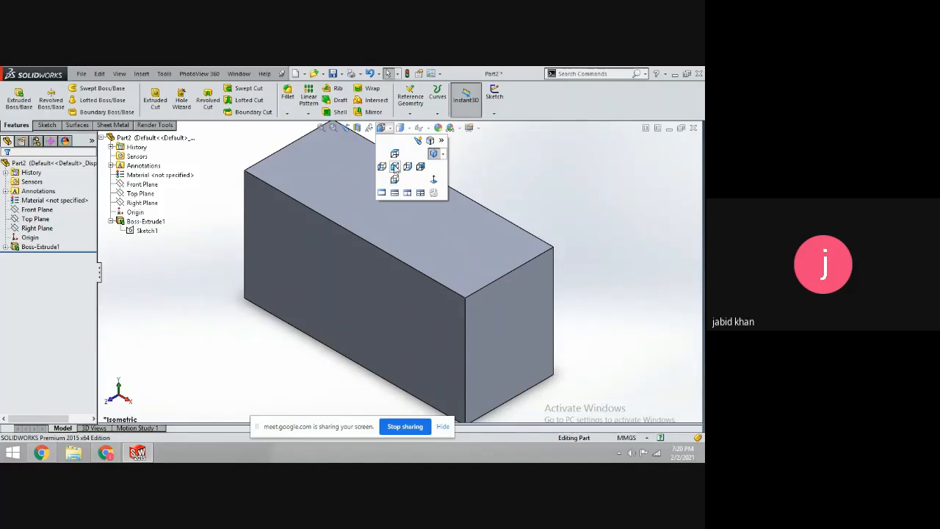
left_click(394, 167)
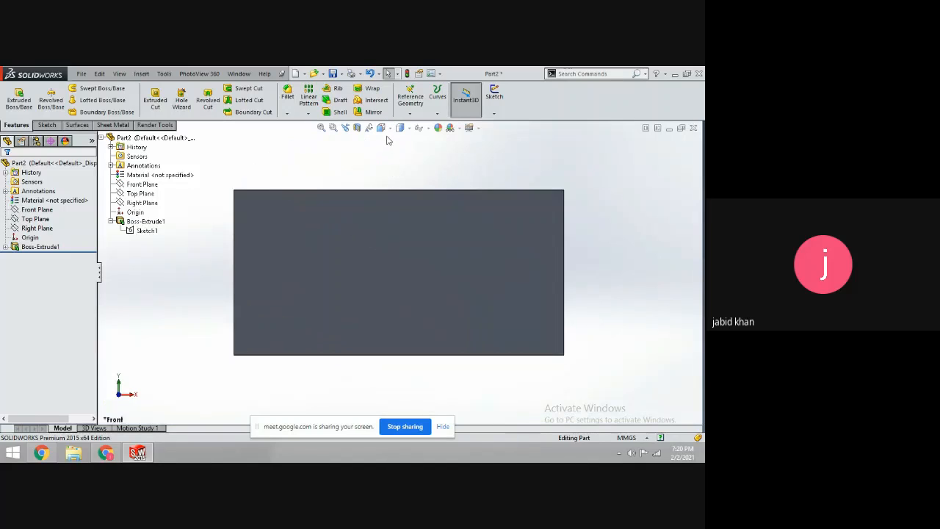
left_click(392, 132)
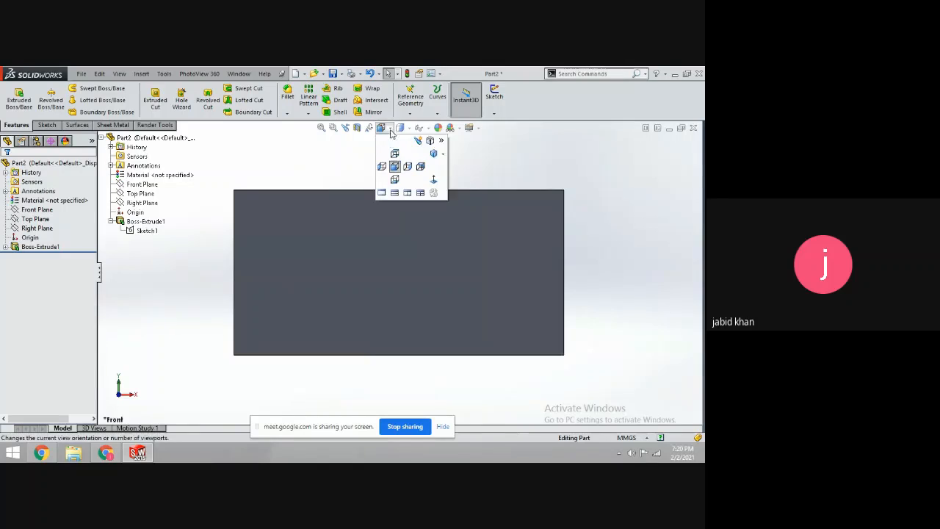
left_click(394, 153)
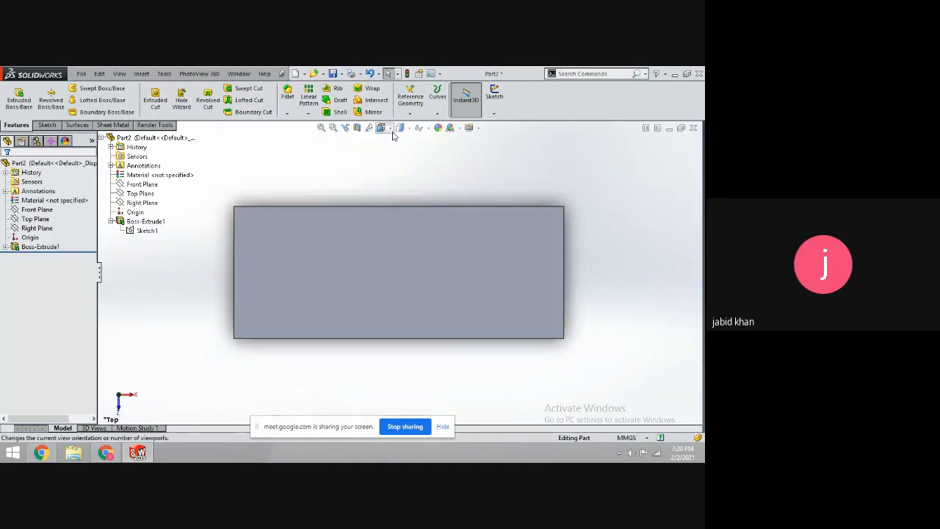
left_click(392, 133)
left_click(381, 167)
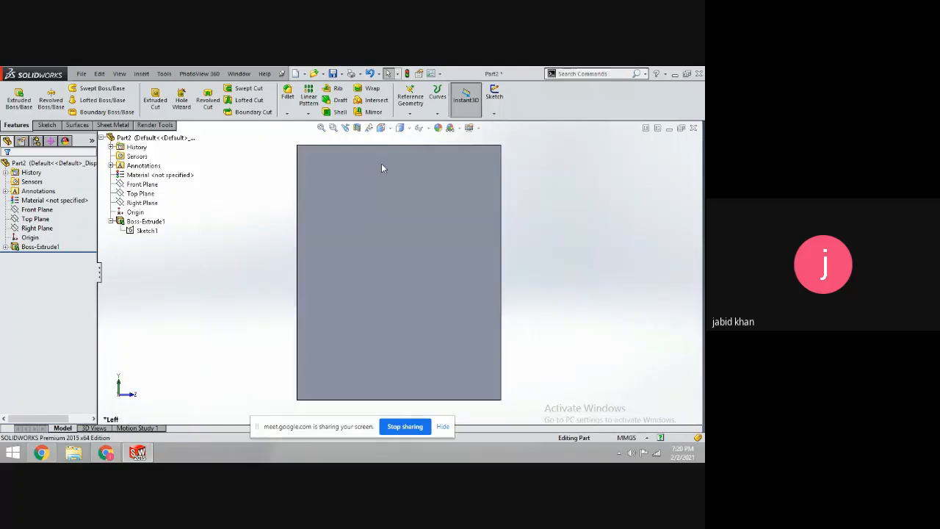
left_click(390, 133)
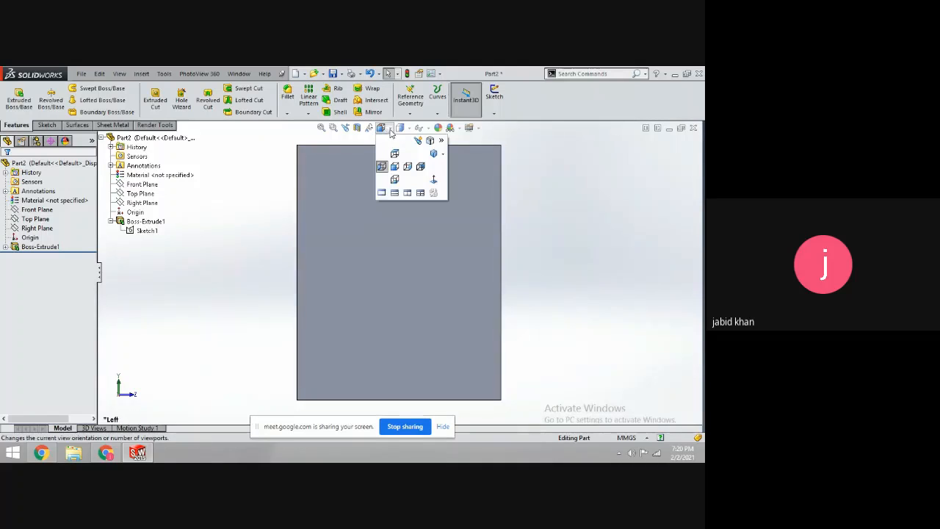
left_click(408, 166)
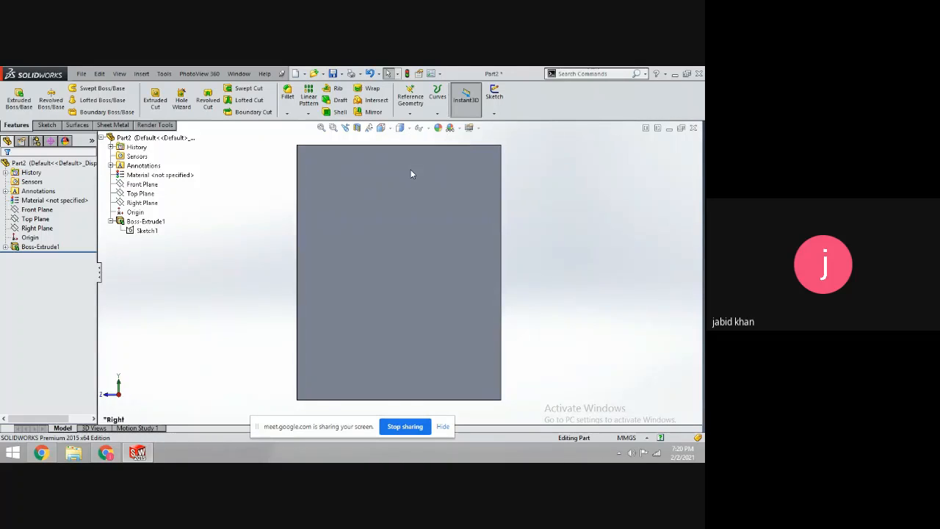
left_click(394, 133)
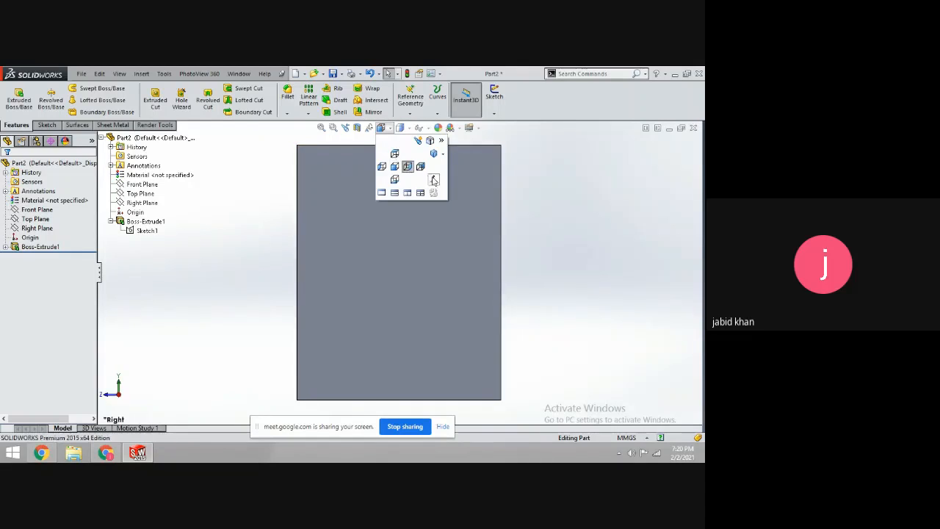
left_click(434, 155)
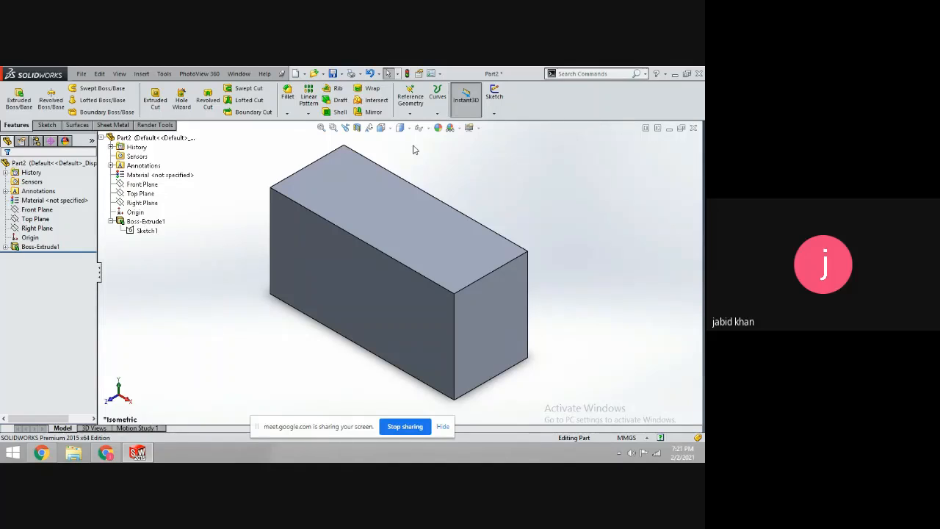
Show the block in Wireframe, Hidden Lines Removed and Hidden Lines Visible styles, and return to Shaded With Edges
left_click(410, 130)
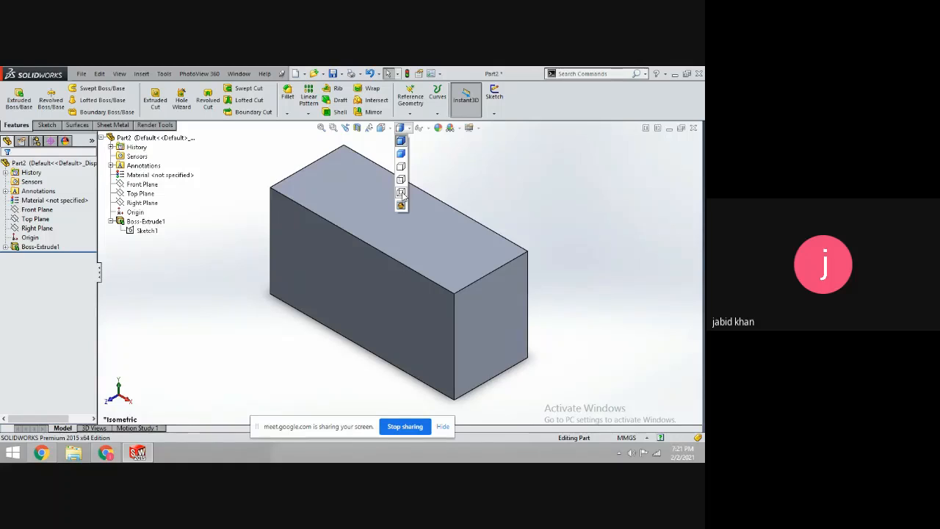
left_click(403, 195)
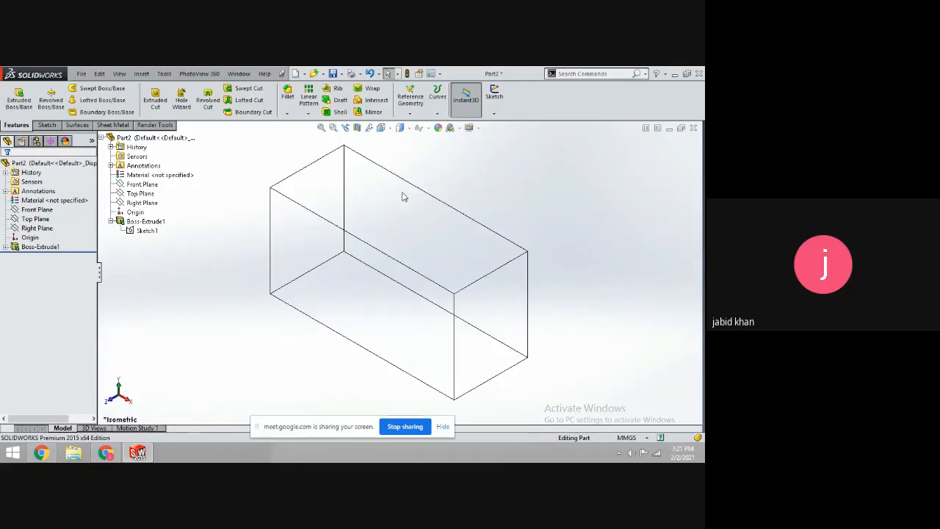
left_click(410, 132)
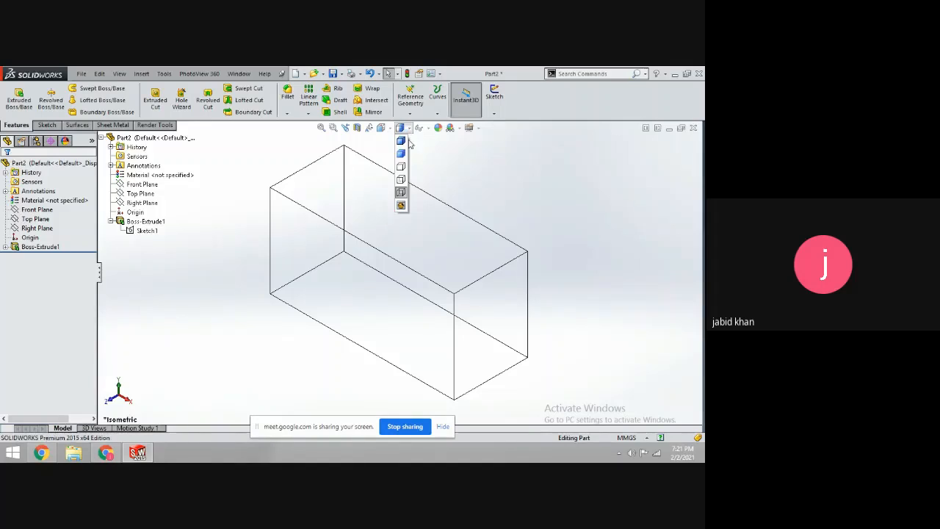
left_click(402, 169)
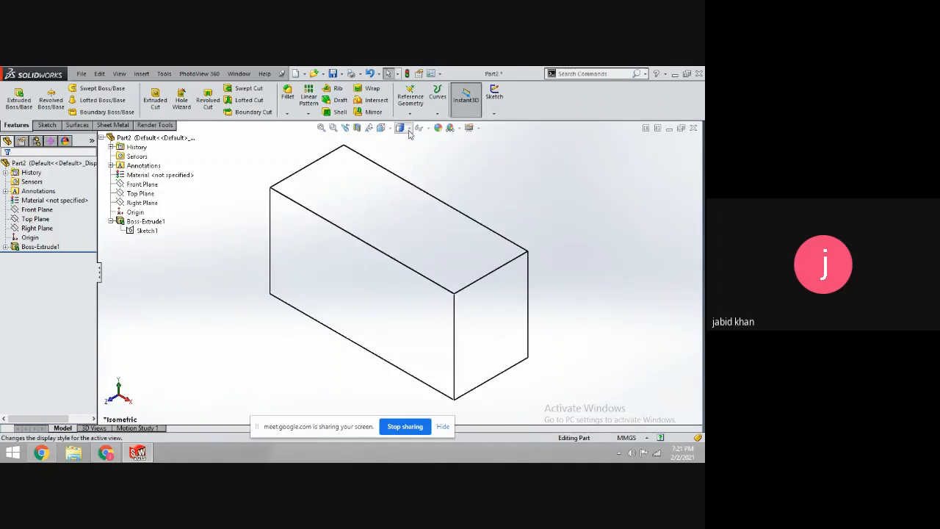
left_click(409, 130)
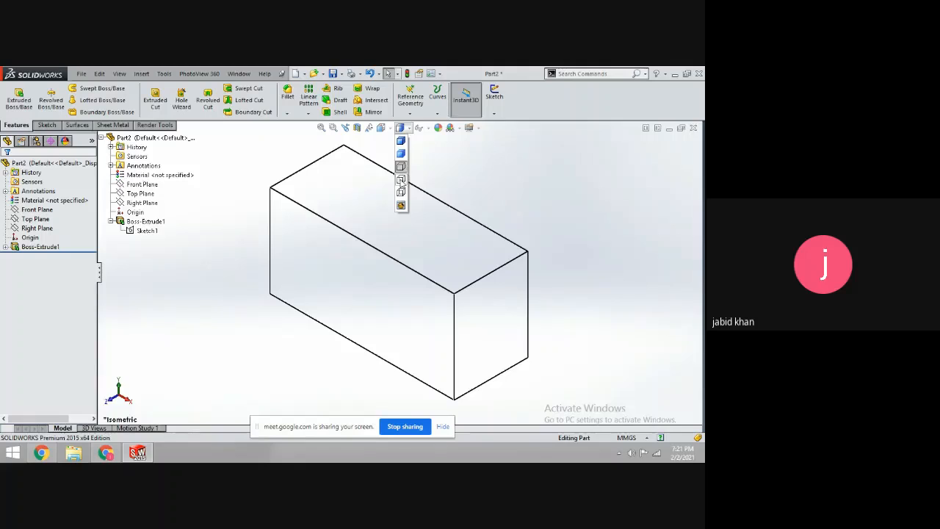
left_click(401, 181)
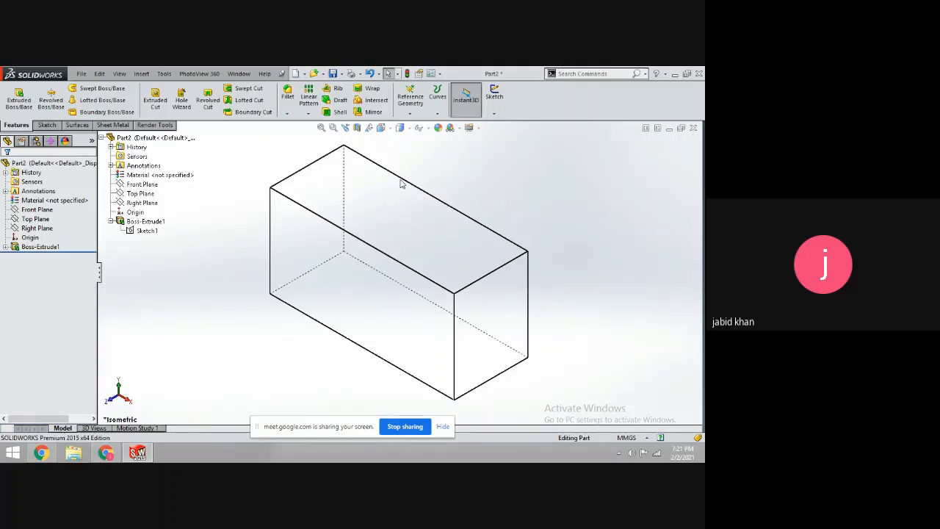
left_click(409, 131)
left_click(404, 143)
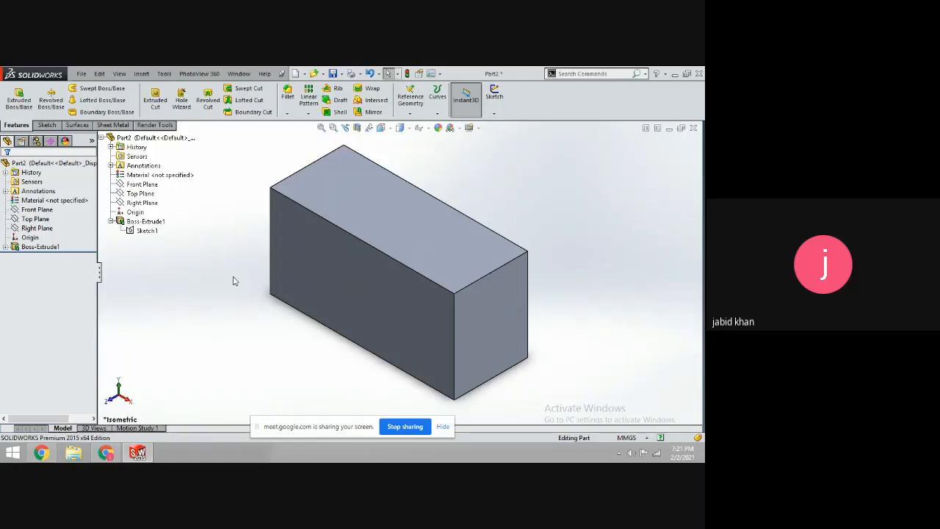
Start a new sketch on the block's front face and orient the view normal to it
left_click(311, 268)
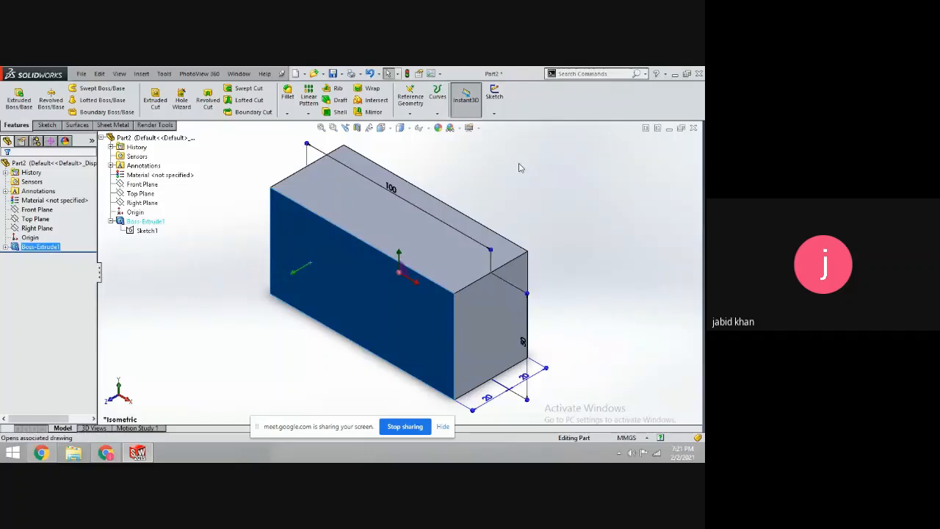
left_click(46, 125)
left_click(16, 96)
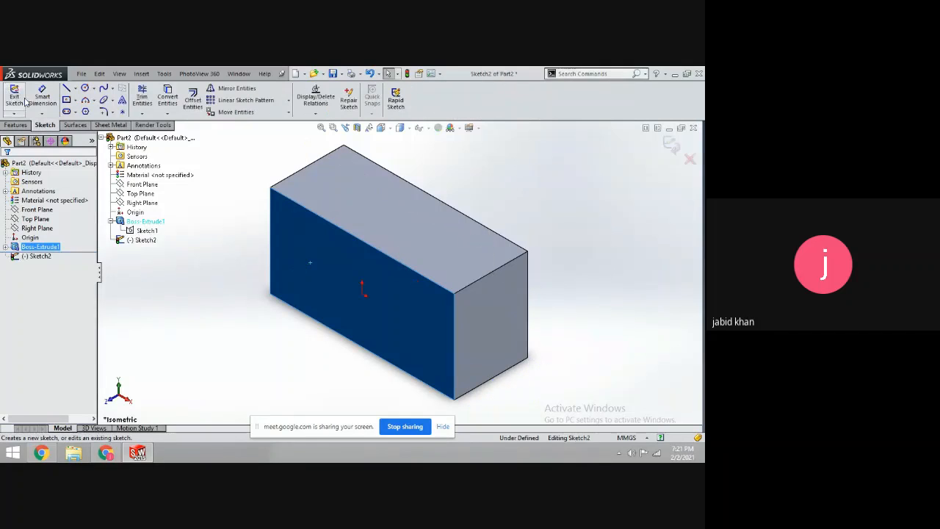
left_click(200, 304)
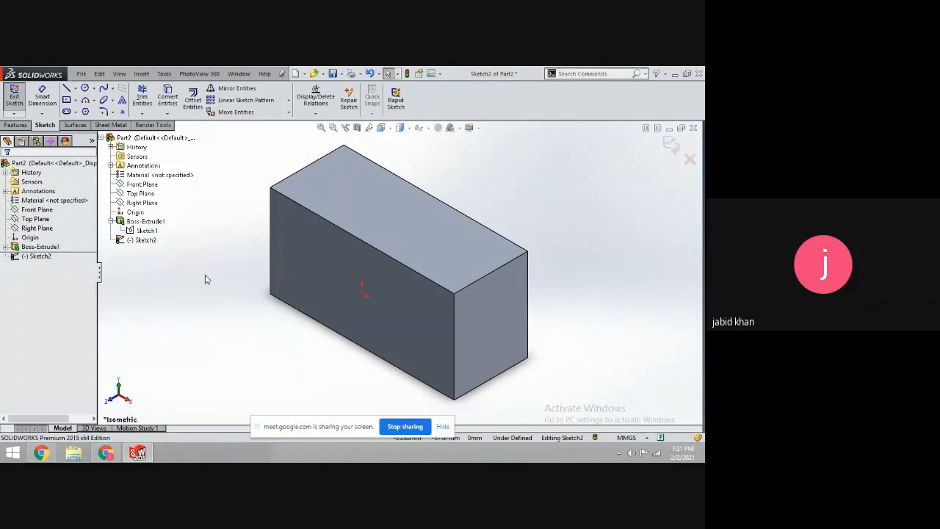
left_click(401, 128)
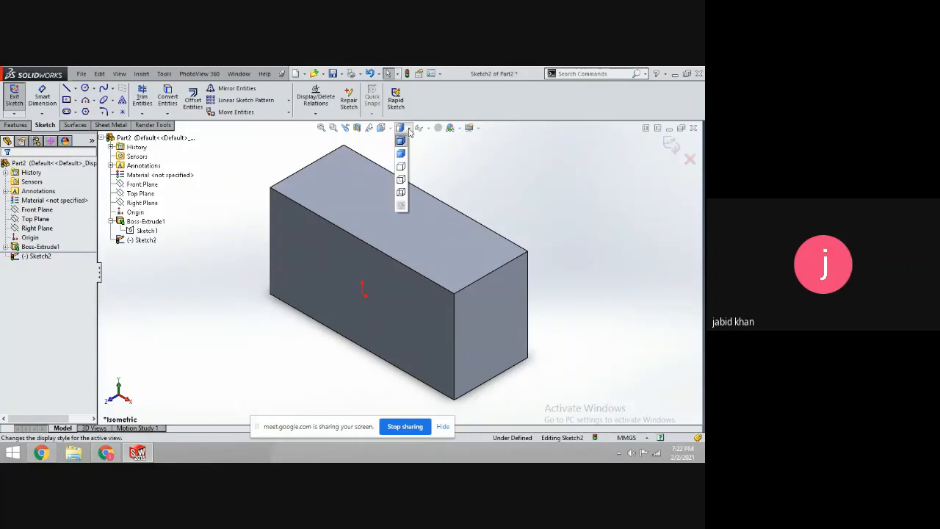
left_click(391, 130)
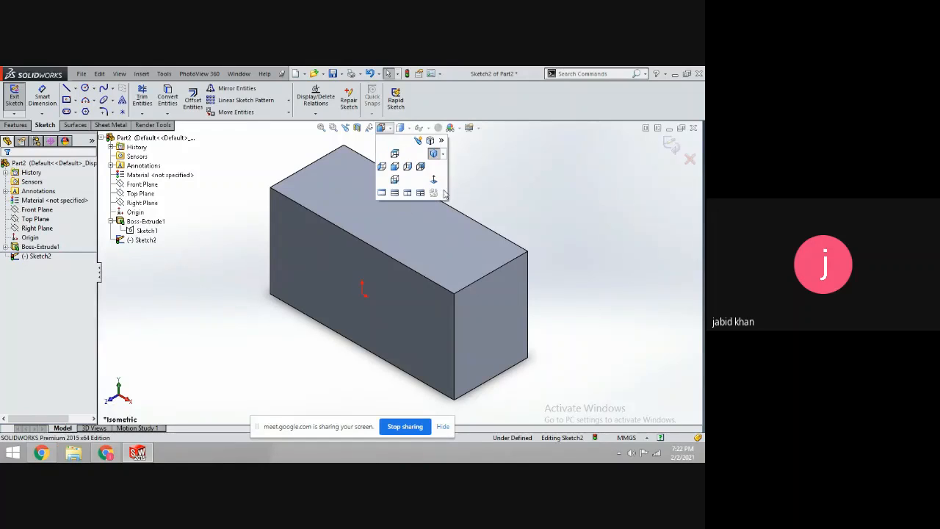
left_click(439, 182)
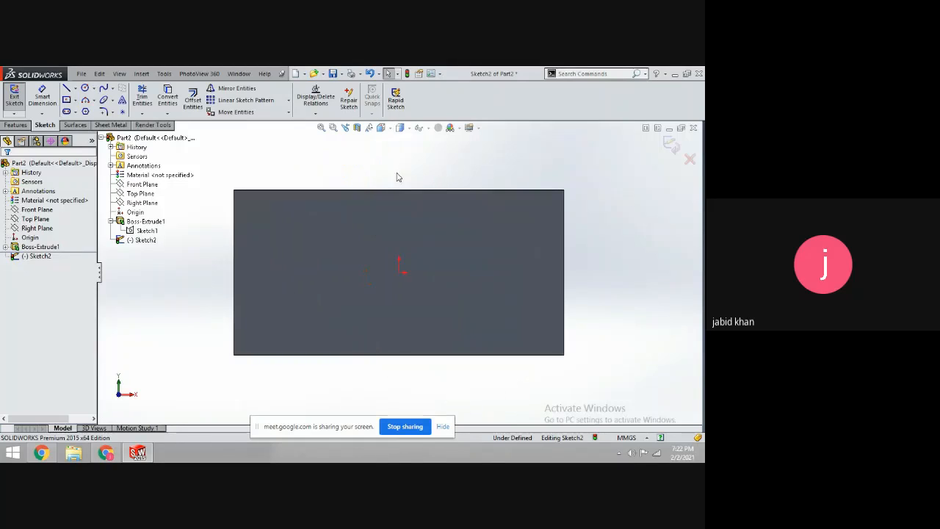
Sketch a circle about 16.5 mm in diameter, centred on the origin of the front face
left_click(85, 87)
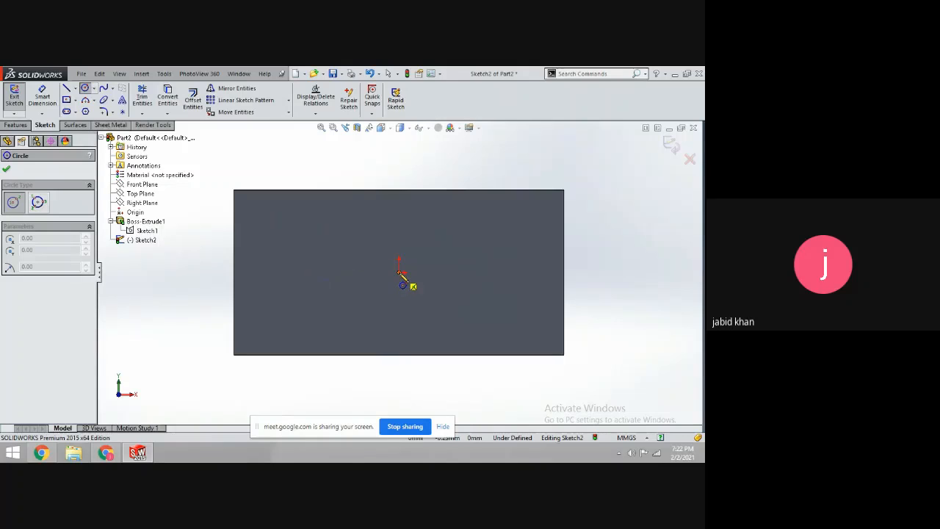
left_click(399, 271)
left_click(418, 294)
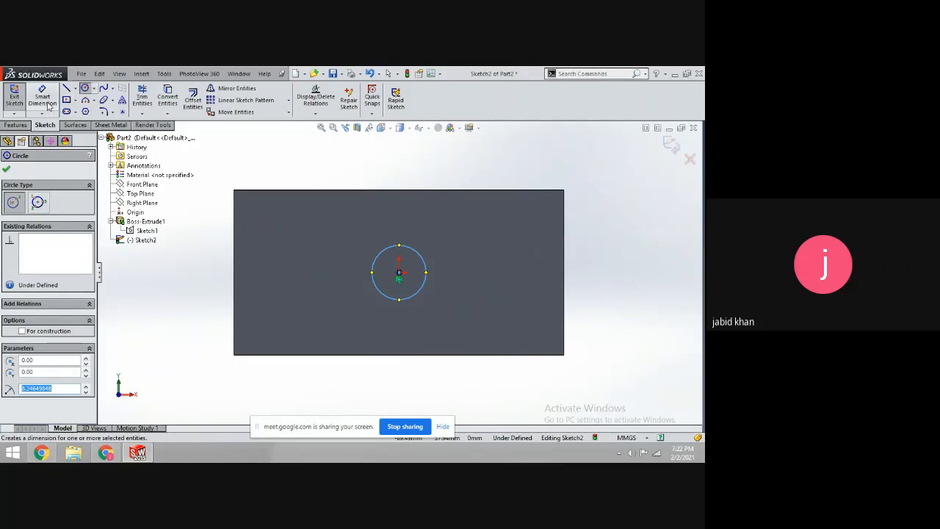
Dimension the circle's diameter as 20 mm and exit the sketch, keeping its changes
left_click(45, 101)
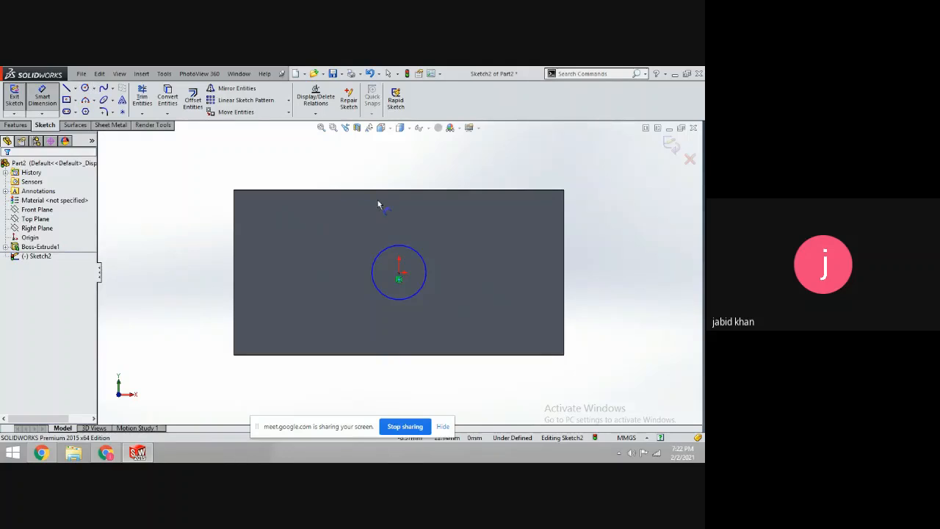
left_click(413, 250)
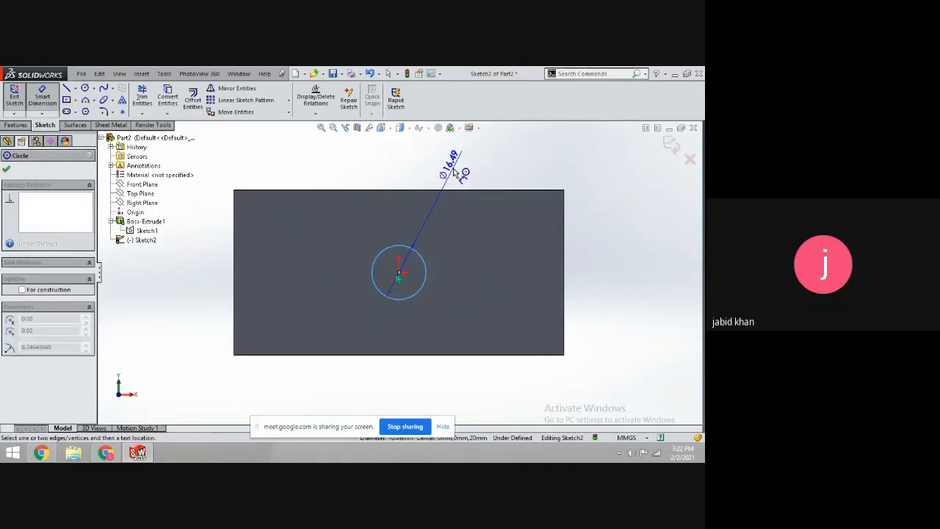
left_click(453, 172)
type("20")
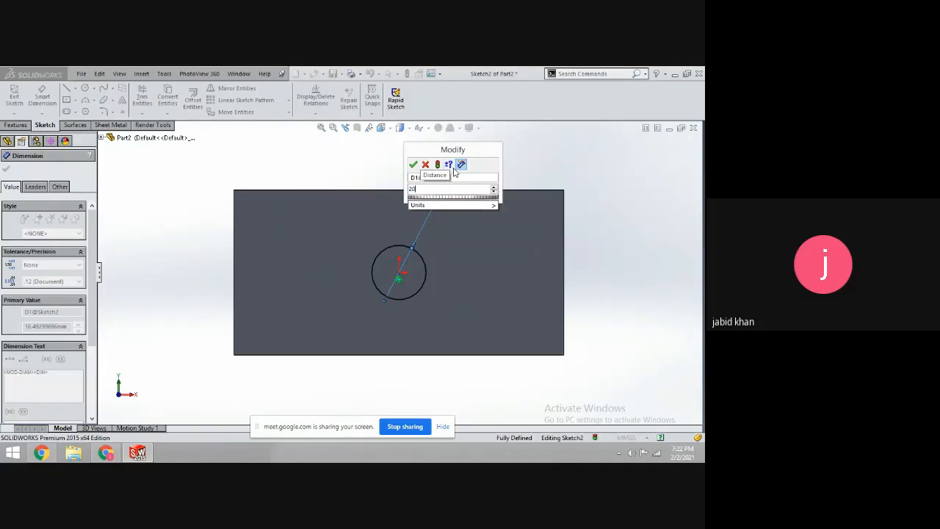
key("Return")
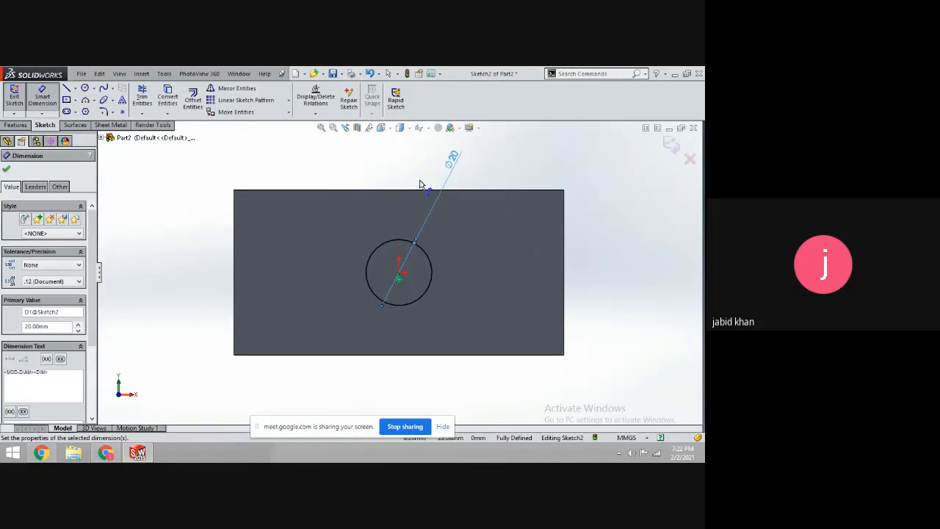
left_click(399, 167)
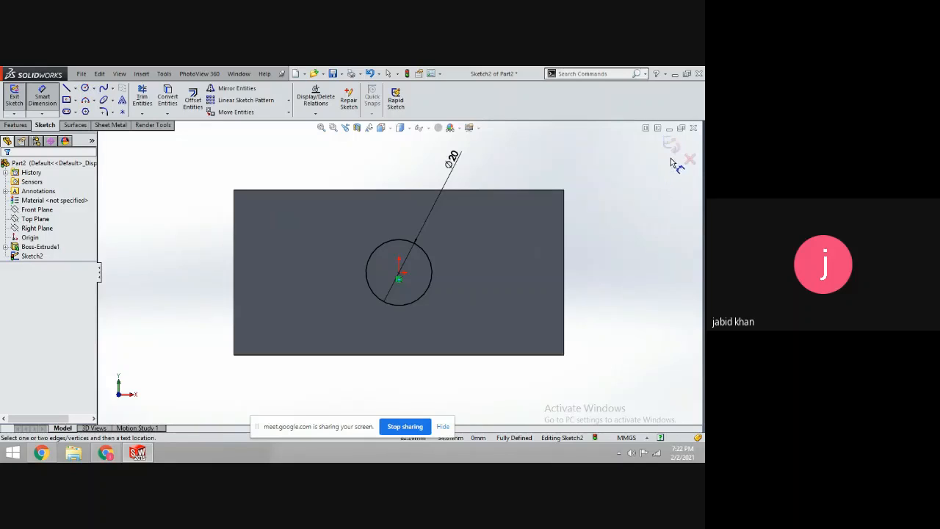
left_click(669, 145)
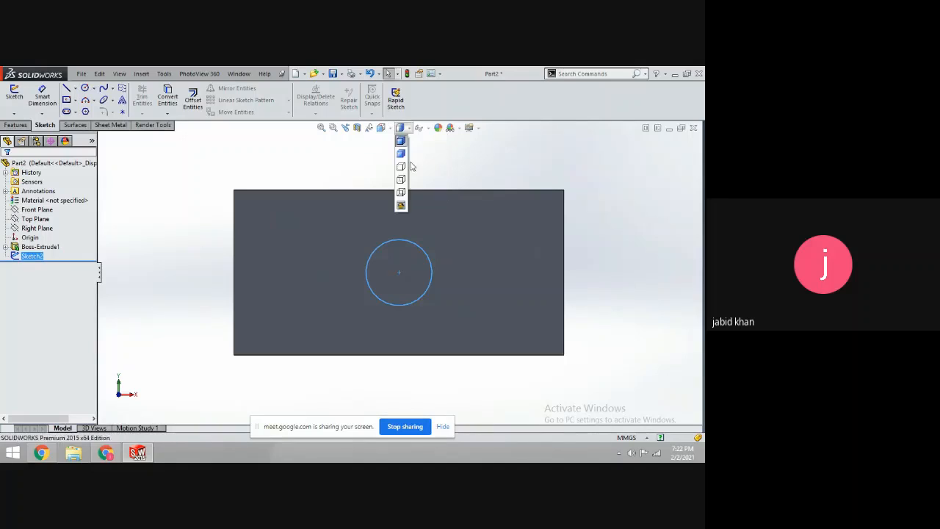
Flip the view normal to the circle sketch to the block's back and front again, and switch to the isometric view
mouse_move(393, 134)
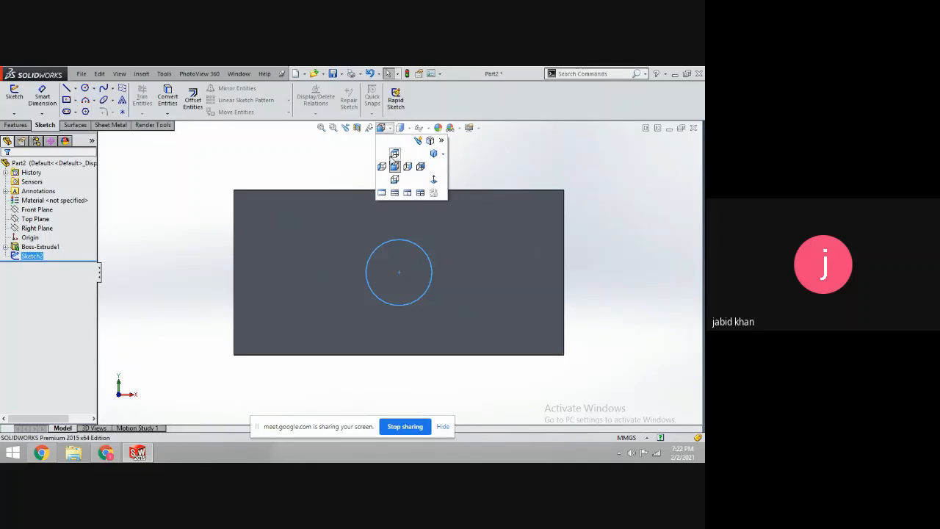
left_click(434, 183)
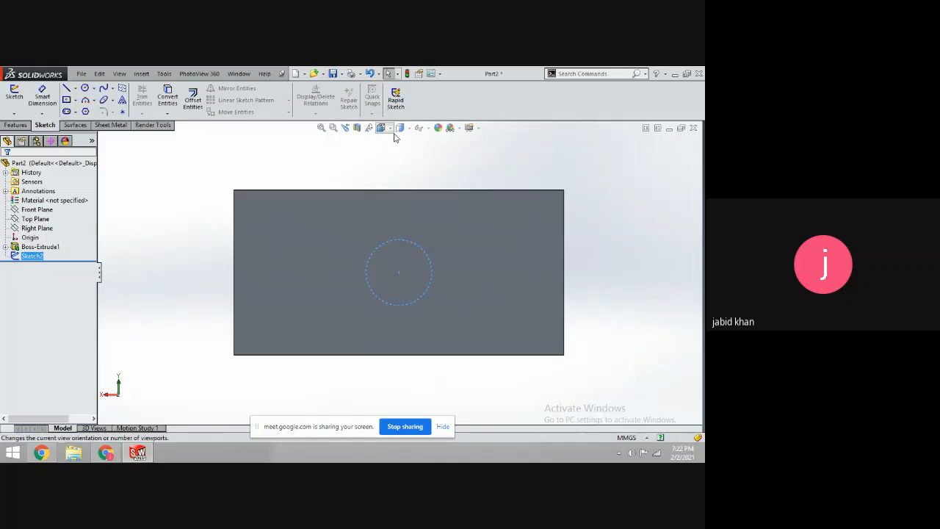
mouse_move(389, 129)
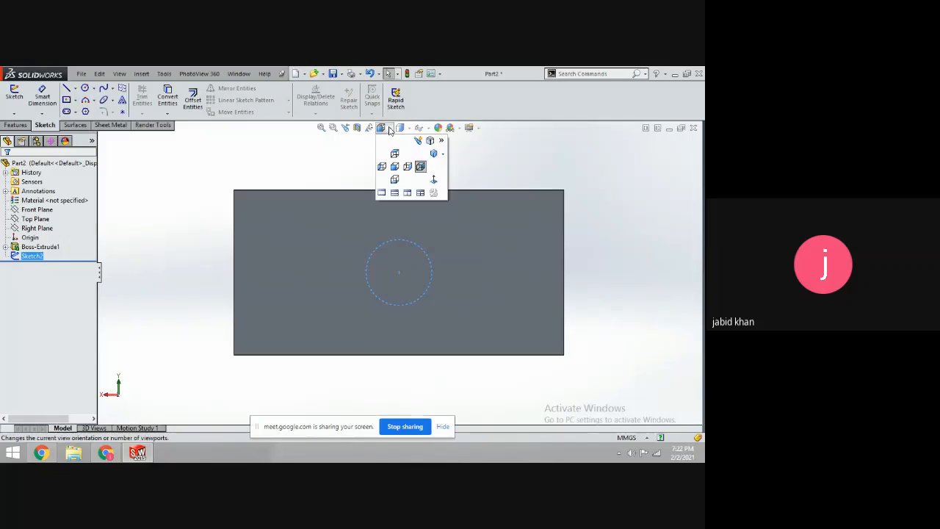
left_click(434, 183)
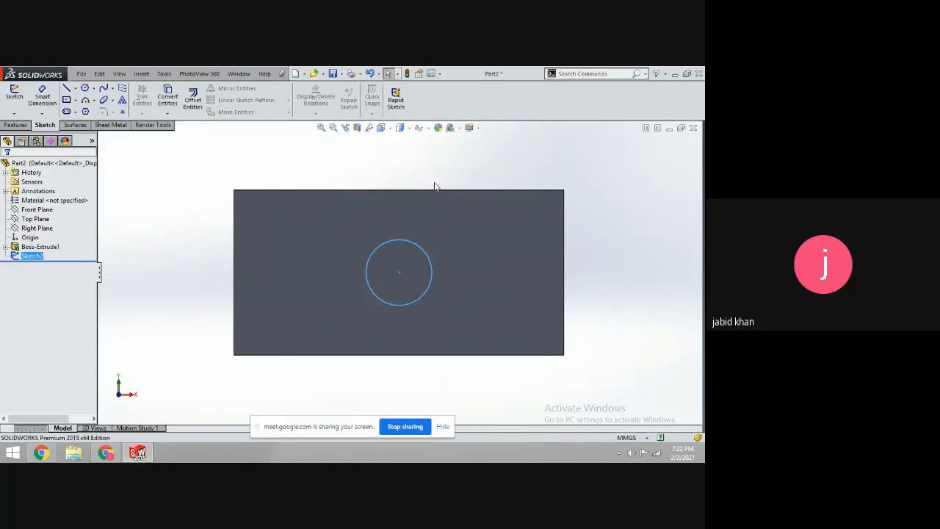
left_click(388, 130)
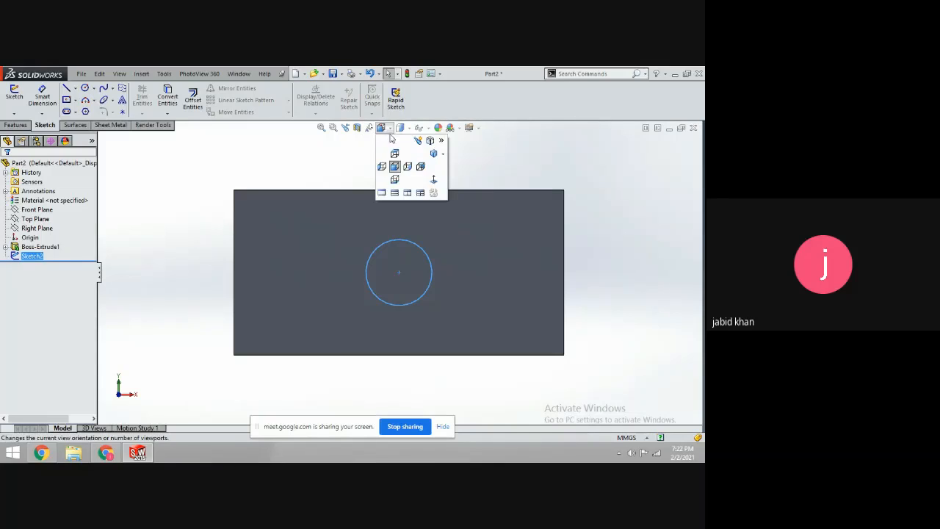
left_click(433, 154)
left_click(465, 166)
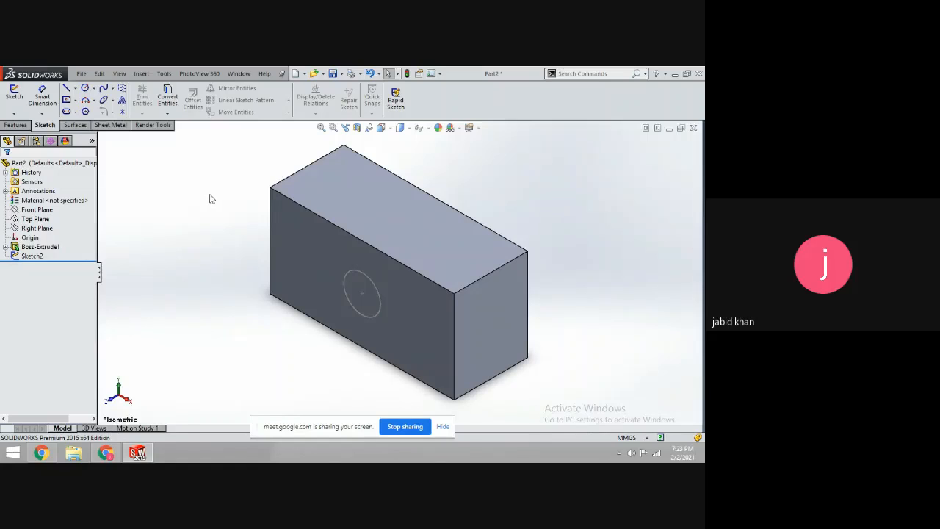
Cut the 20 mm circle into the block's front face with a Blind Extruded Cut 25 mm deep
left_click(15, 125)
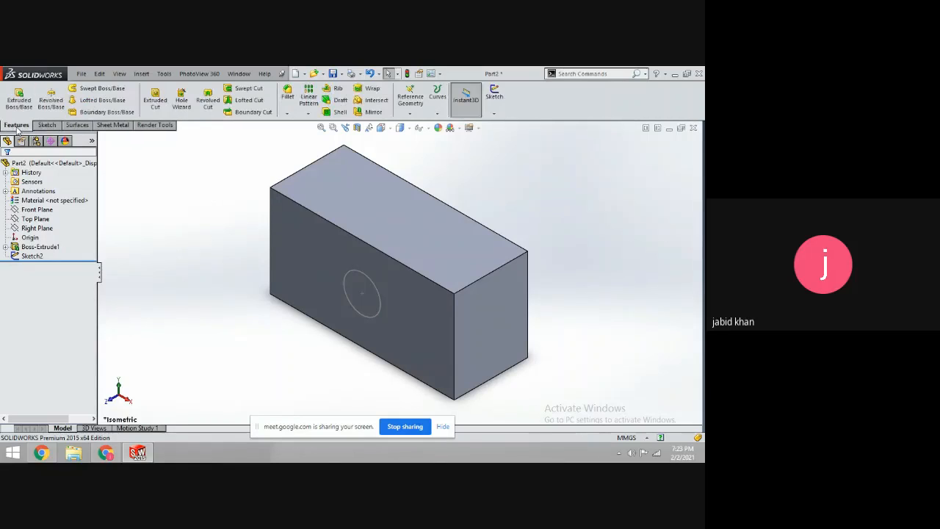
left_click(154, 102)
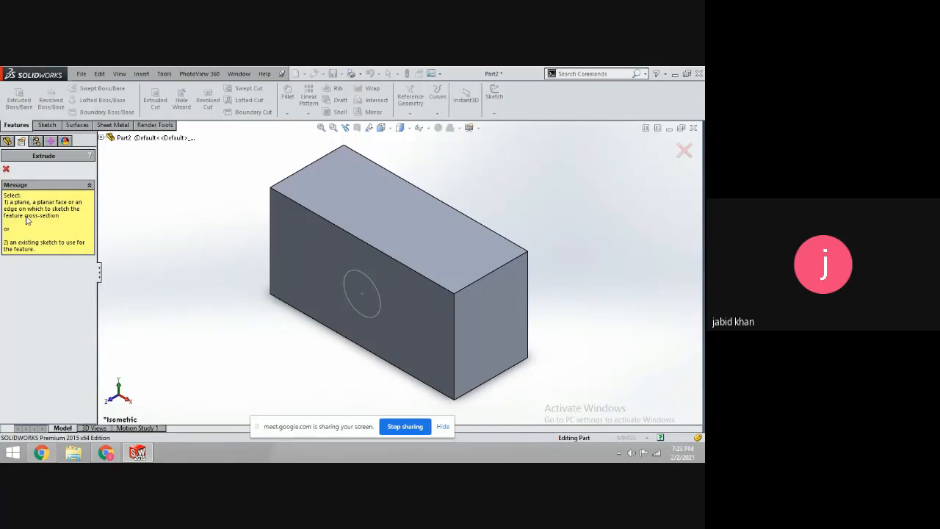
left_click(356, 274)
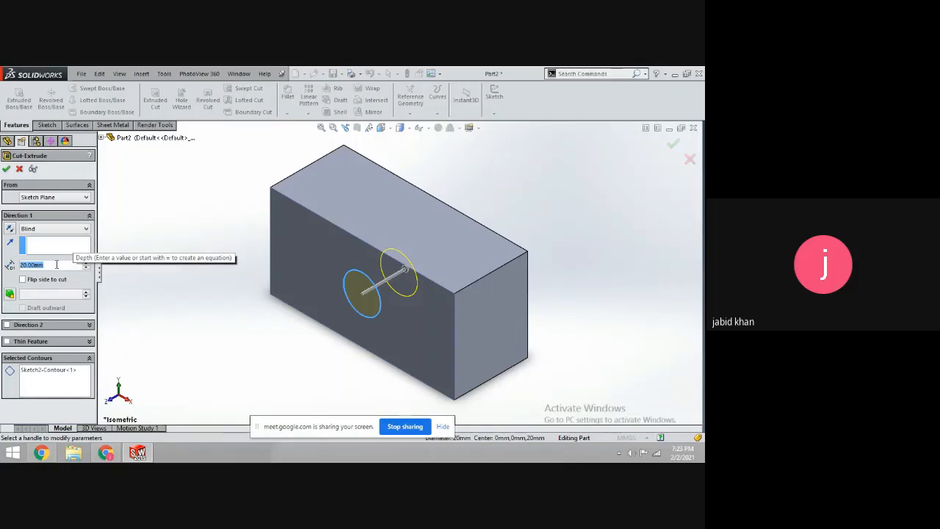
type("25")
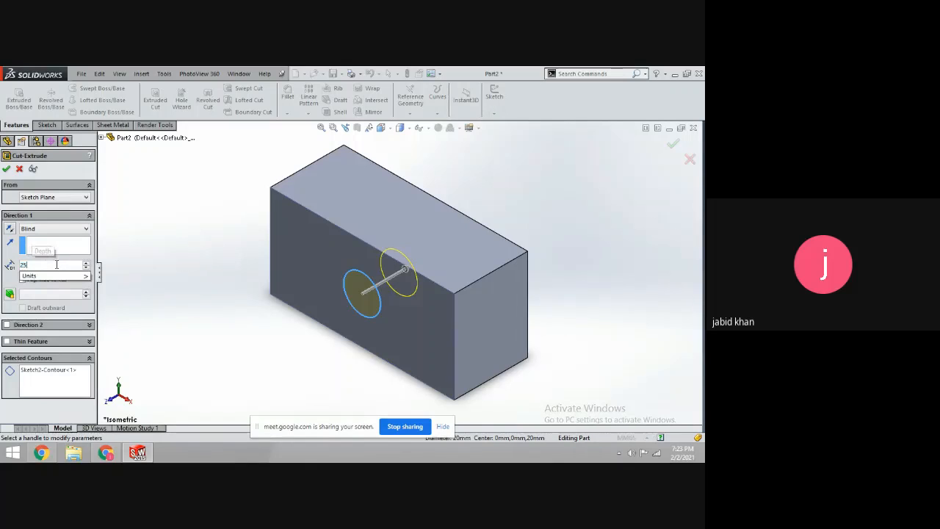
key("Return")
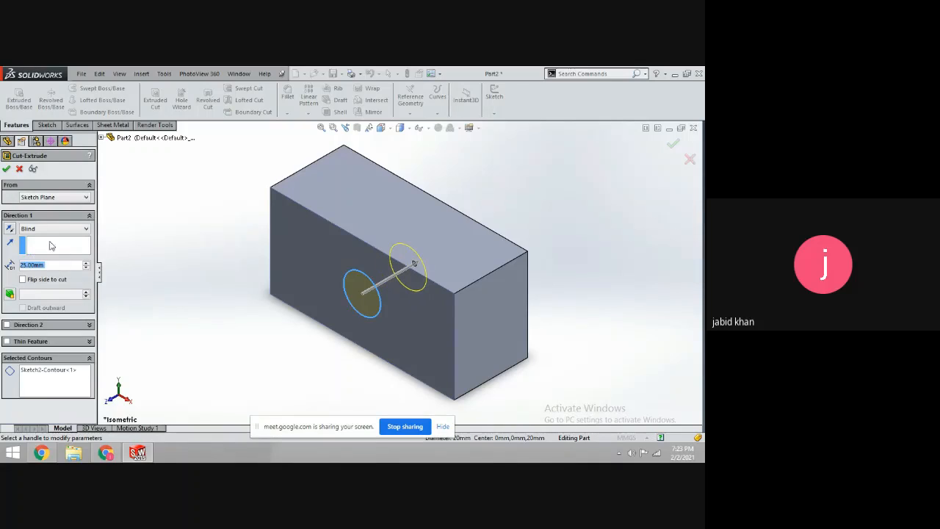
left_click(7, 169)
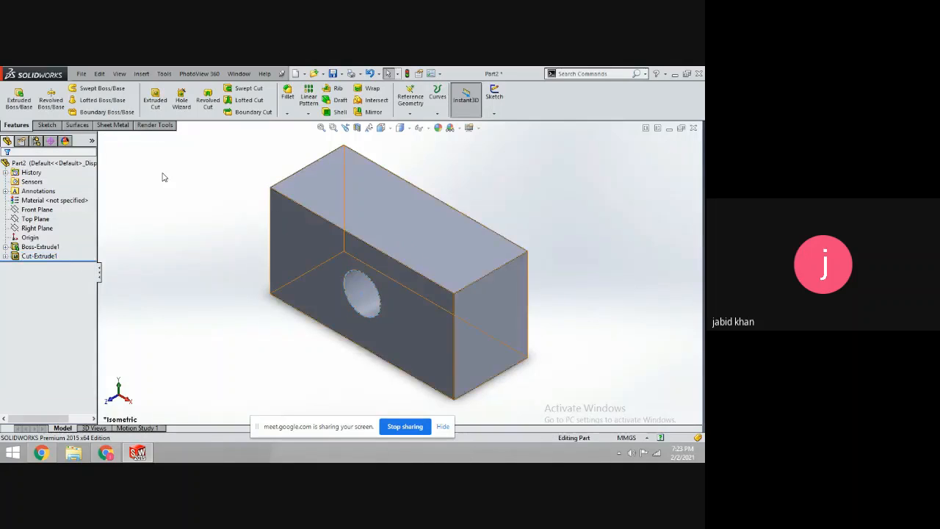
left_click(239, 330)
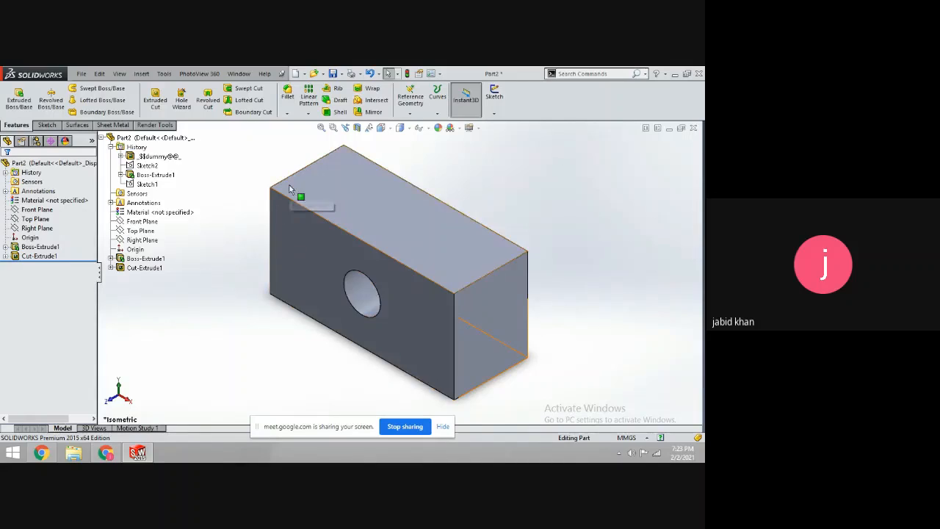
left_click(393, 129)
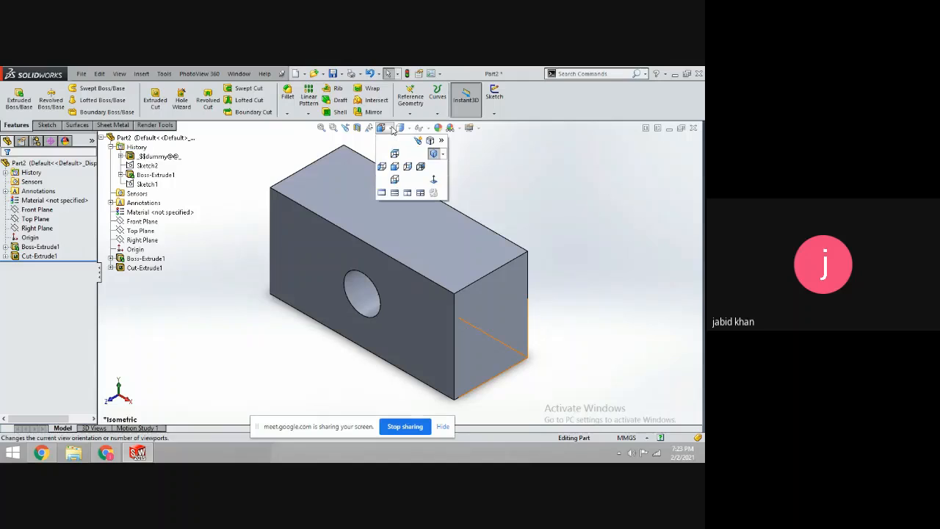
mouse_move(407, 132)
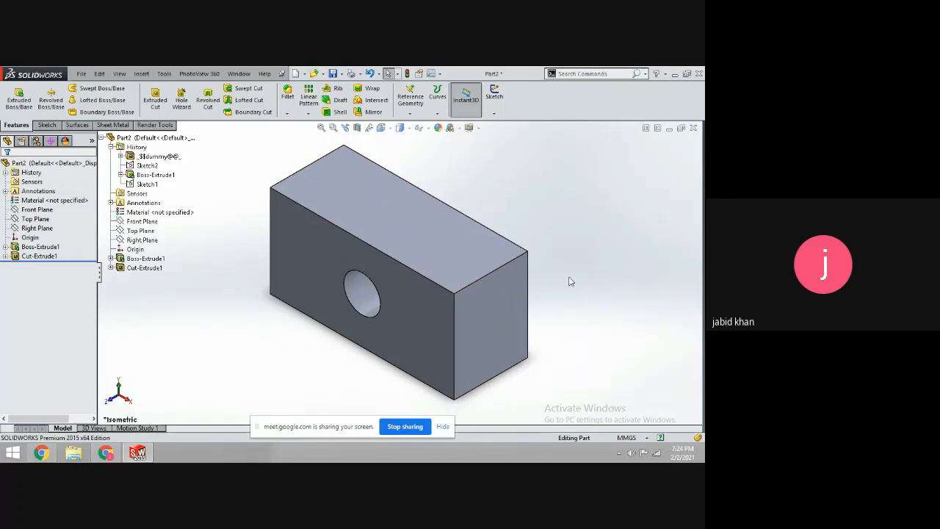
Start a new sketch on the block's right end face
left_click(491, 305)
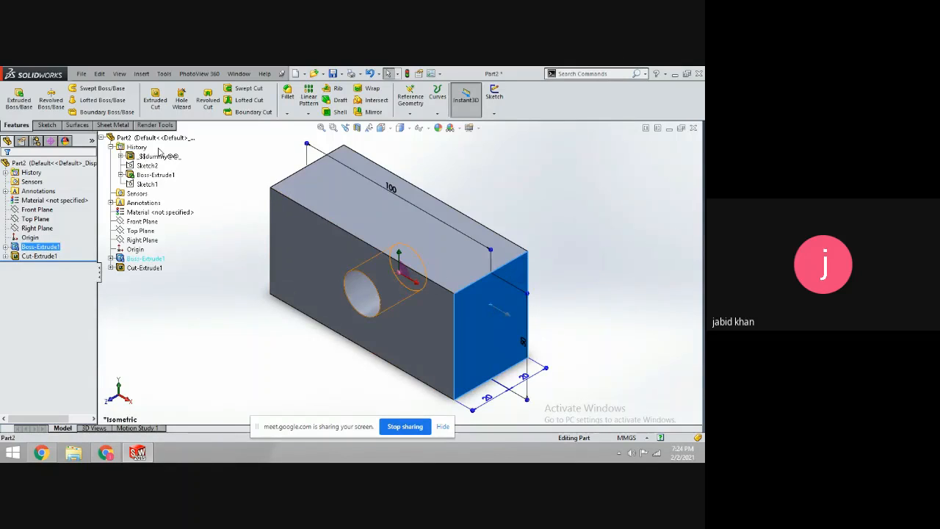
left_click(47, 124)
left_click(15, 94)
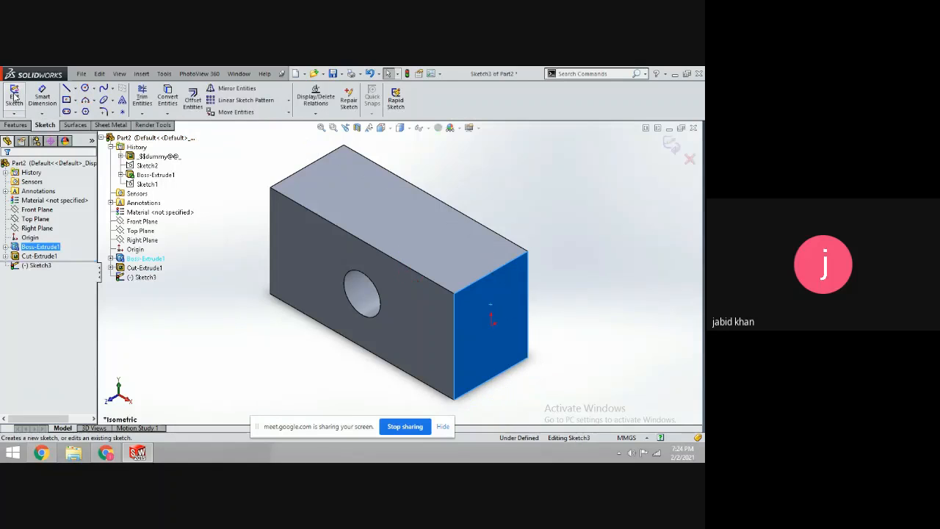
left_click(517, 180)
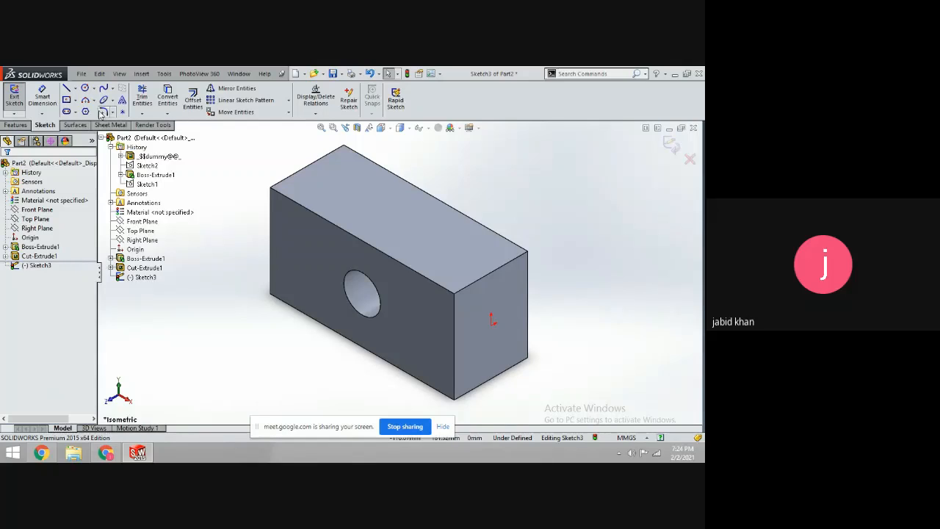
Sketch a vertical straight slot down from the origin, about 11.2 mm between centres and 7.7 mm wide, and exit the sketch
left_click(76, 113)
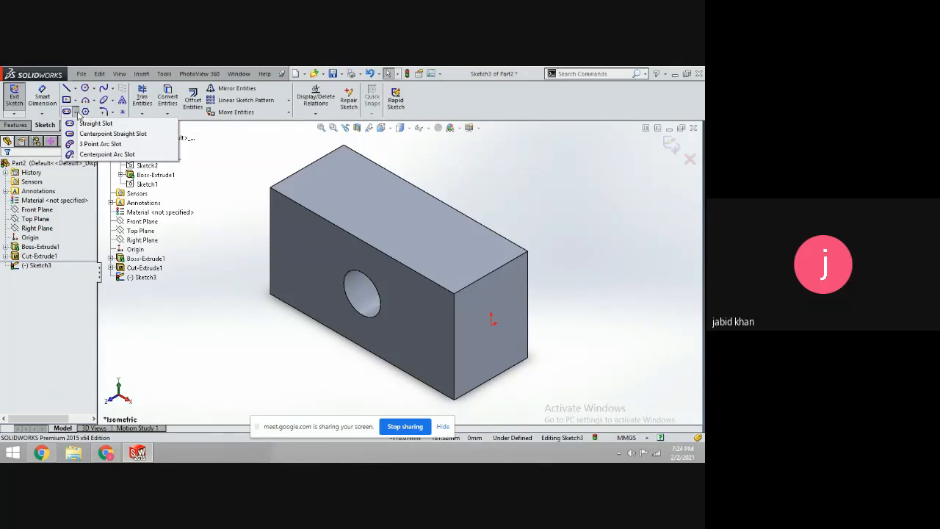
left_click(89, 123)
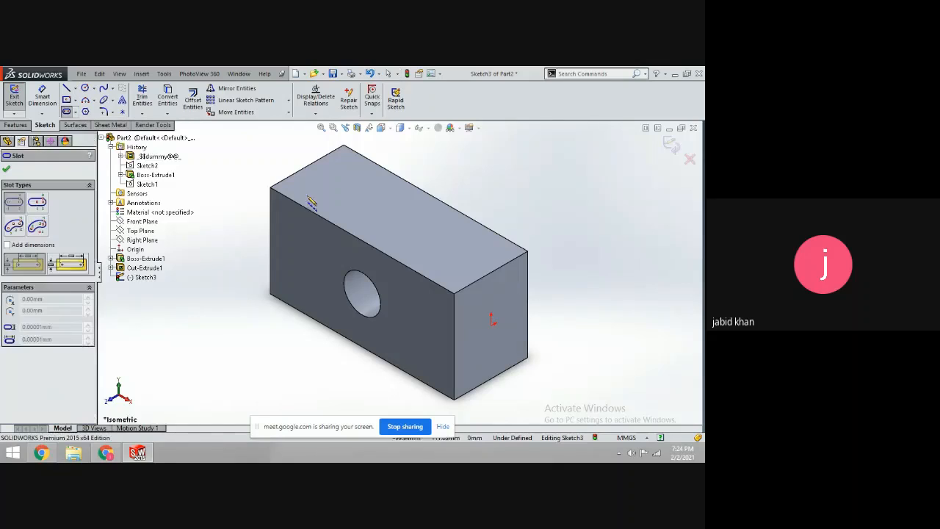
left_click(492, 324)
left_click(491, 349)
left_click(499, 355)
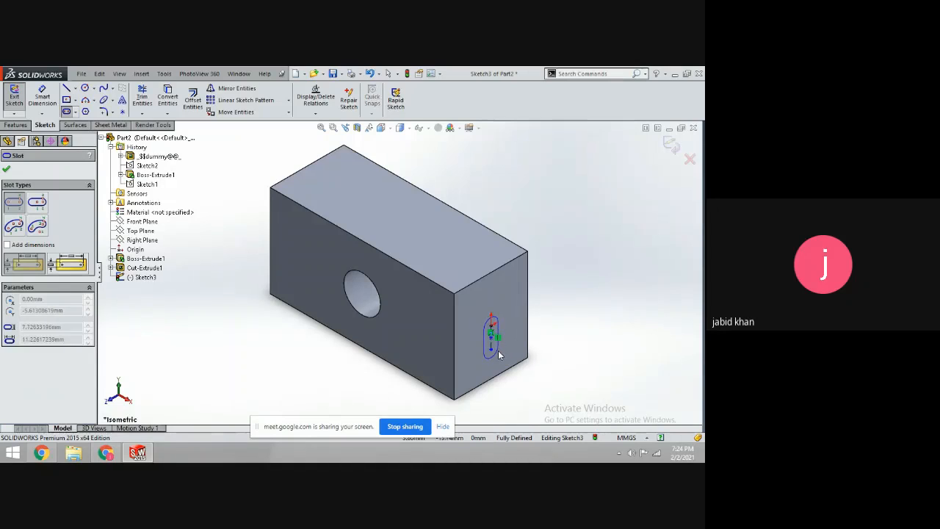
left_click(499, 356)
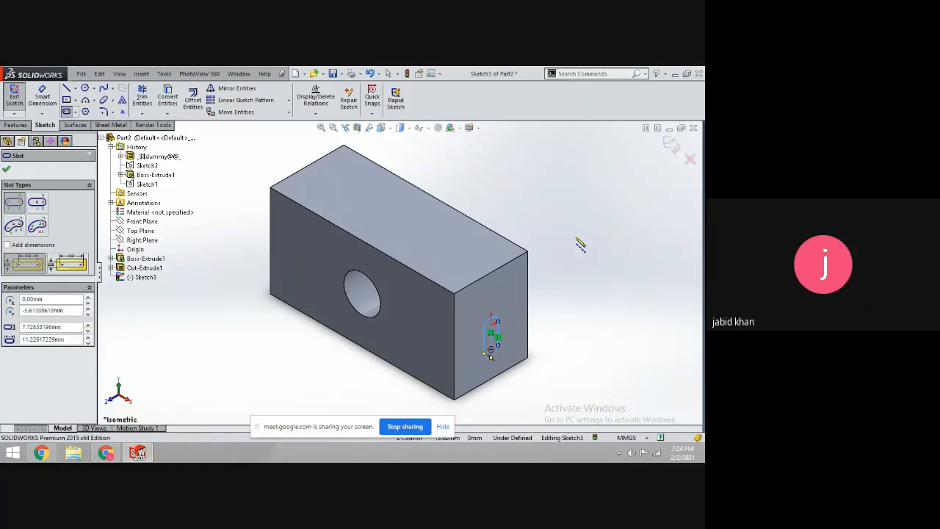
left_click(7, 170)
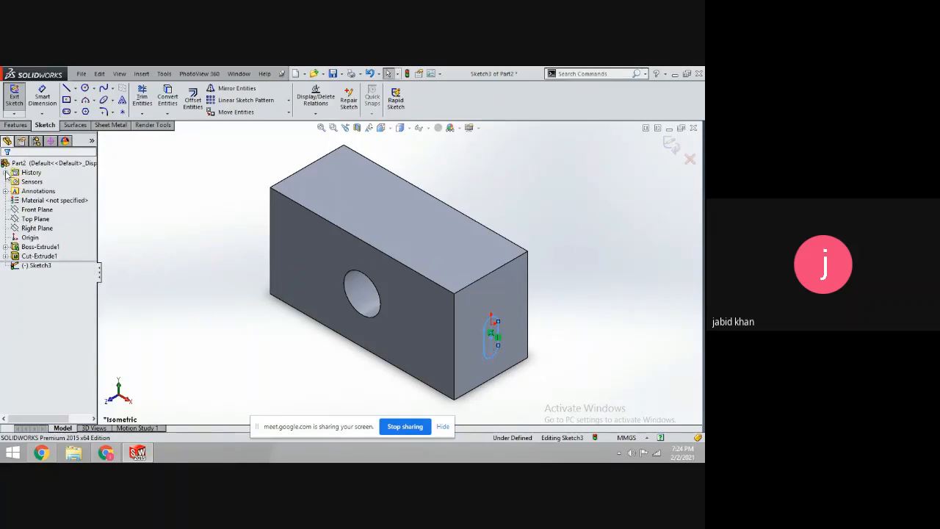
left_click(14, 98)
left_click(14, 98)
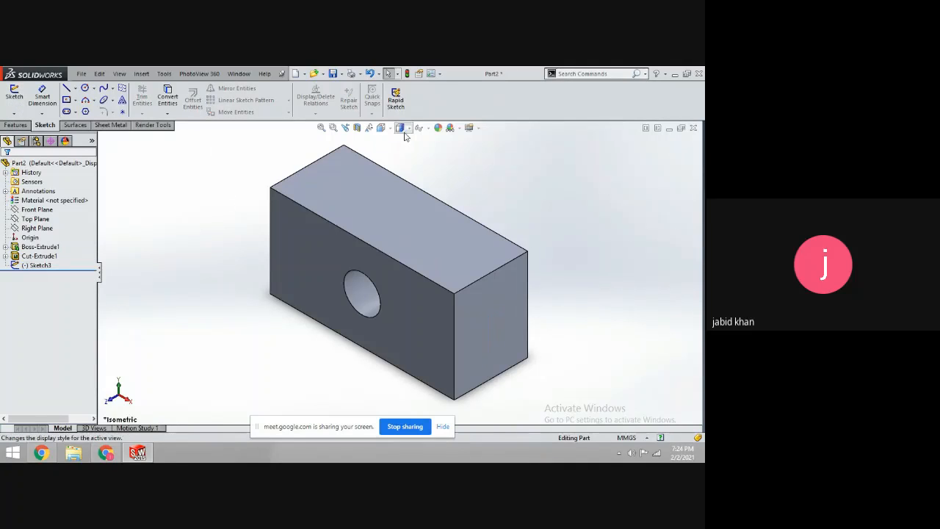
Cut the slot sketch into the block's right end face with a Blind Extruded Cut 10 mm deep
left_click(8, 125)
left_click(155, 101)
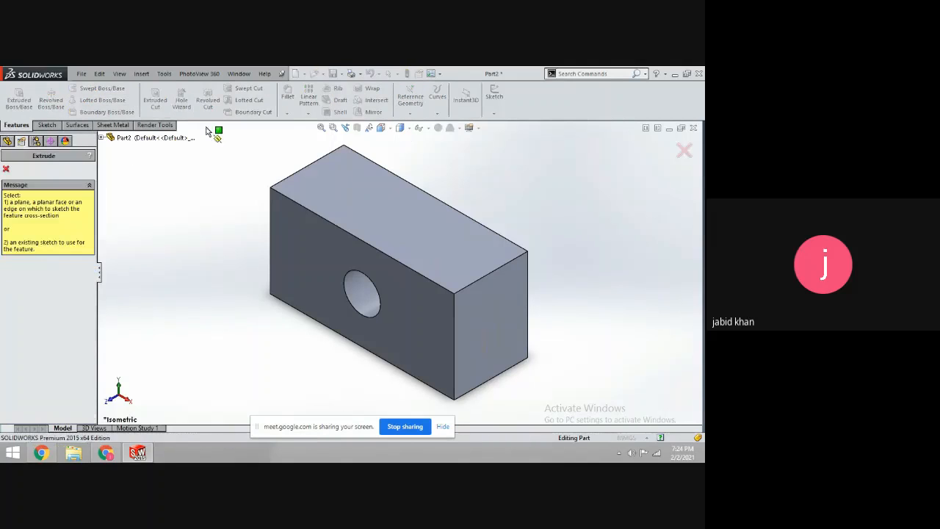
left_click(491, 323)
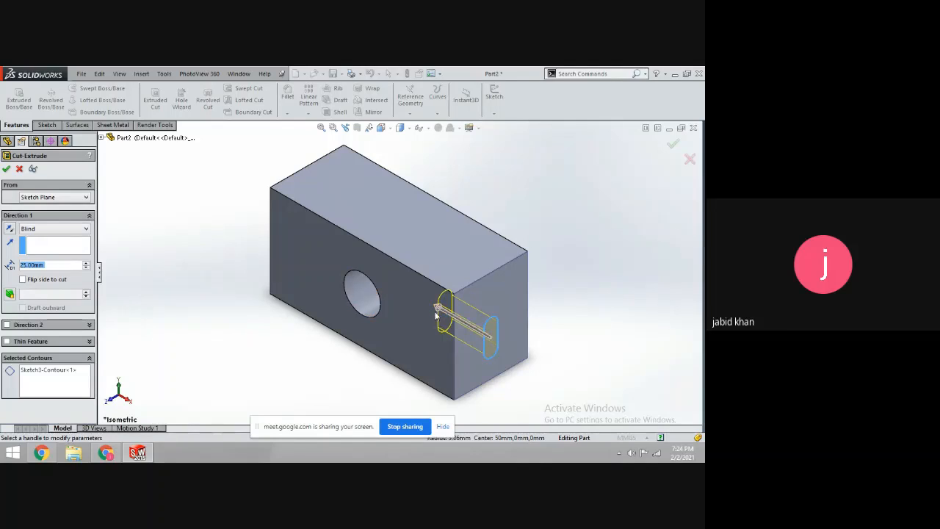
type("10")
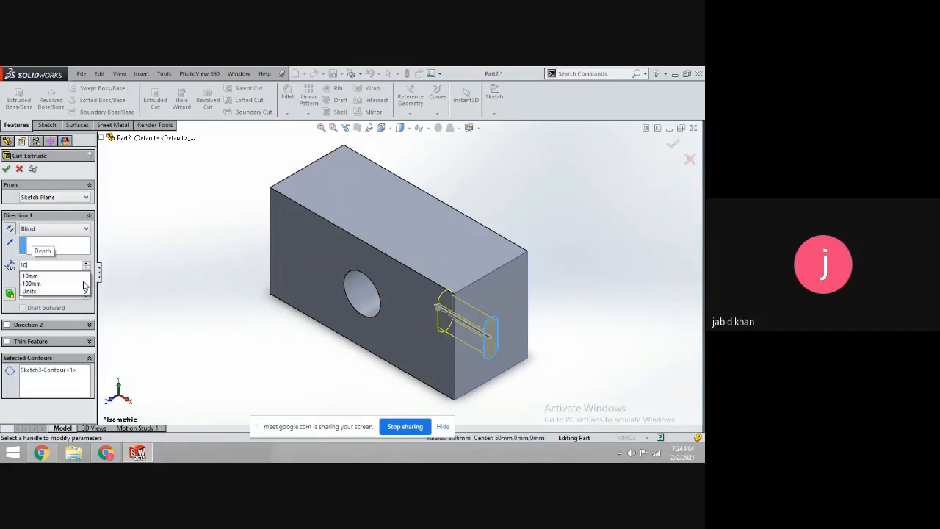
key("Return")
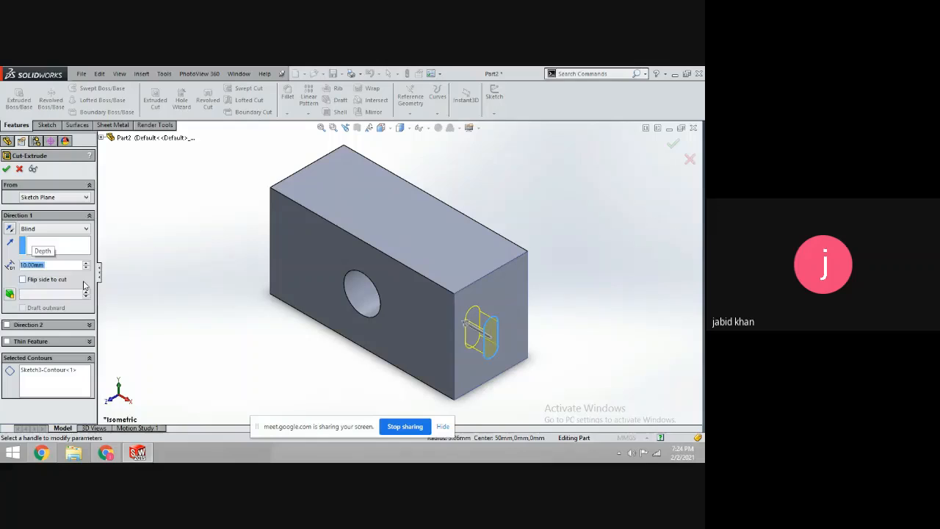
left_click(6, 168)
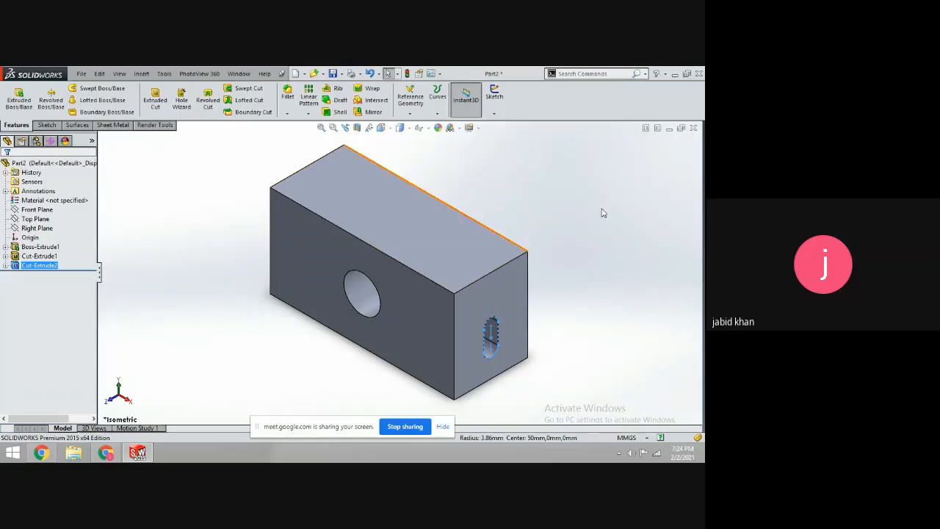
left_click(628, 213)
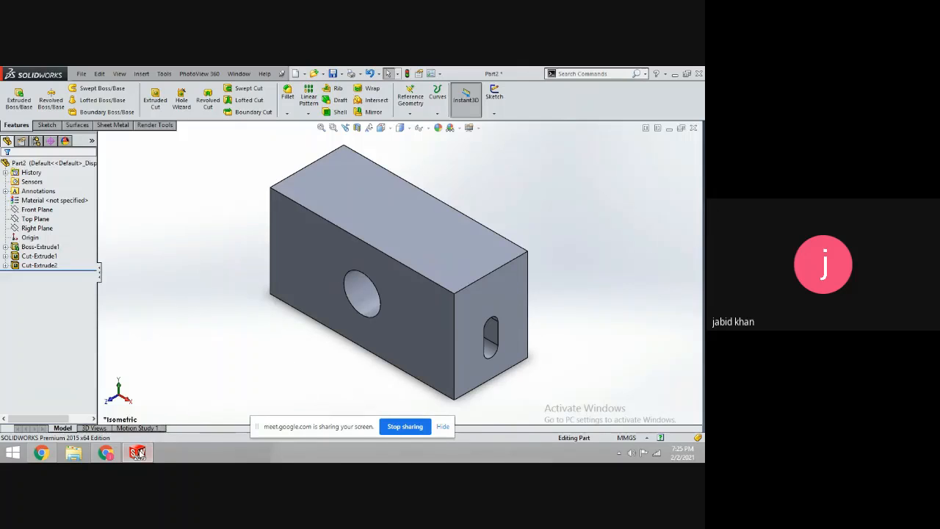
left_click(137, 453)
left_click(137, 453)
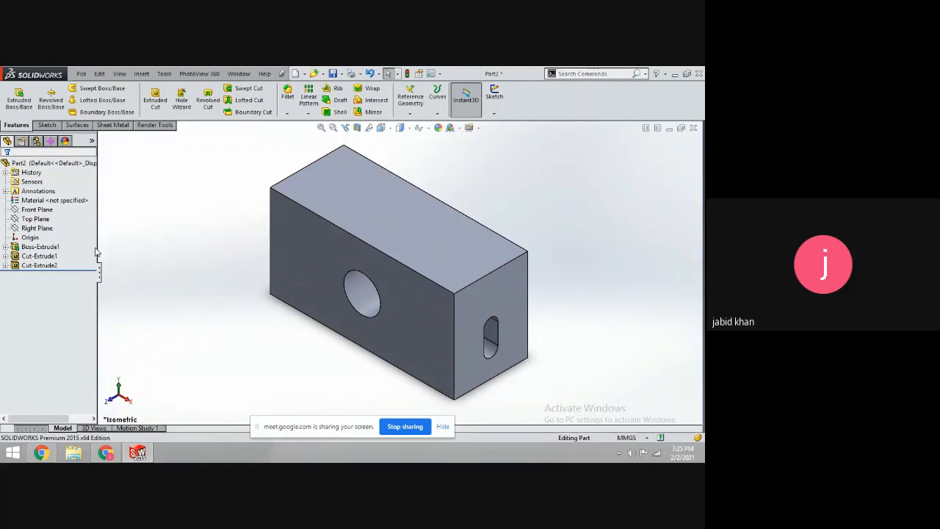
left_click(51, 228)
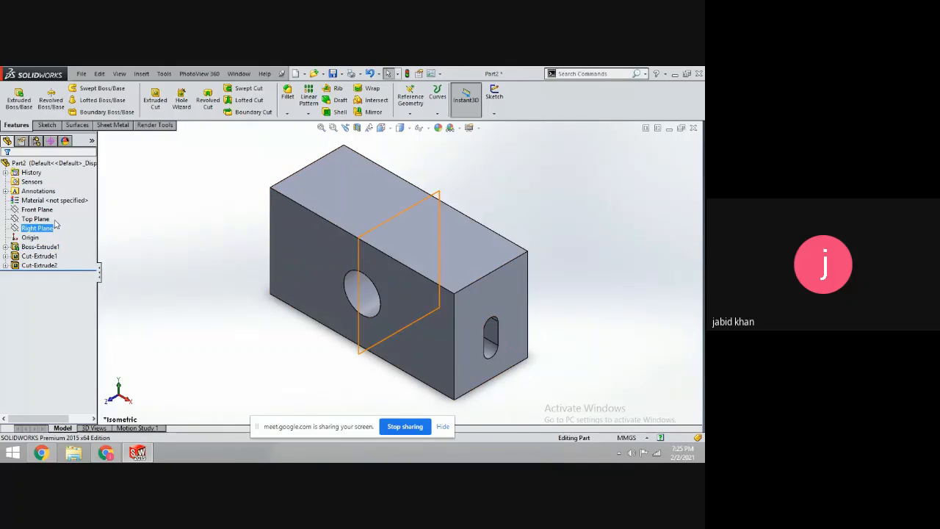
left_click(59, 201)
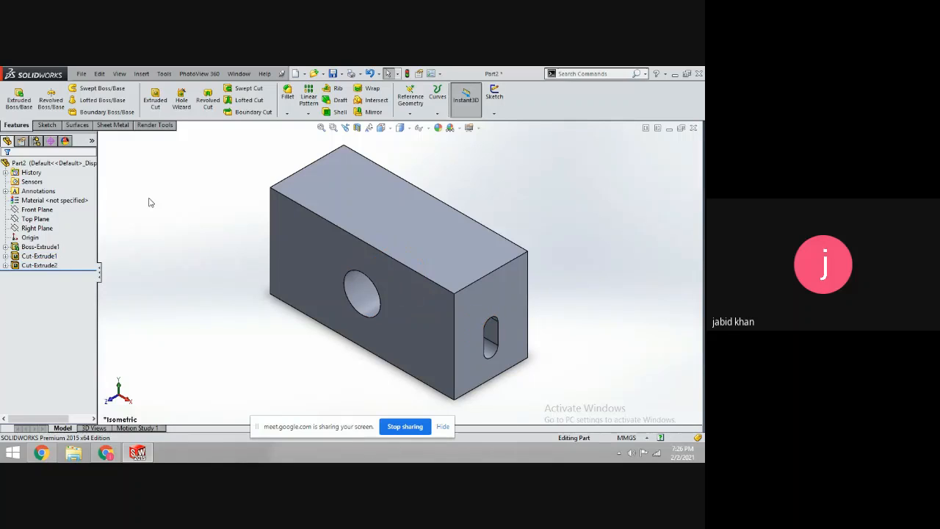
Delete the end-face slot cut and the front-face hole cut, keeping their sketches
left_click(40, 265)
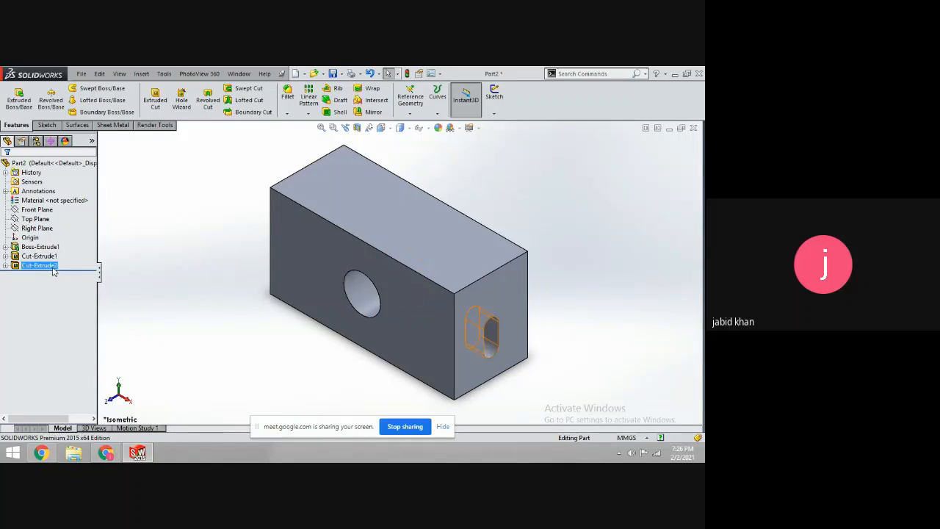
left_click(52, 269)
right_click(53, 269)
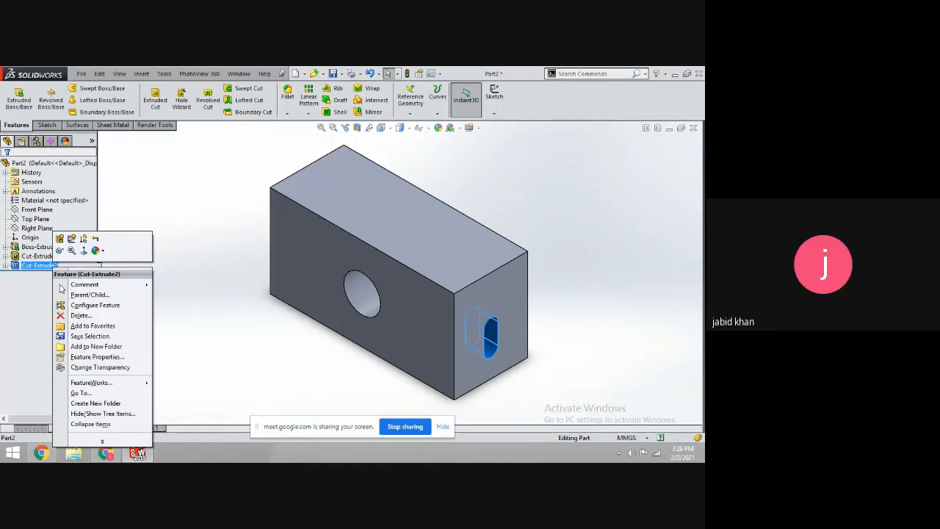
left_click(80, 316)
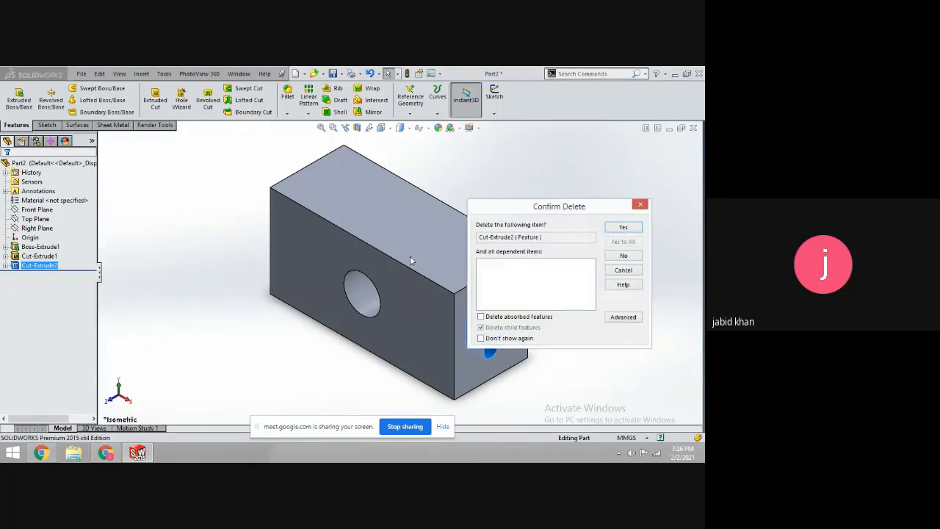
left_click(623, 228)
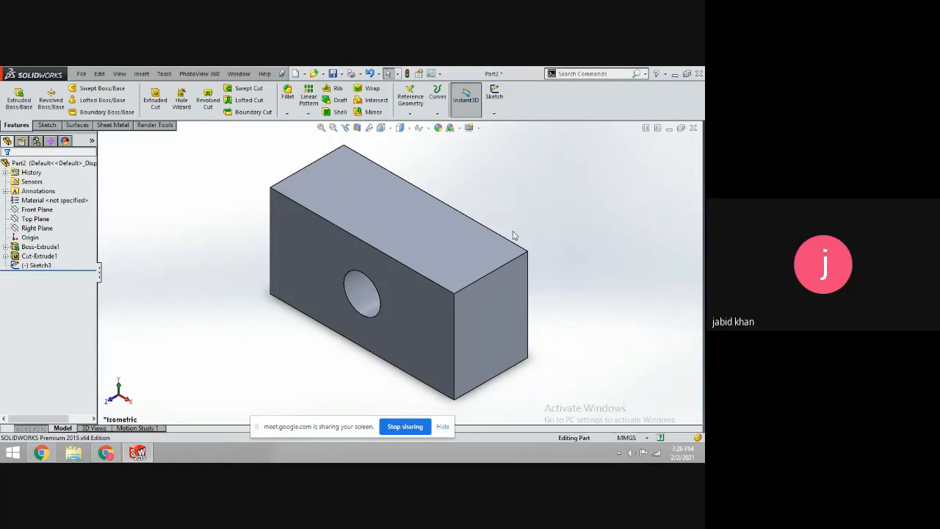
left_click(45, 256)
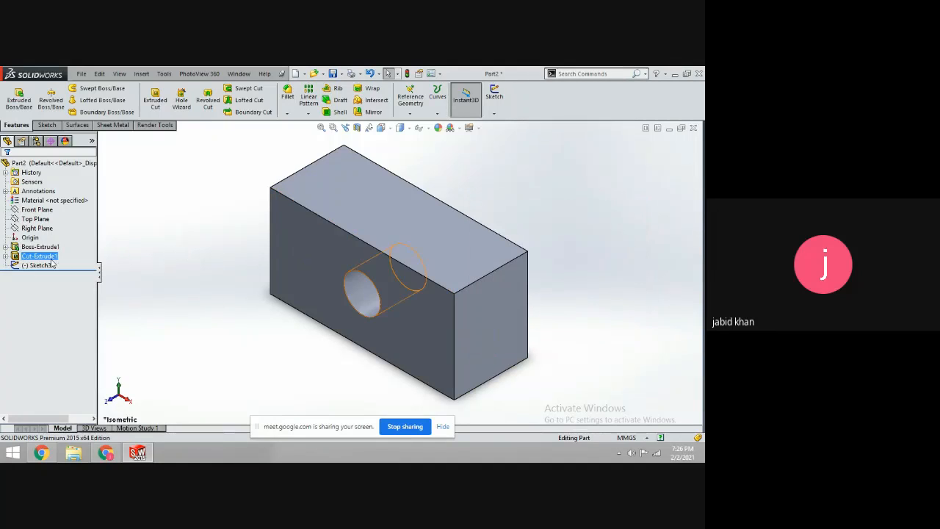
right_click(45, 257)
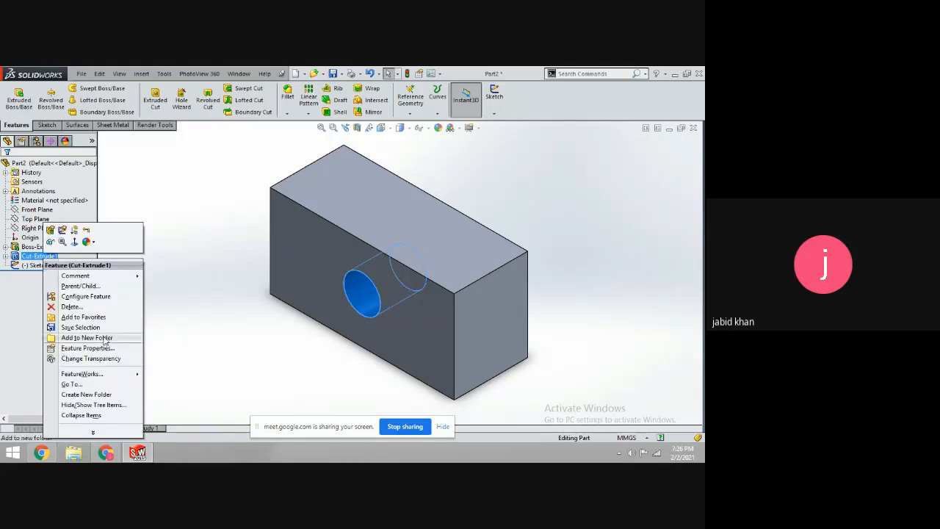
left_click(77, 307)
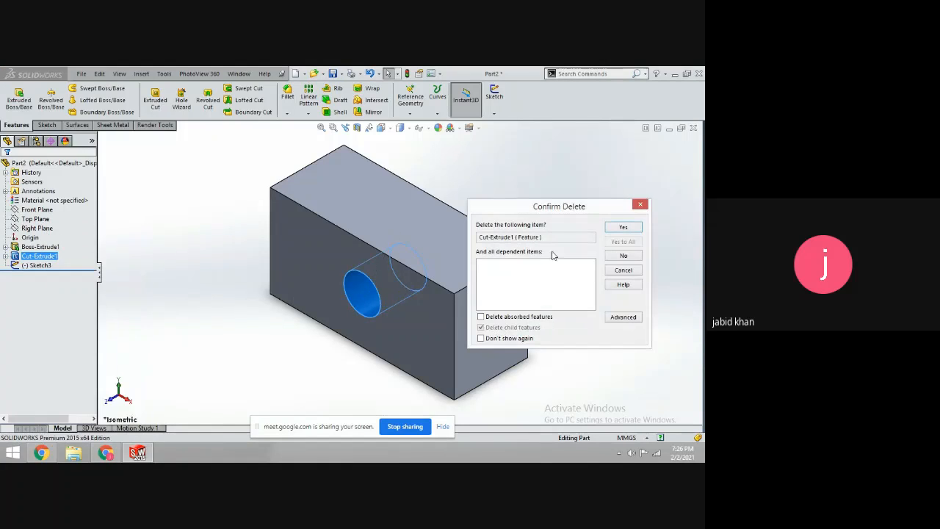
left_click(623, 227)
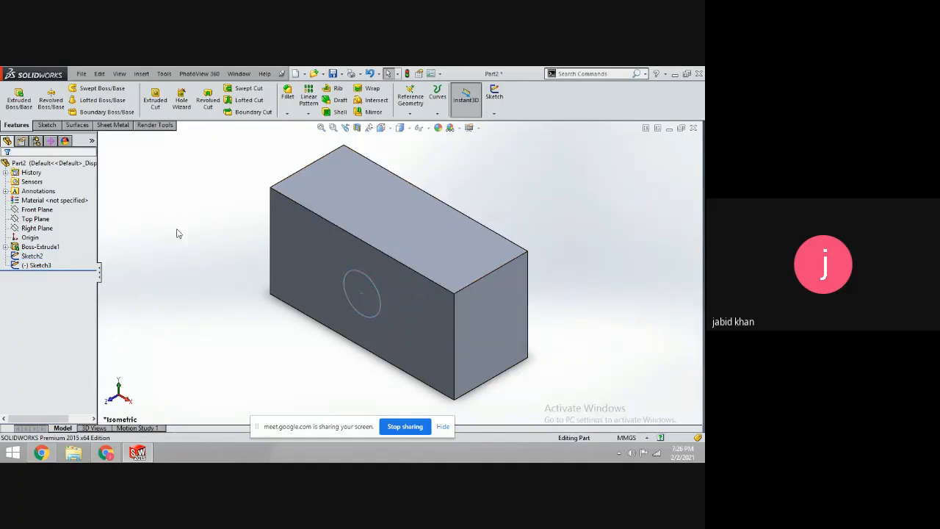
Delete the block's Boss-Extrude1 with its dependent sketches, and delete the remaining base rectangle sketch
left_click(53, 249)
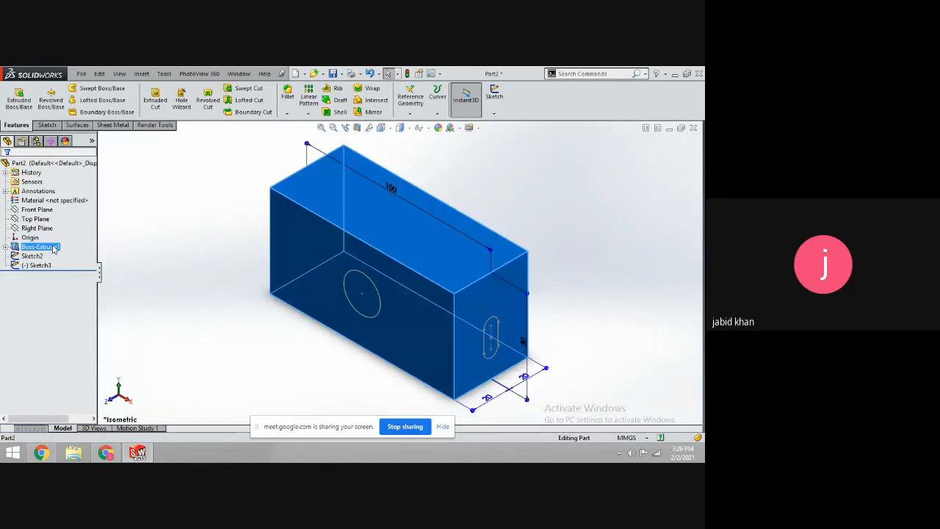
right_click(53, 249)
left_click(91, 297)
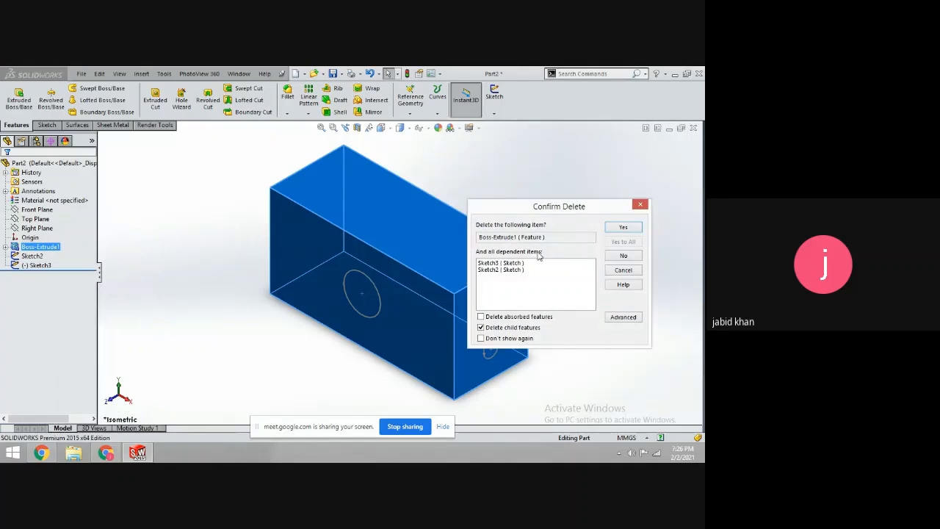
left_click(623, 231)
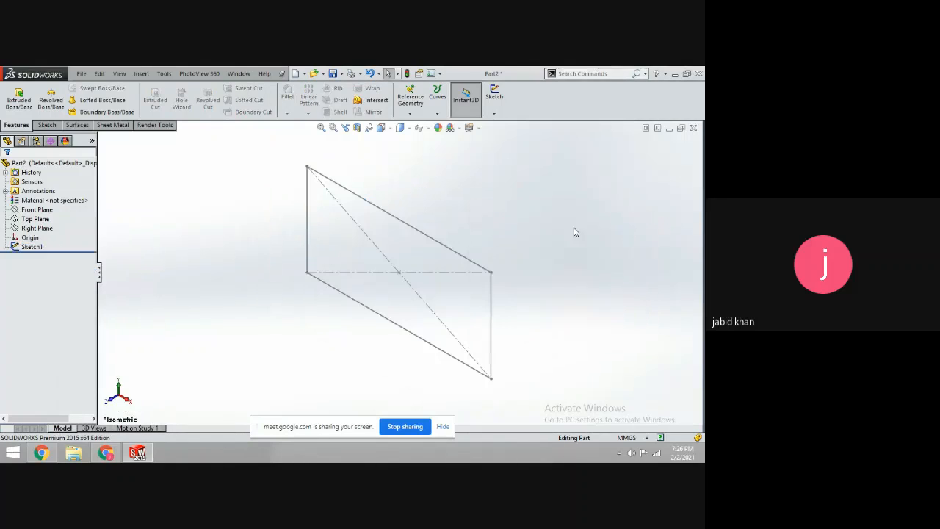
left_click(33, 246)
right_click(41, 251)
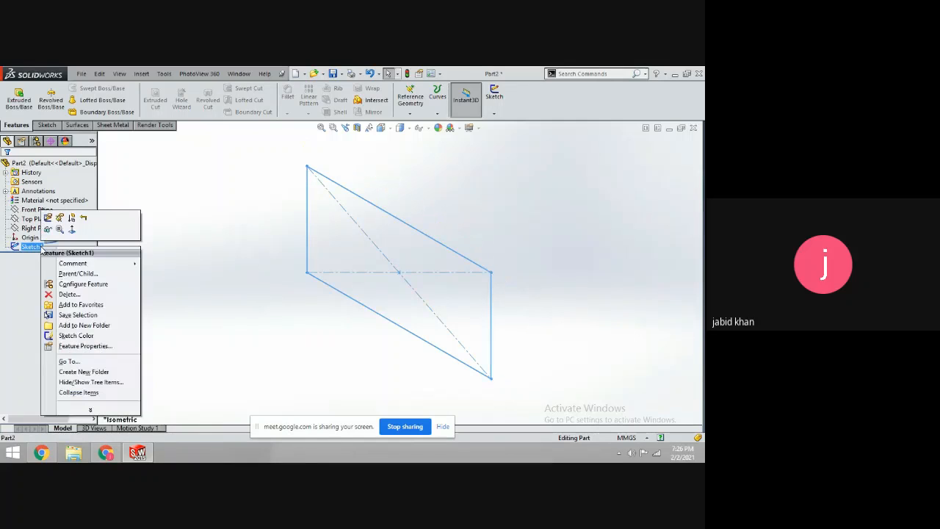
left_click(69, 294)
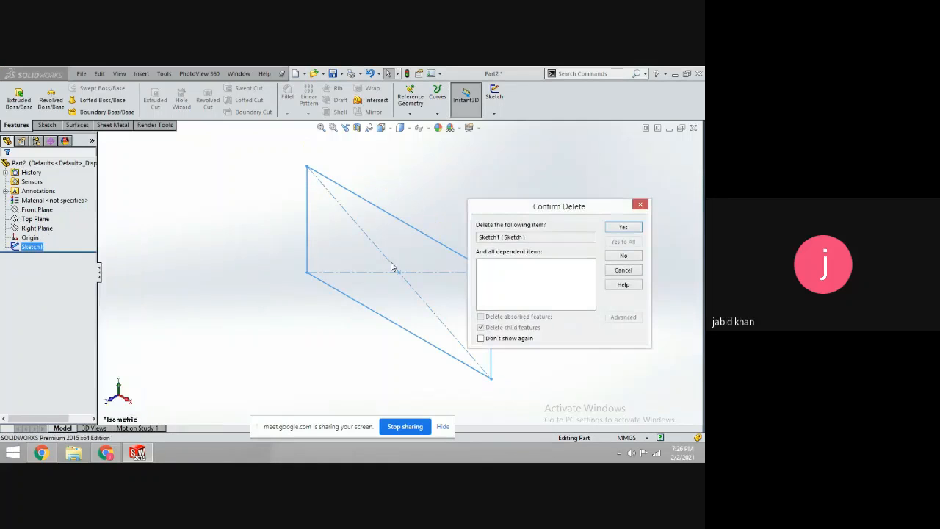
left_click(622, 229)
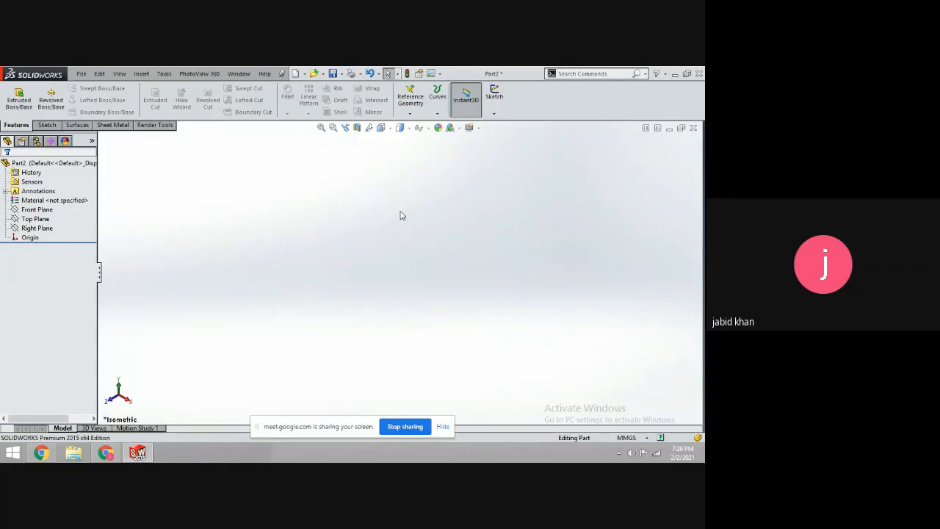
Start a new sketch on the Top Plane and draw a circle about 65 mm in diameter centred on the origin
left_click(46, 125)
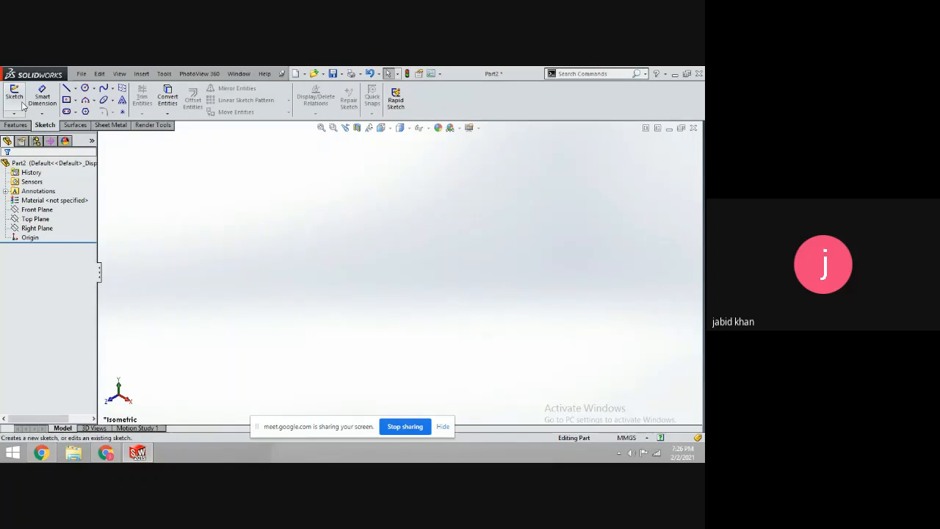
left_click(22, 105)
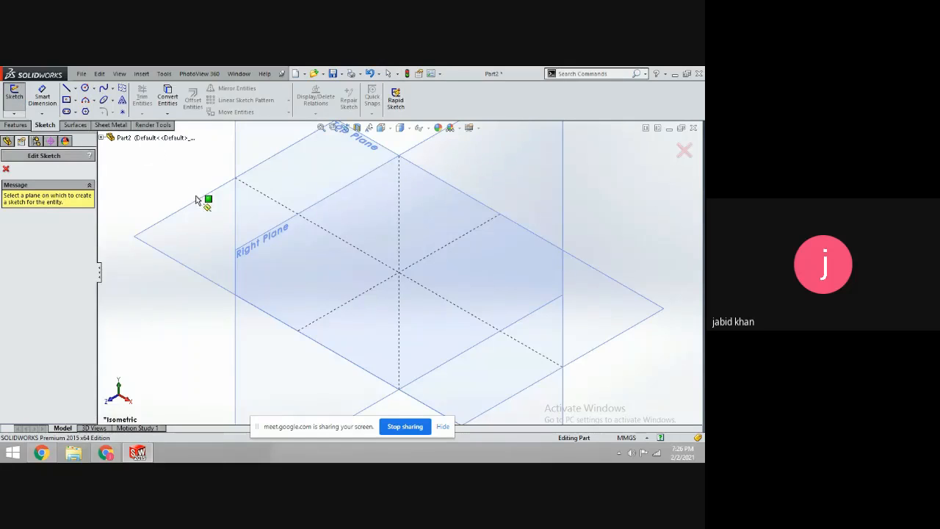
left_click(172, 236)
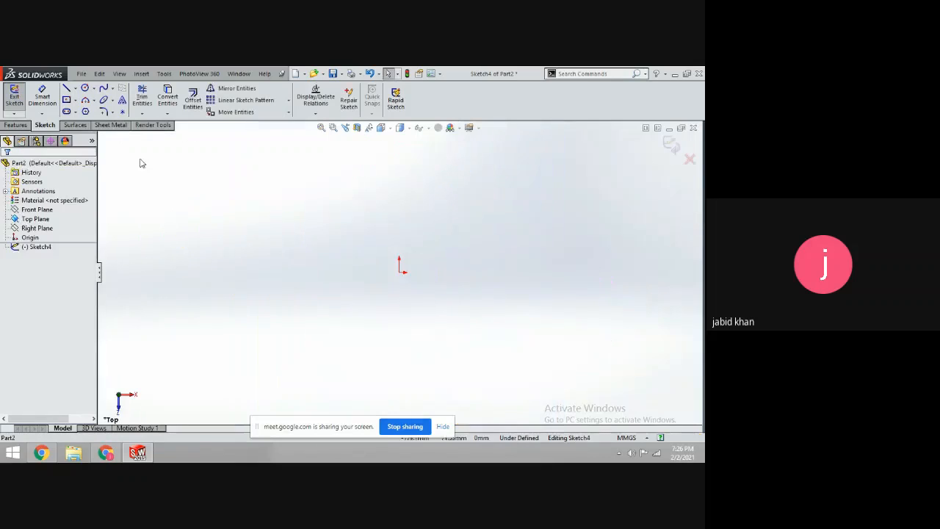
left_click(94, 89)
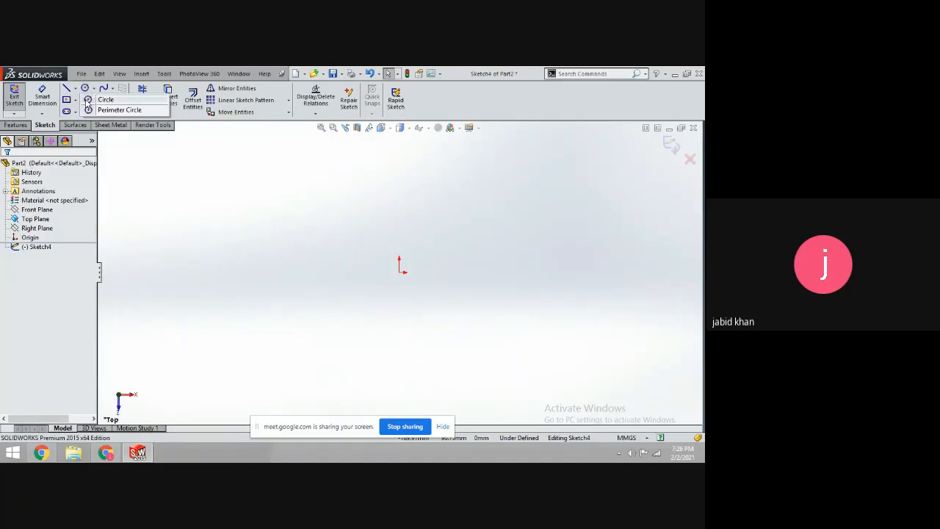
left_click(105, 100)
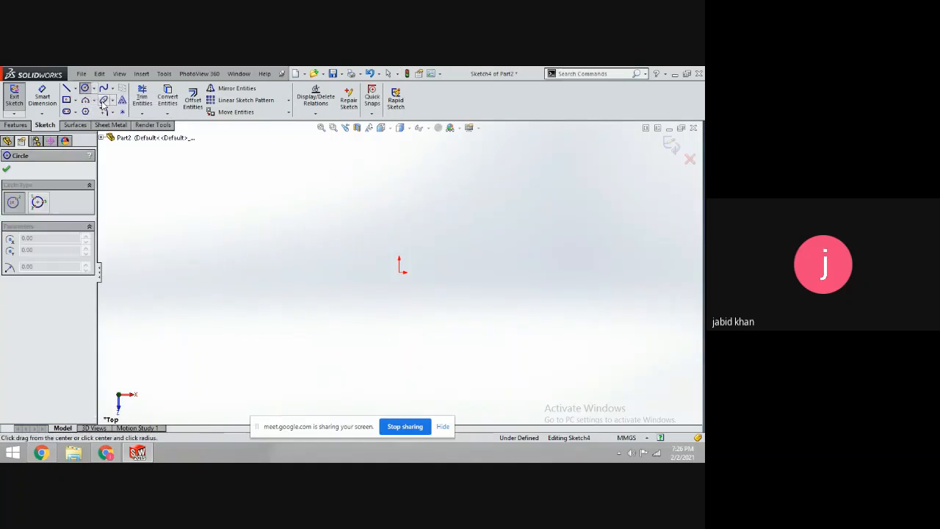
left_click(399, 272)
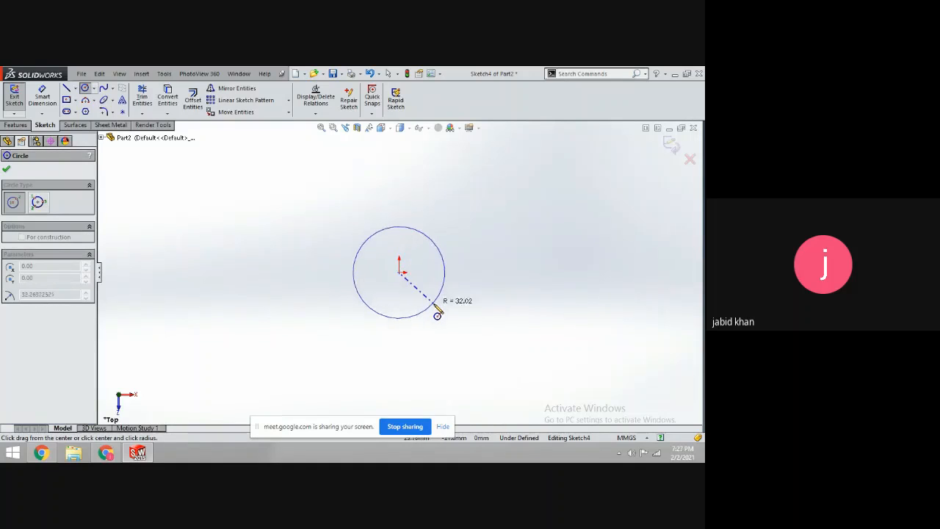
left_click(435, 310)
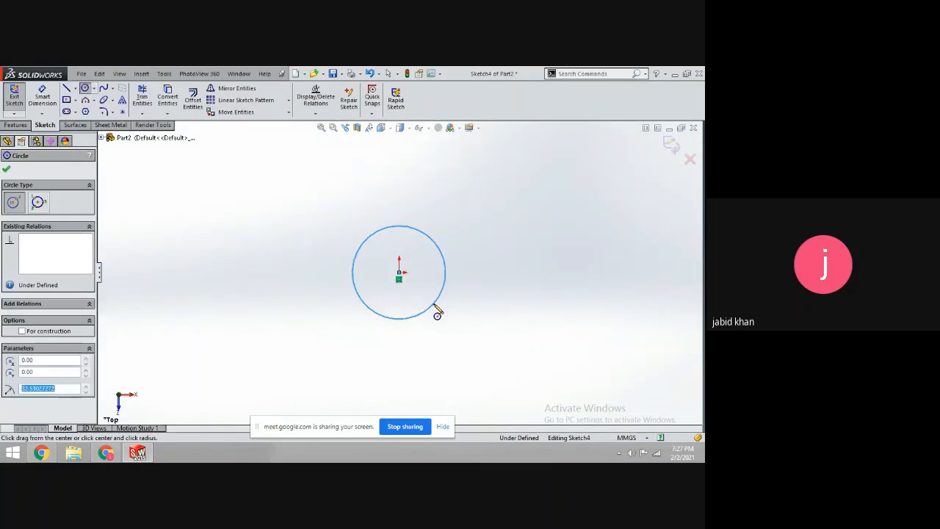
Dimension the circle's diameter as 100 mm and exit the sketch
left_click(42, 98)
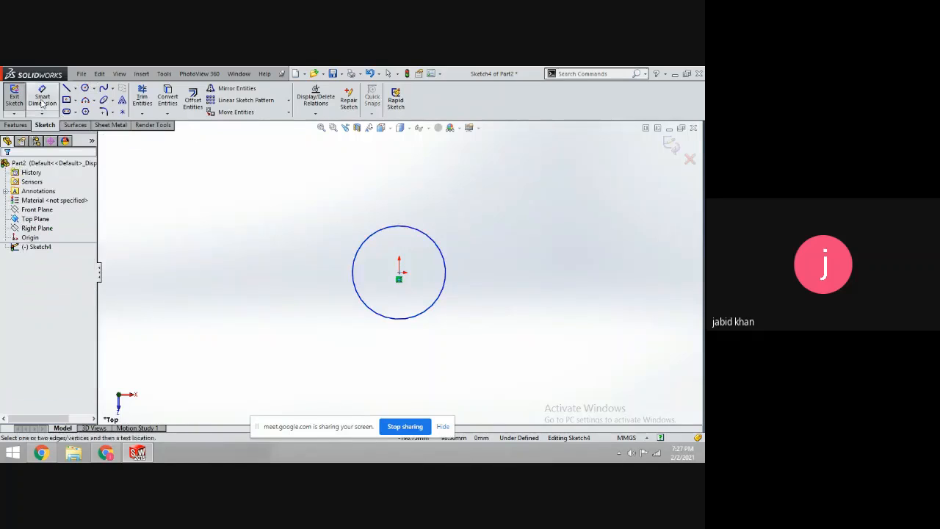
left_click(428, 238)
left_click(466, 222)
type("100")
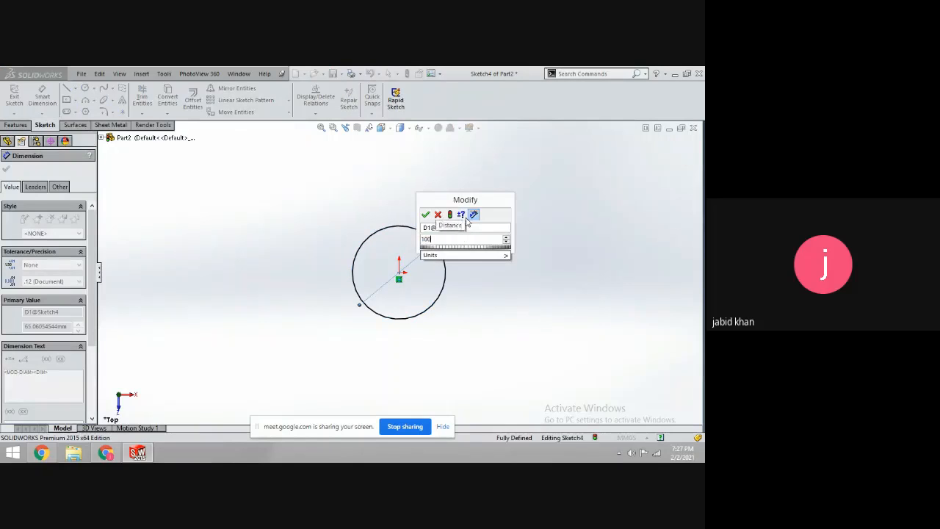
key("Return")
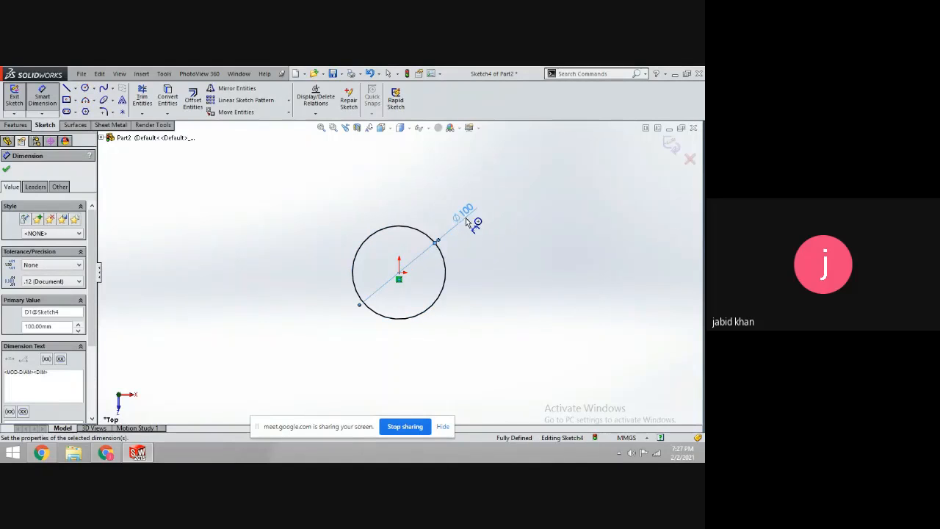
left_click(6, 170)
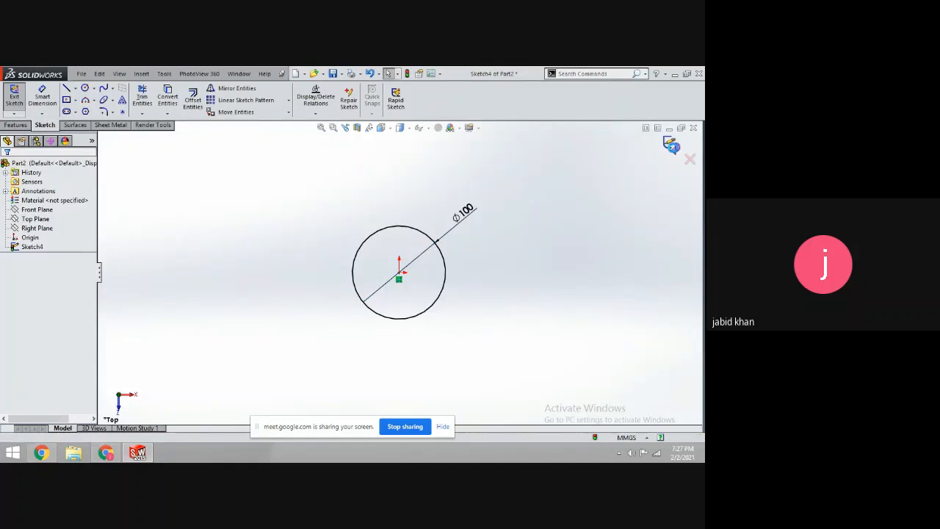
left_click(672, 146)
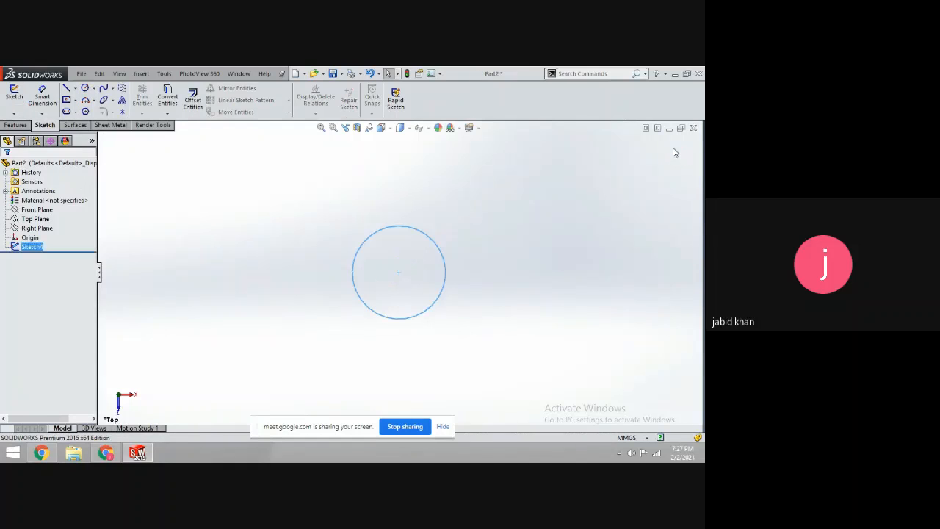
Extrude the 100 mm circle sketch as a boss with a blind depth of 100 mm in Direction 1
left_click(390, 131)
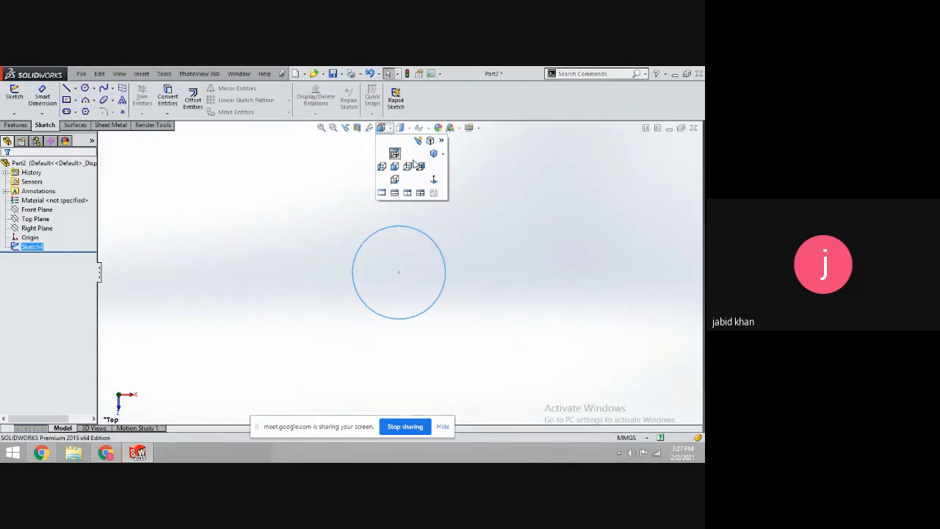
left_click(436, 182)
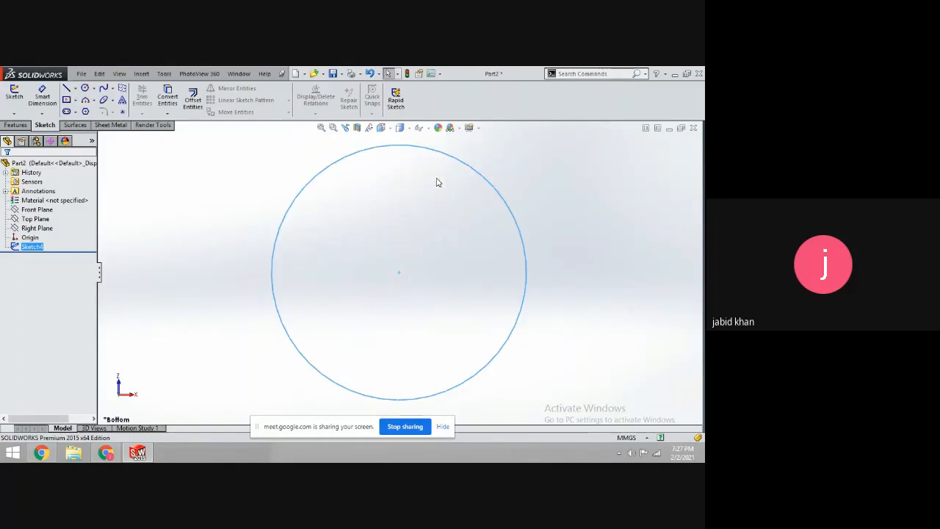
left_click(392, 132)
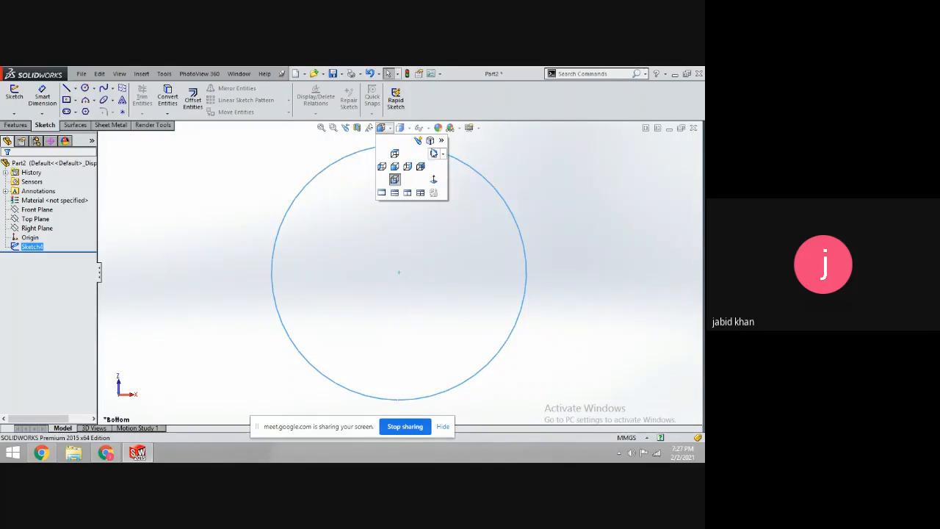
left_click(433, 156)
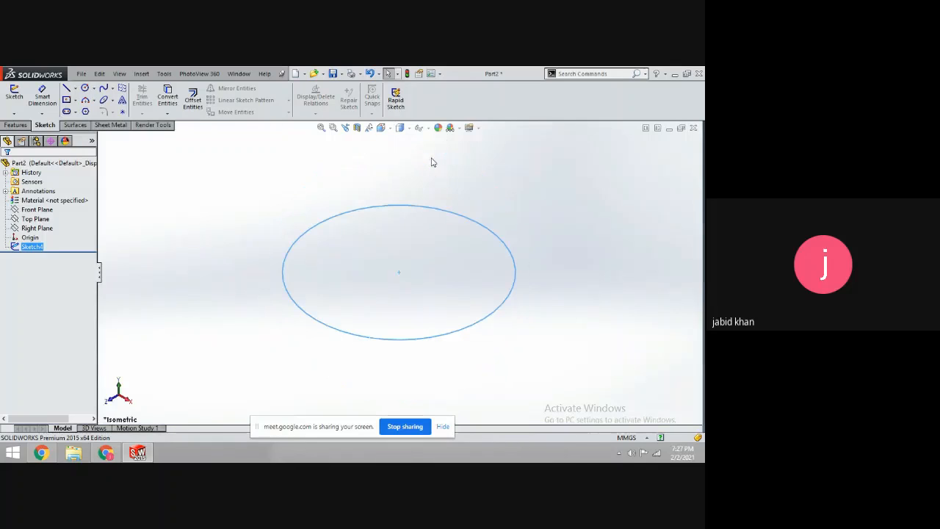
left_click(218, 199)
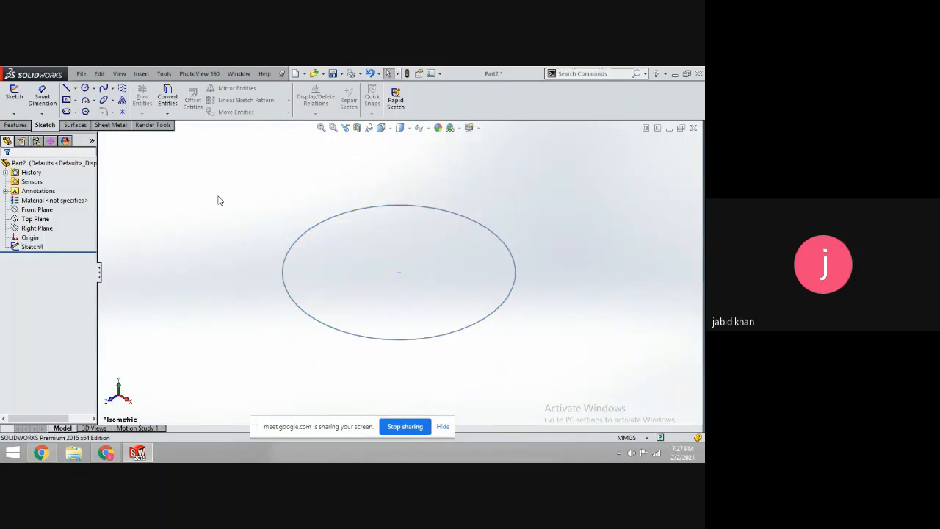
left_click(18, 126)
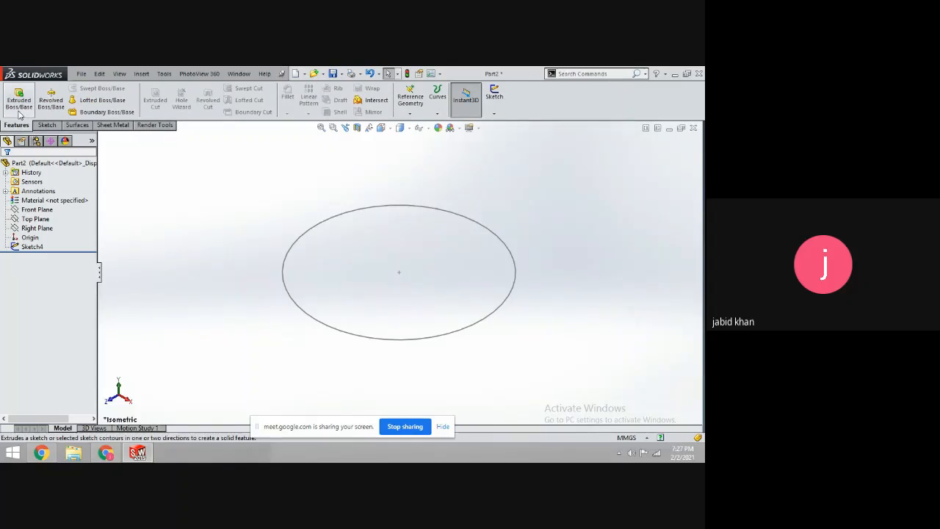
left_click(19, 103)
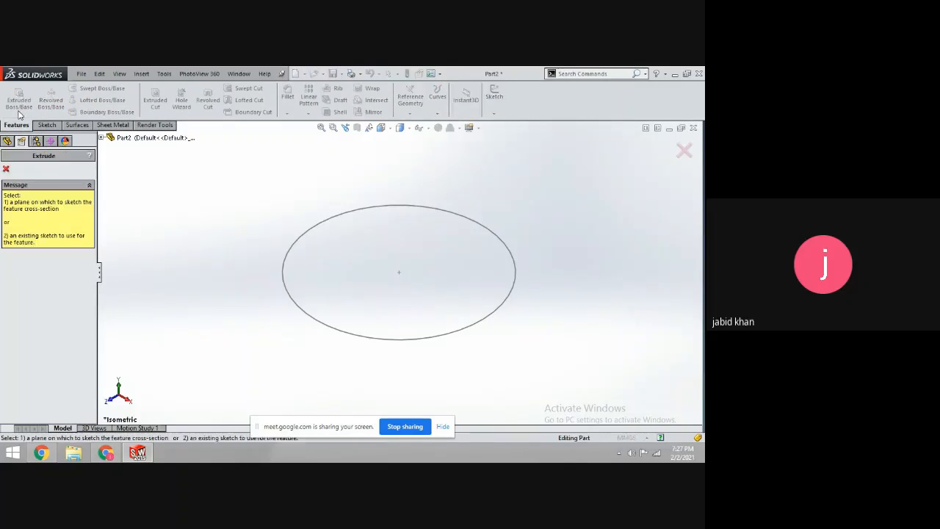
left_click(304, 234)
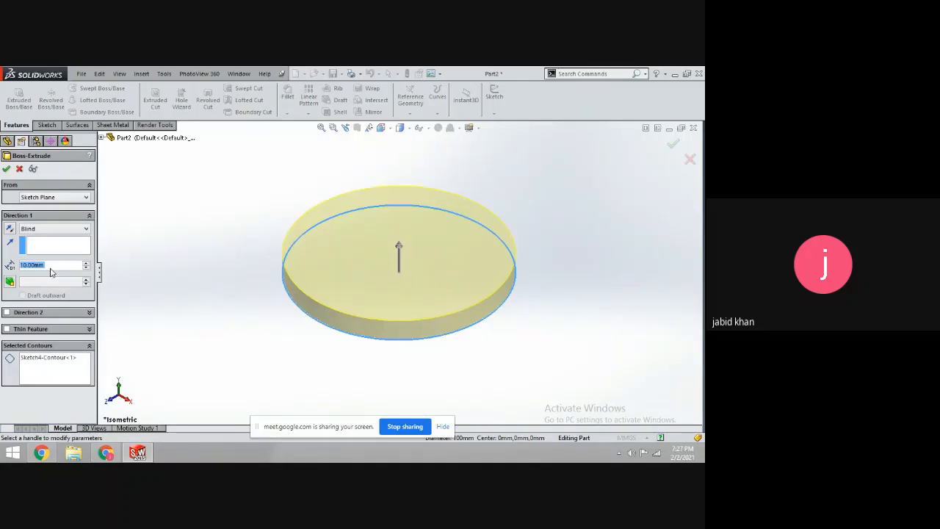
type("100")
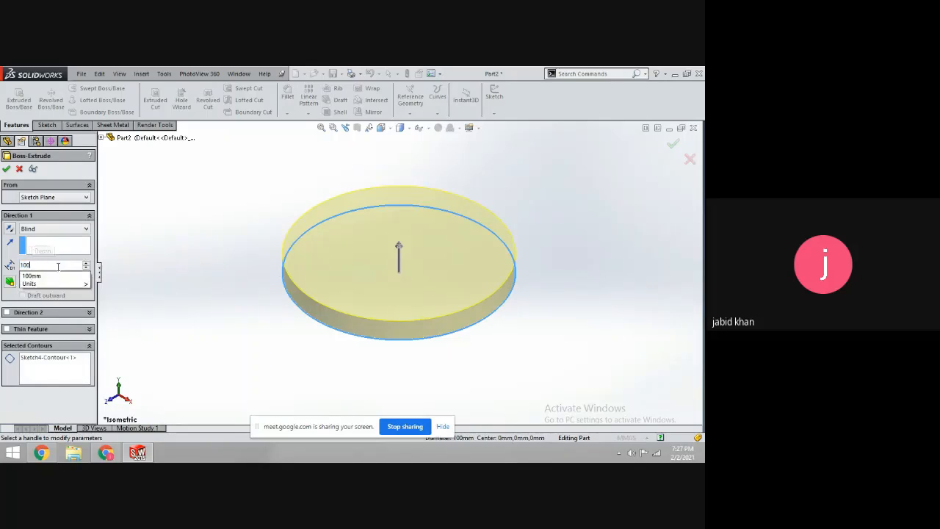
key("Return")
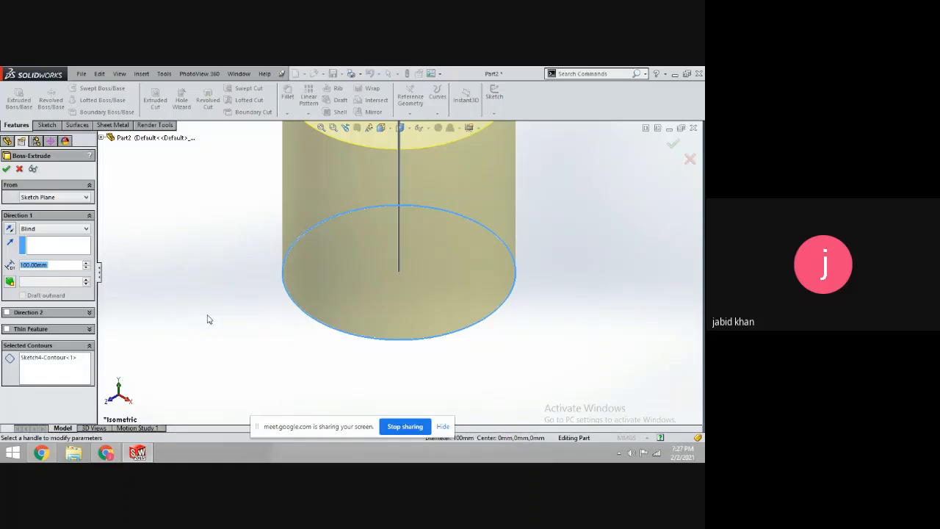
Add a blind Direction 2 with a depth of 100 mm and finish the cylinder's extrusion
left_click(25, 319)
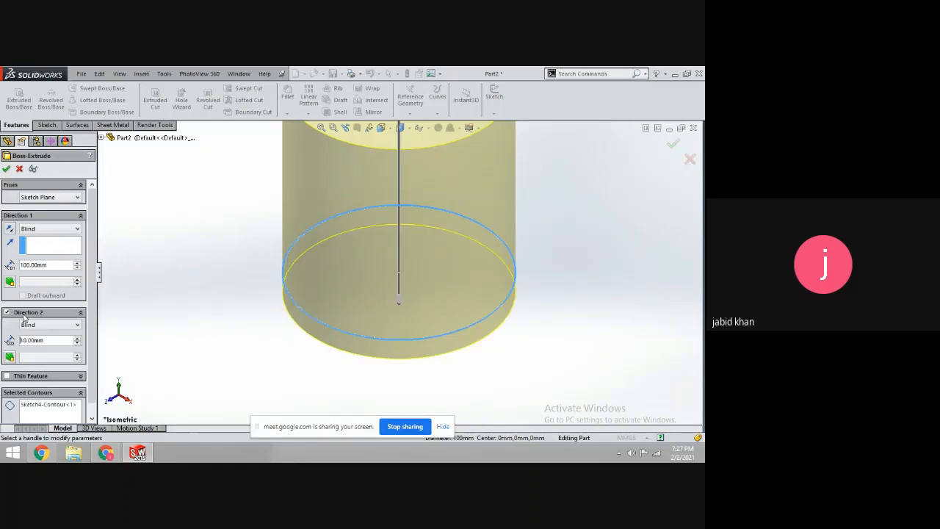
double_click(52, 340)
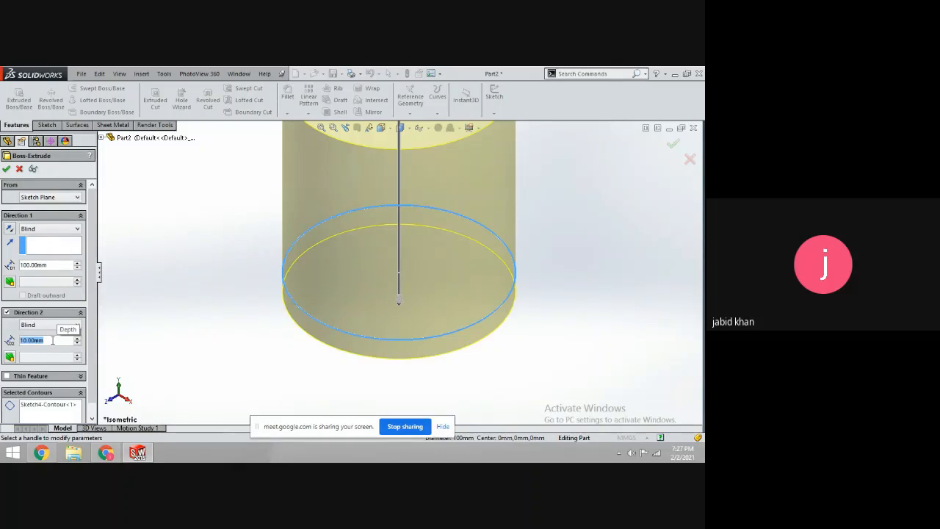
type("100")
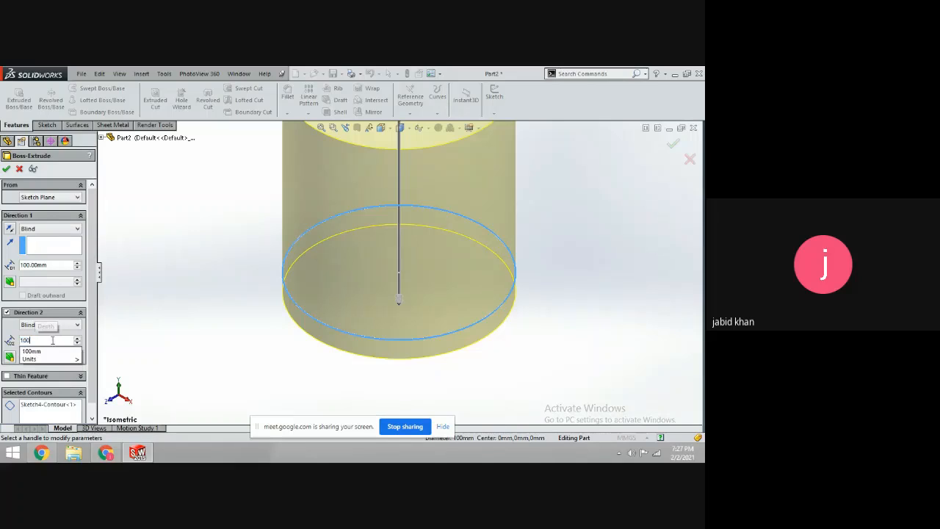
key("Return")
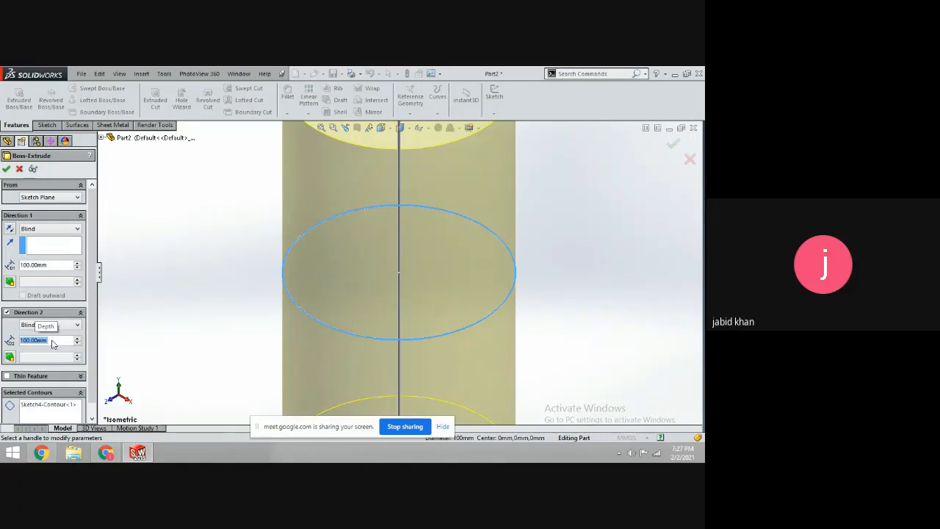
left_click(8, 169)
left_click(232, 212)
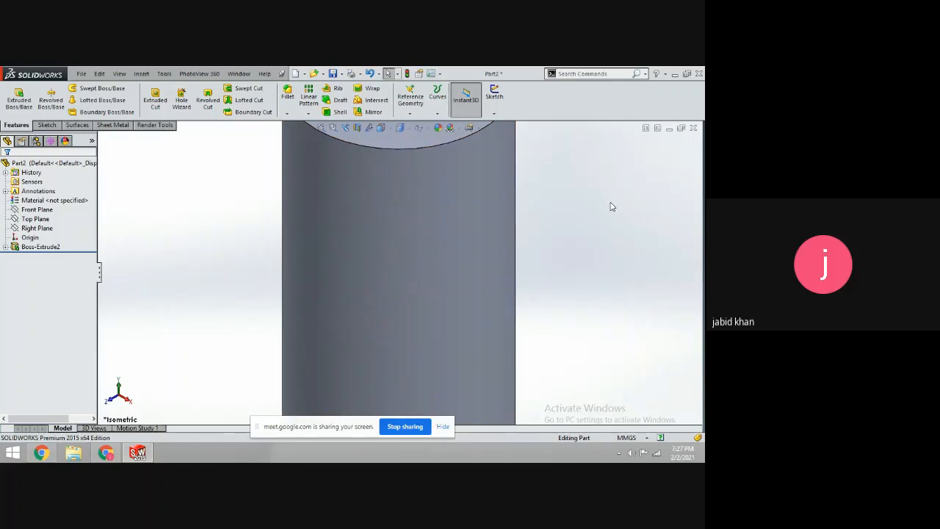
Delete the cylinder's extrude feature, keeping its circle sketch
left_click(389, 128)
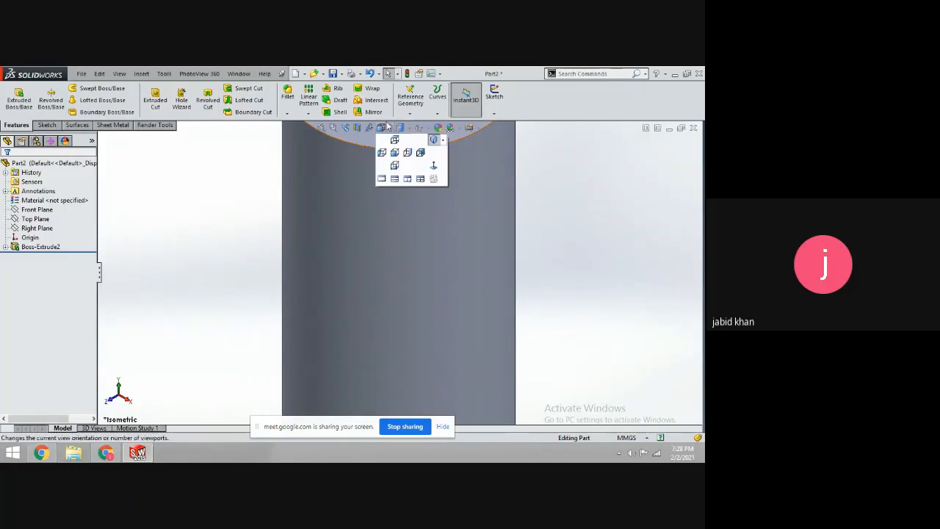
left_click(381, 128)
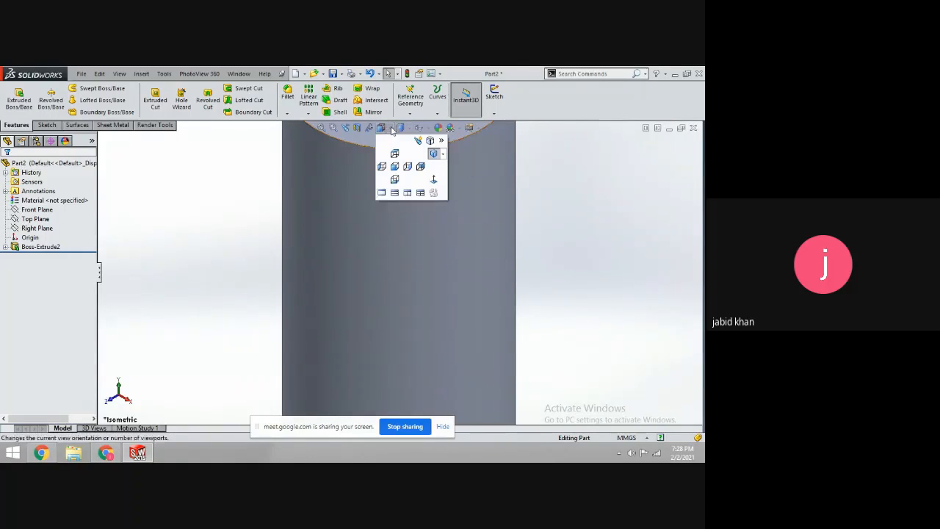
left_click(432, 183)
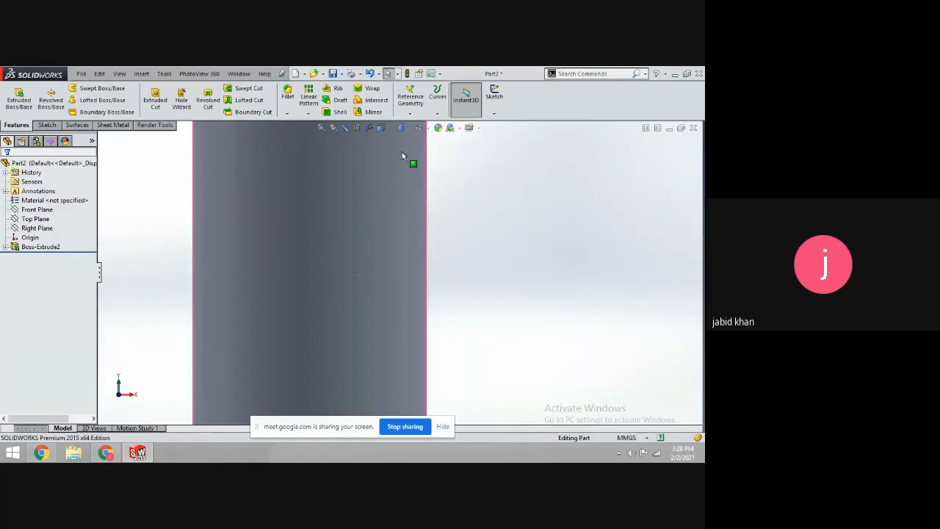
left_click(392, 131)
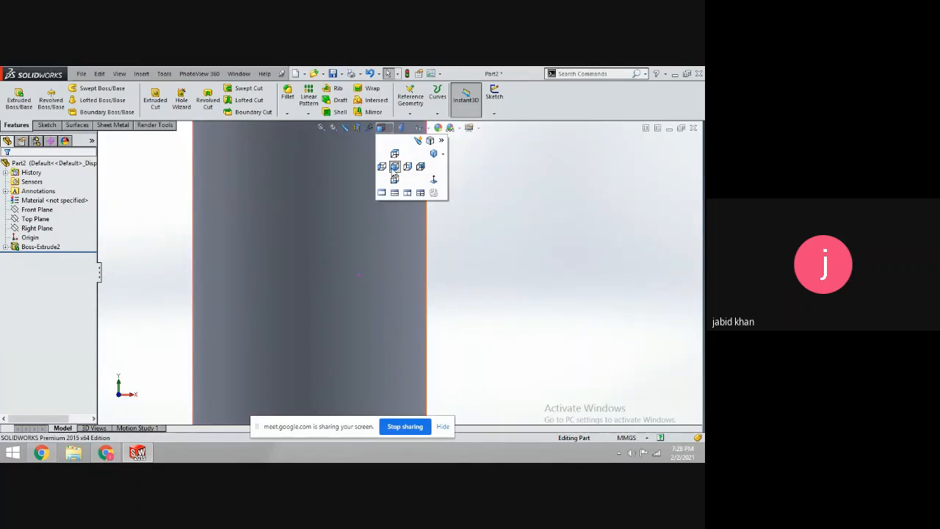
left_click(433, 155)
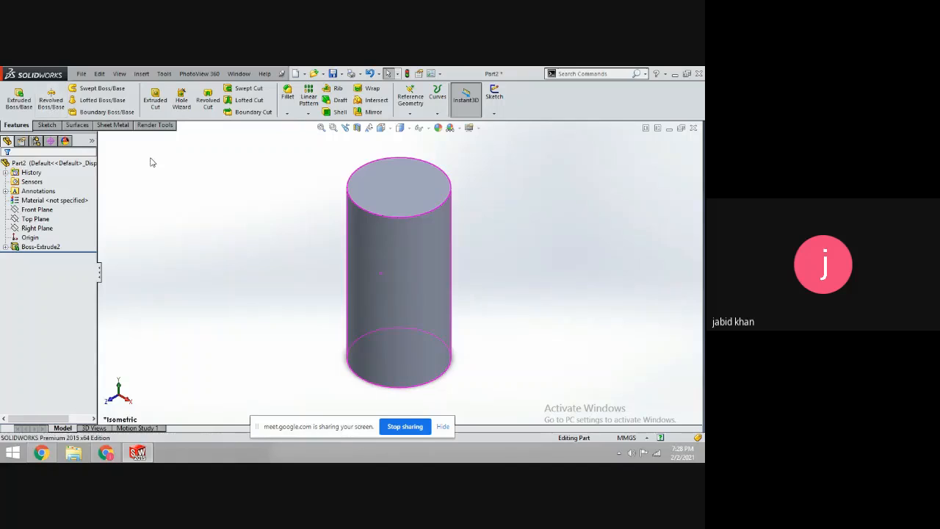
left_click(53, 248)
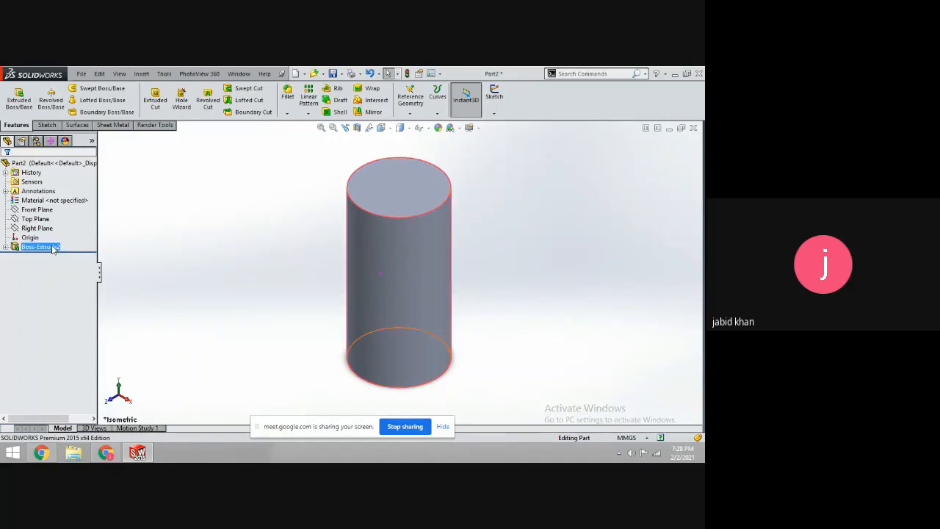
right_click(52, 248)
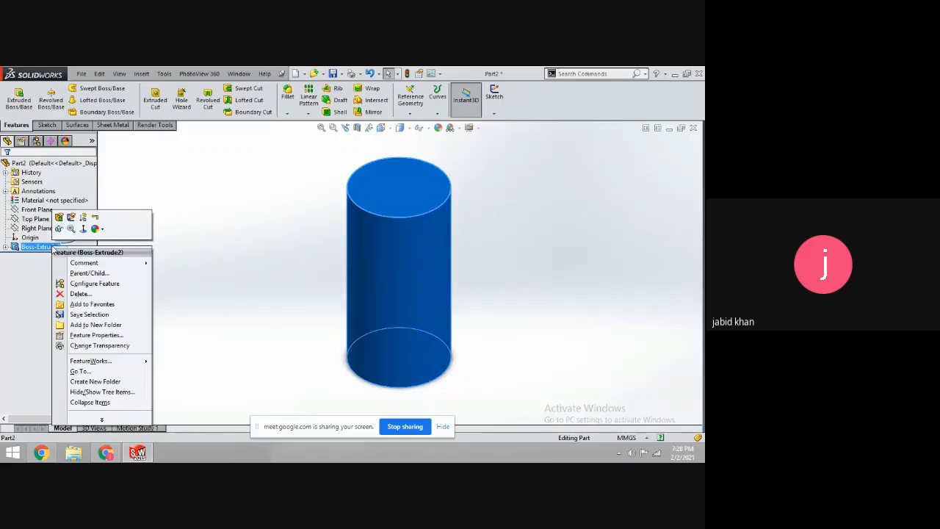
left_click(79, 294)
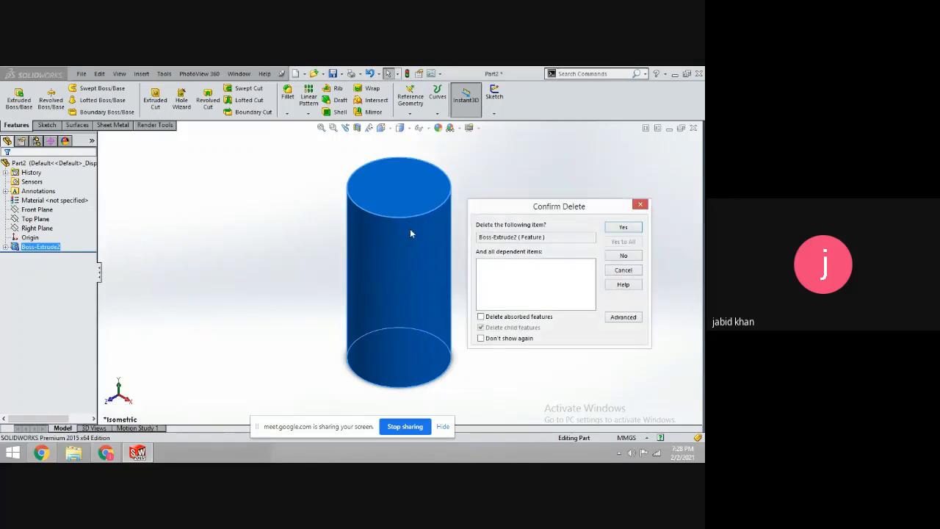
left_click(623, 227)
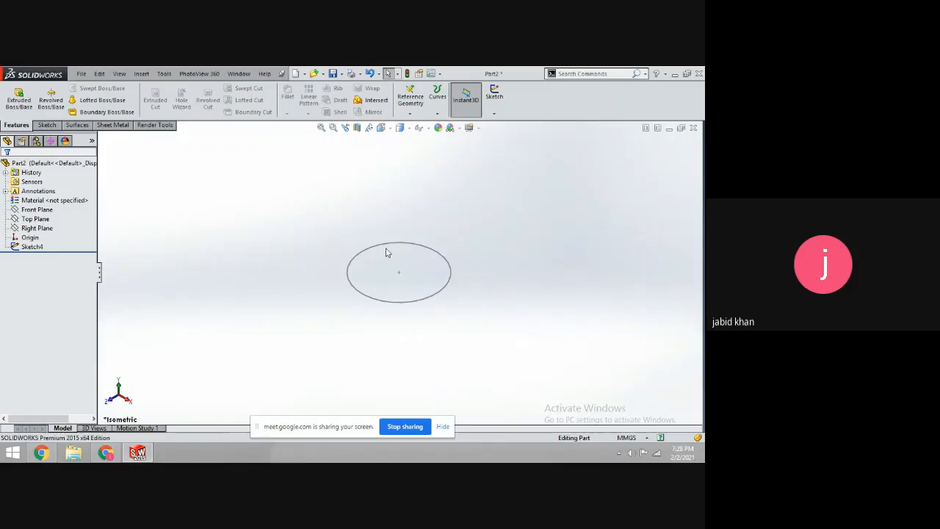
Delete the remaining circle sketch so that the part has no features
left_click(33, 247)
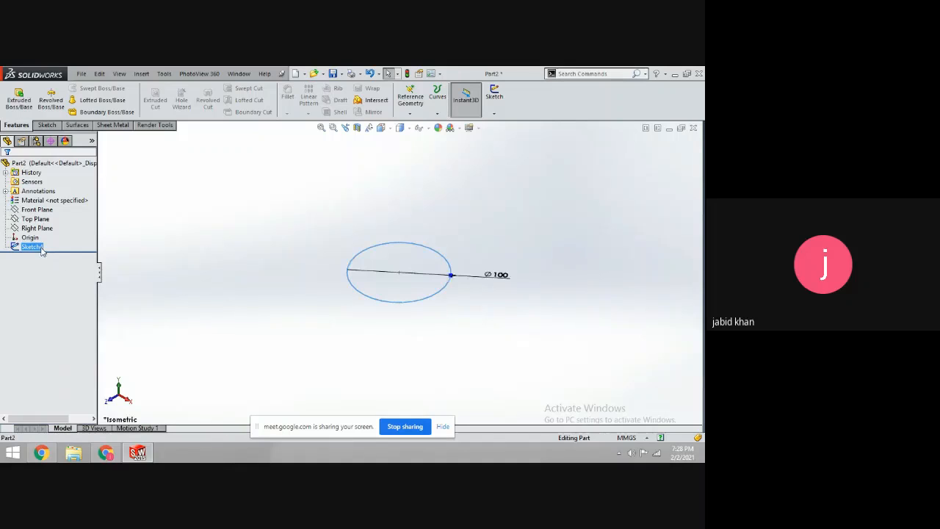
right_click(41, 250)
left_click(70, 296)
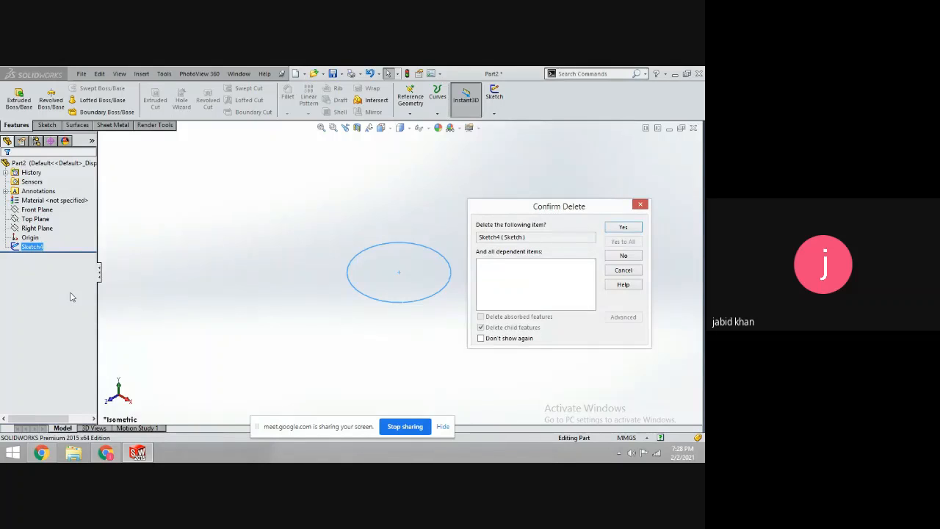
left_click(631, 228)
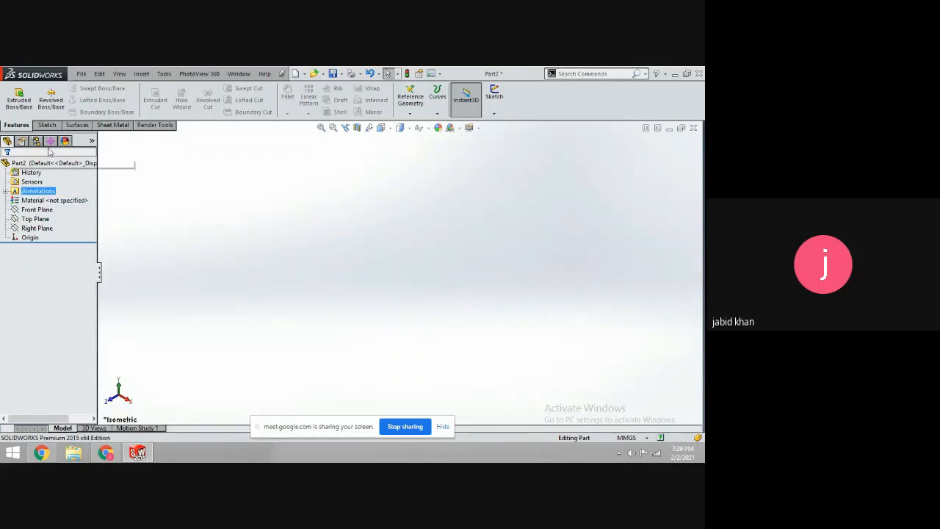
Start a new sketch on the Front Plane
left_click(47, 125)
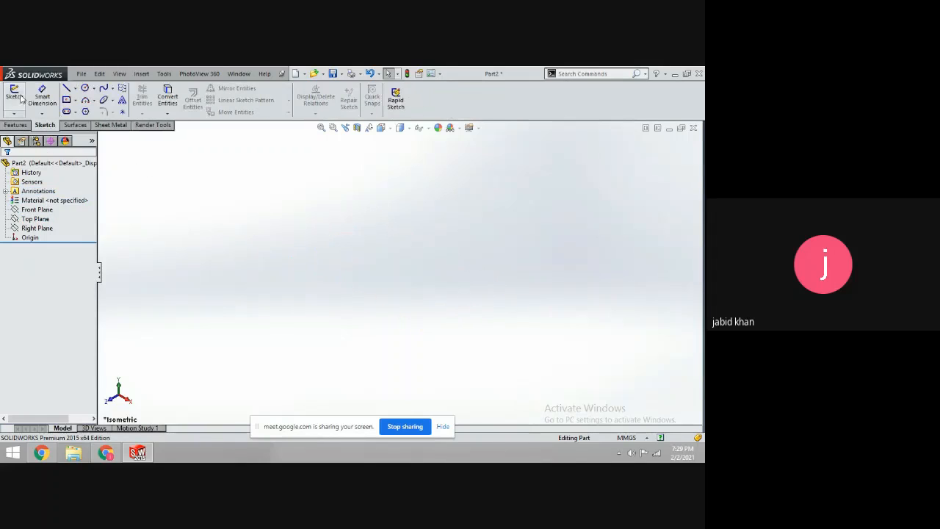
left_click(14, 96)
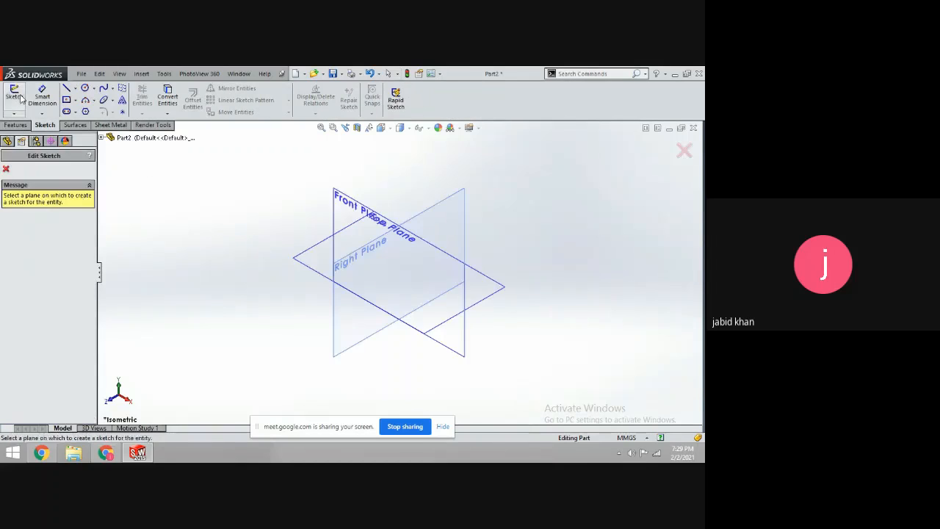
left_click(355, 205)
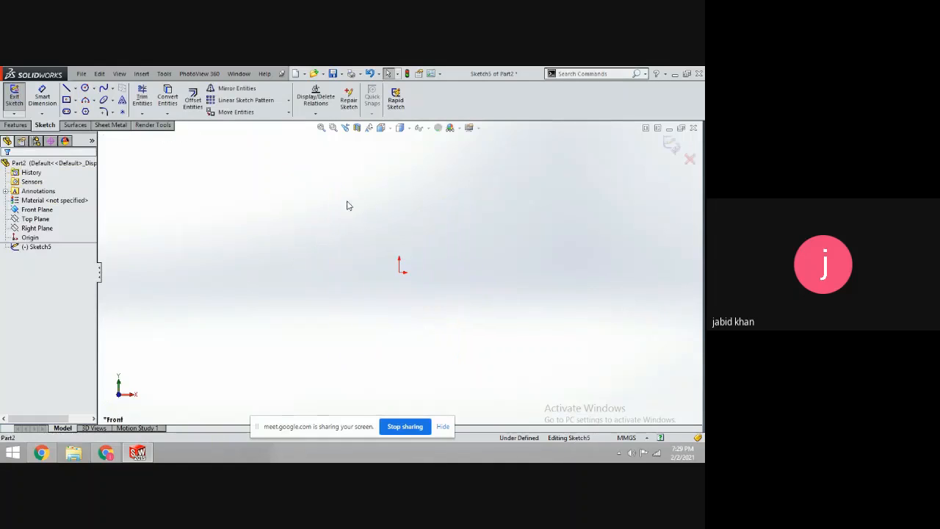
left_click(76, 89)
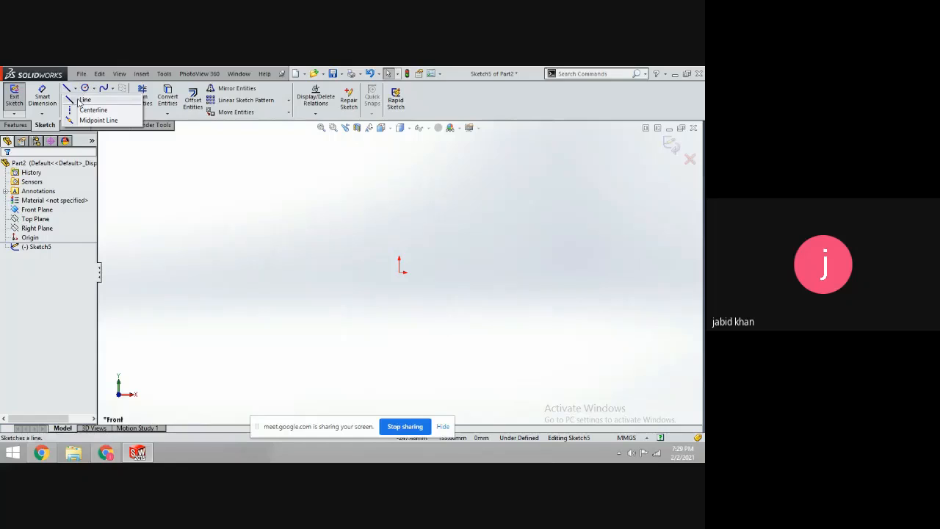
mouse_move(71, 104)
left_click(87, 100)
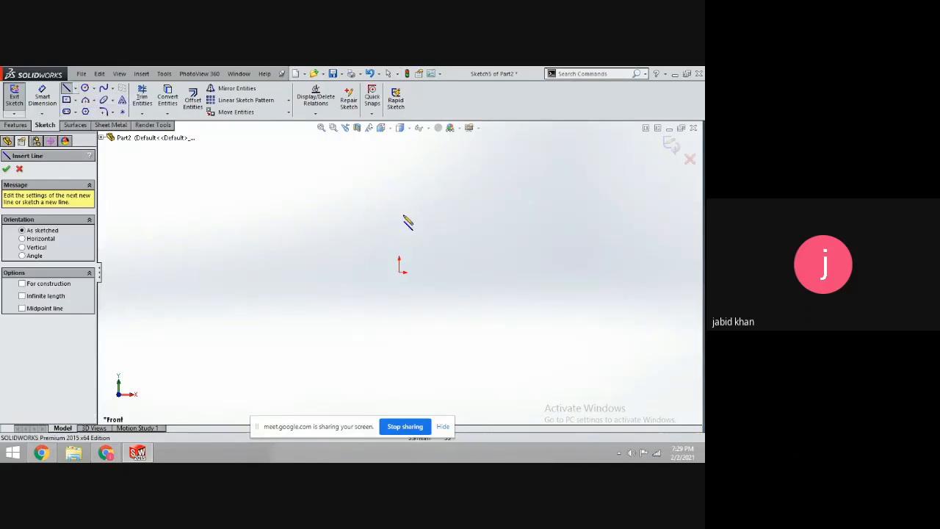
left_click(399, 277)
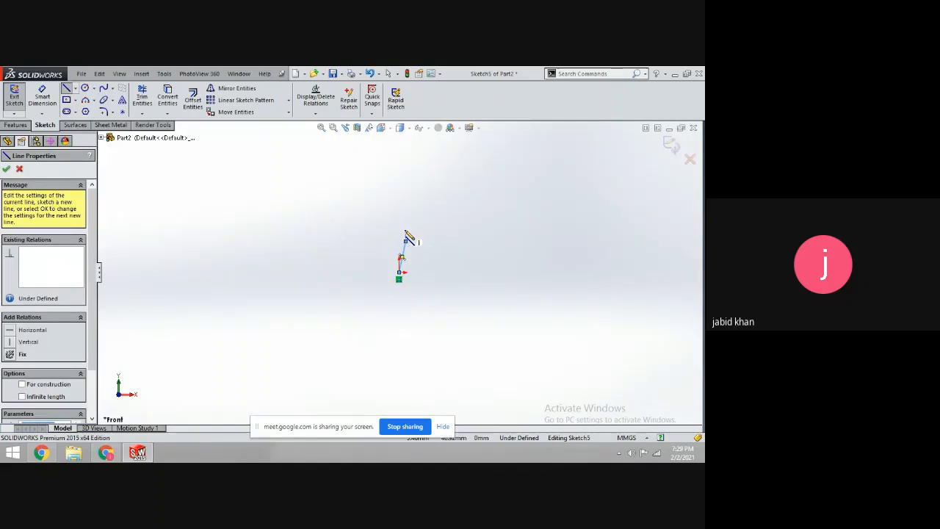
left_click(405, 241)
key("Escape")
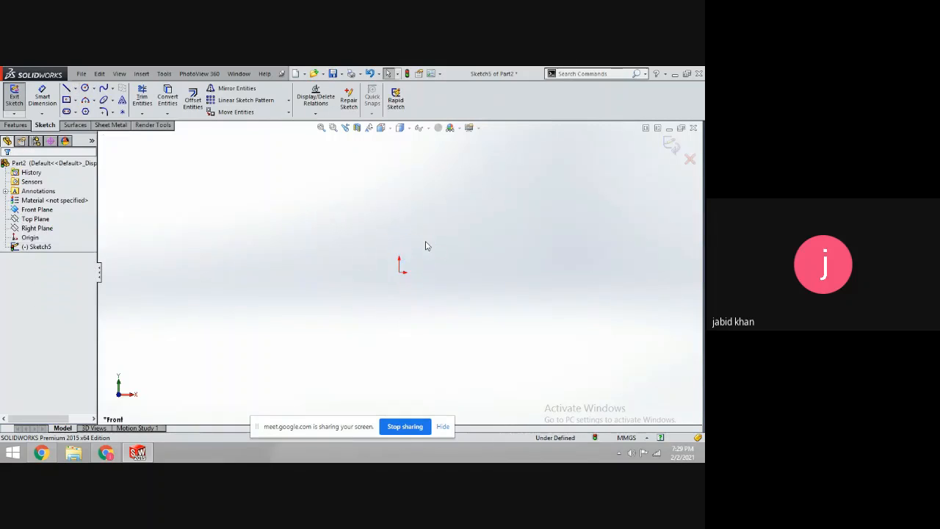
left_click(66, 89)
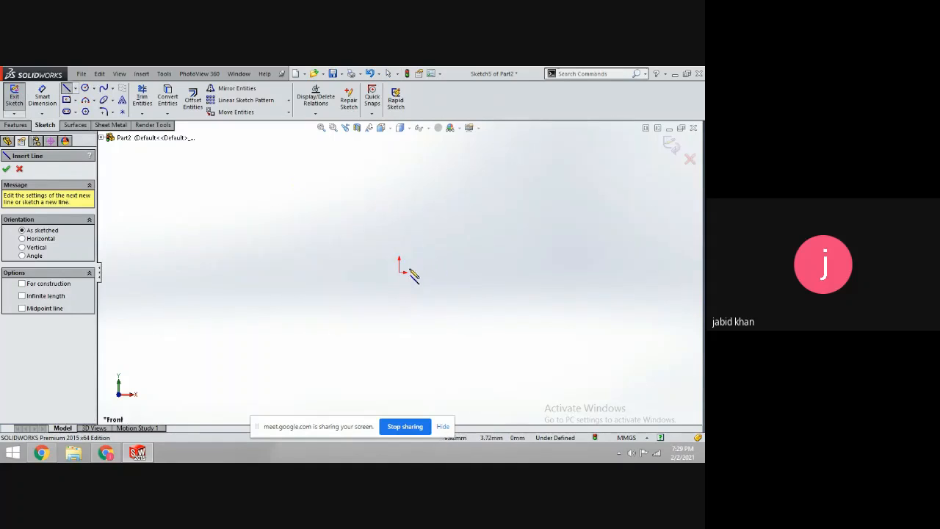
left_click_drag(399, 275, 403, 202)
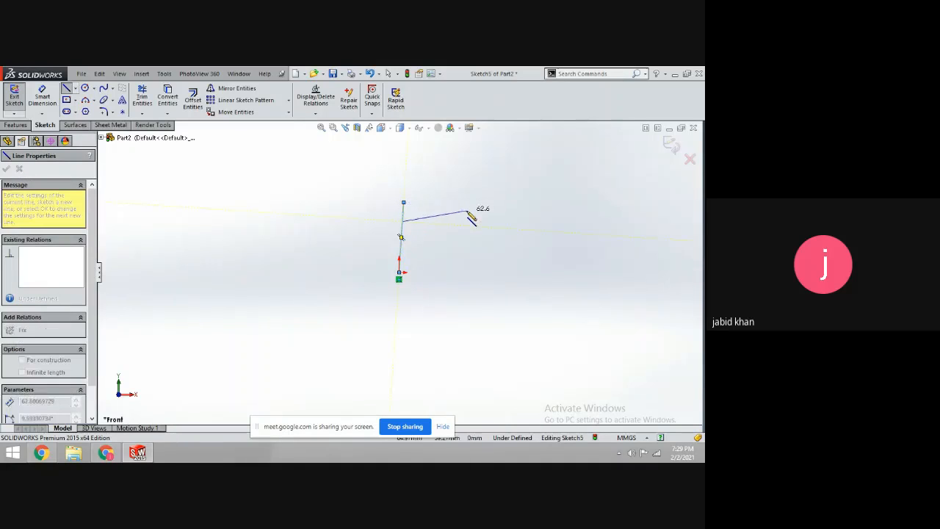
key("Escape")
key("ctrl+z")
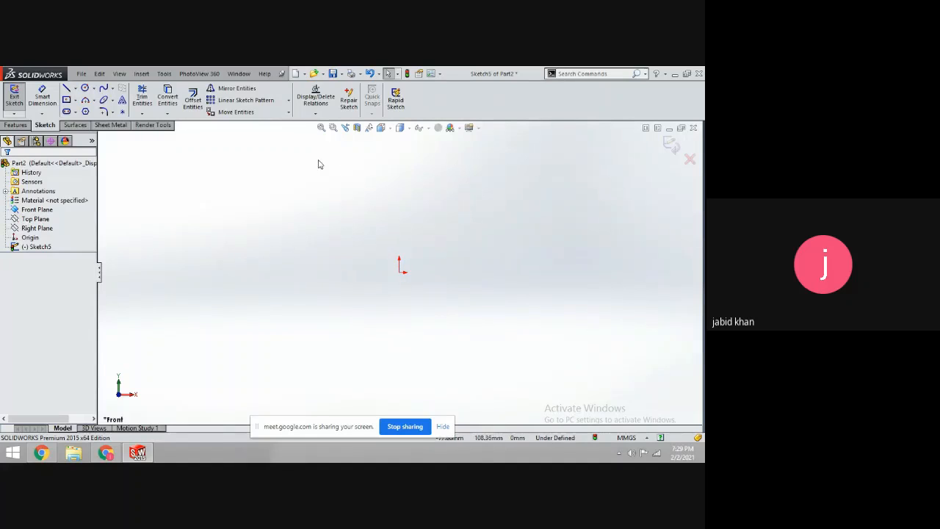
Sketch a vertical line about 67 mm long up from the origin and a horizontal line about 40 mm long from its upper end
left_click(67, 89)
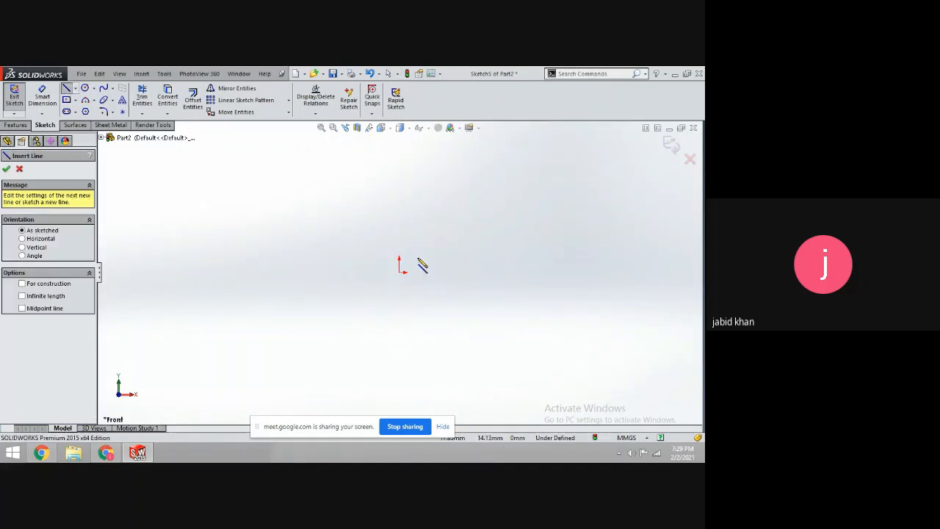
left_click(400, 269)
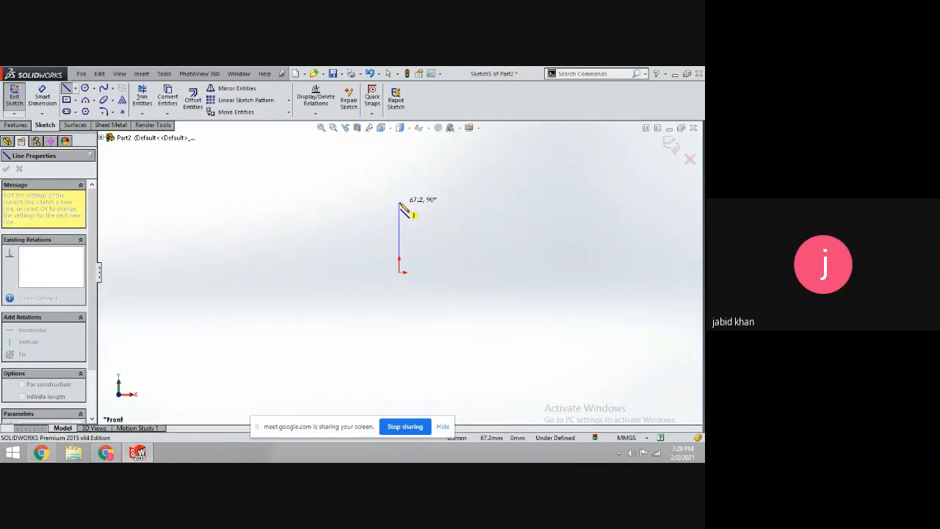
left_click(399, 202)
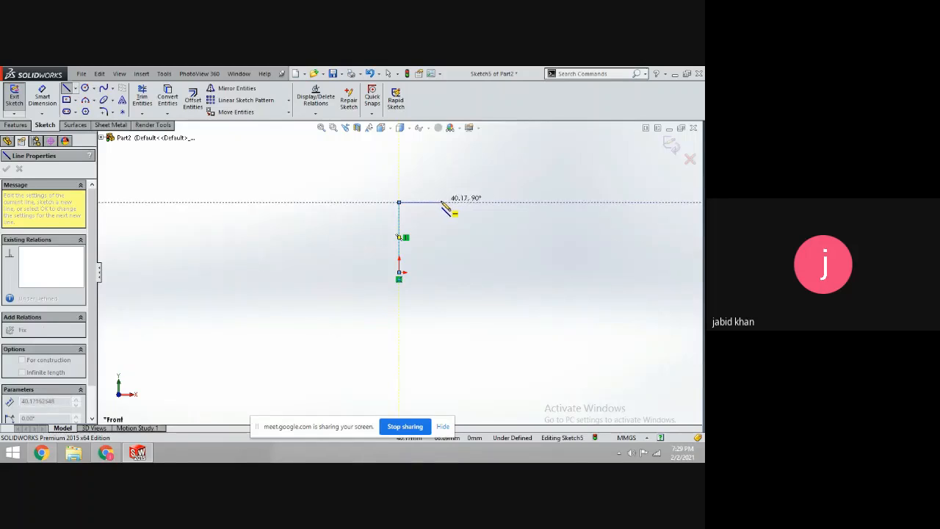
left_click(441, 202)
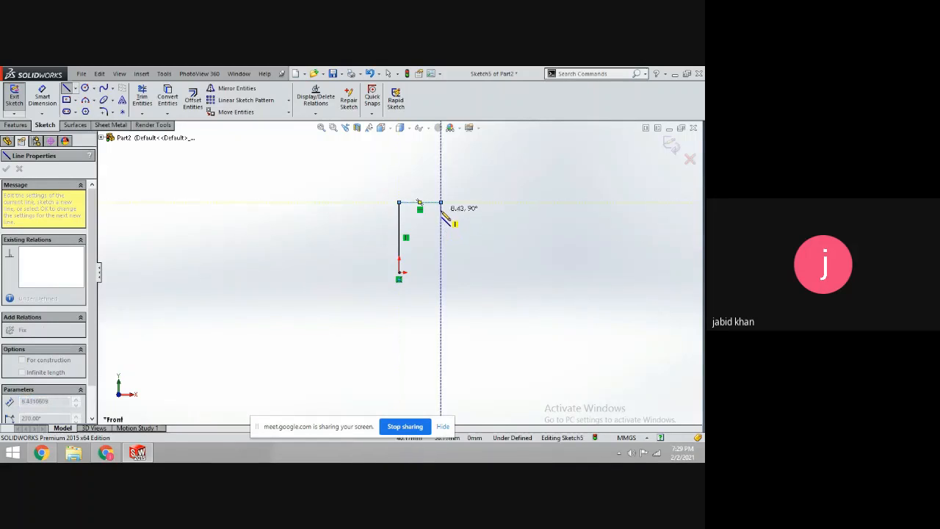
Continue the line chain down the outer side, stepping inward about 9 mm to form two rectangular grooves
left_click(442, 210)
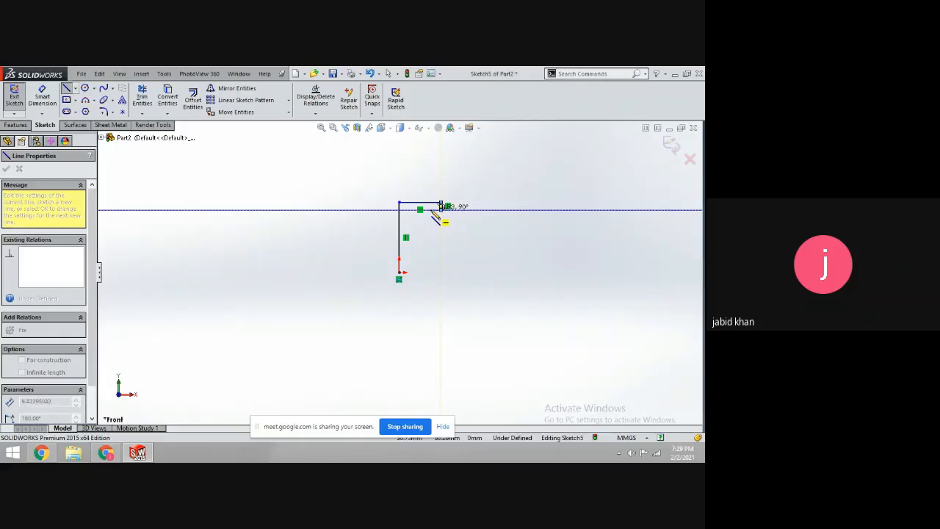
left_click(431, 210)
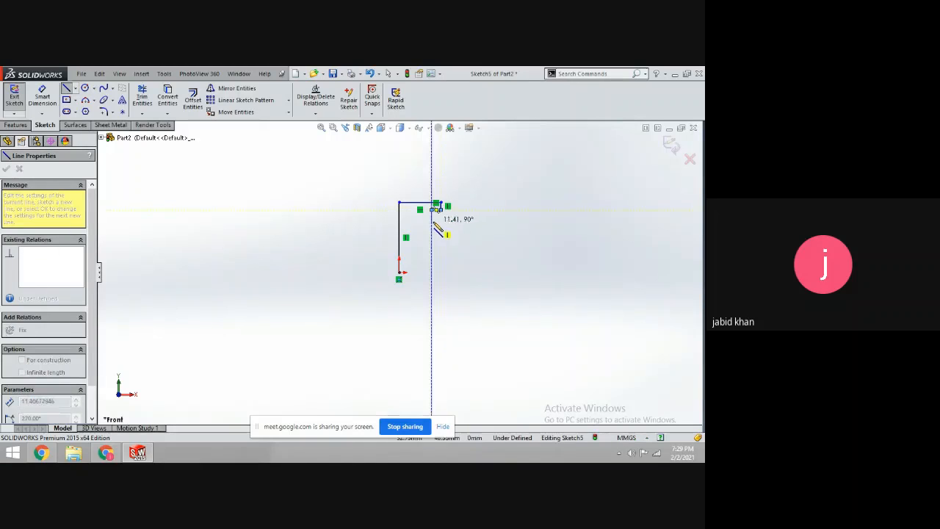
left_click(432, 221)
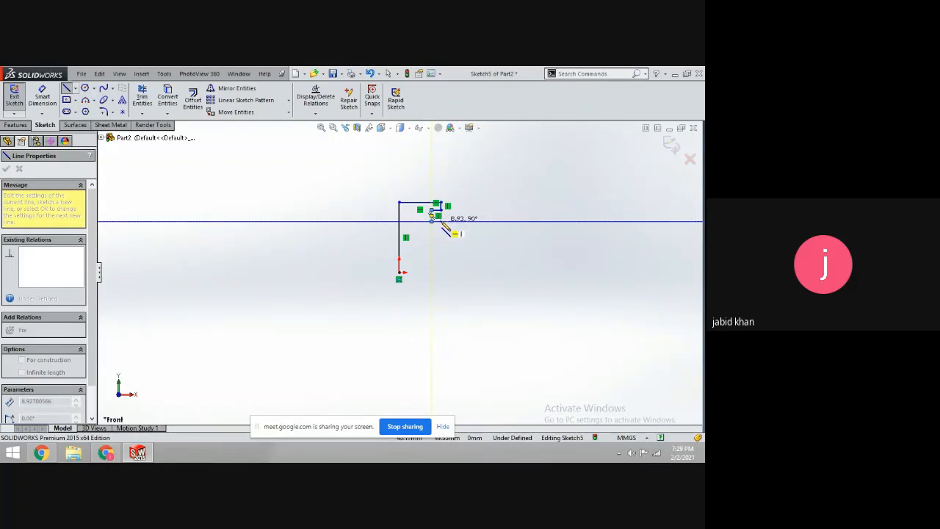
left_click(441, 221)
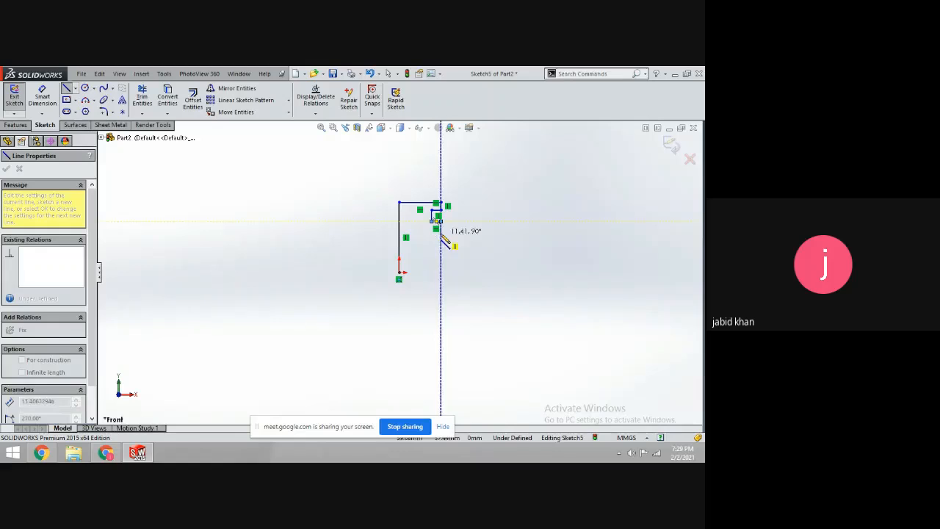
left_click(441, 232)
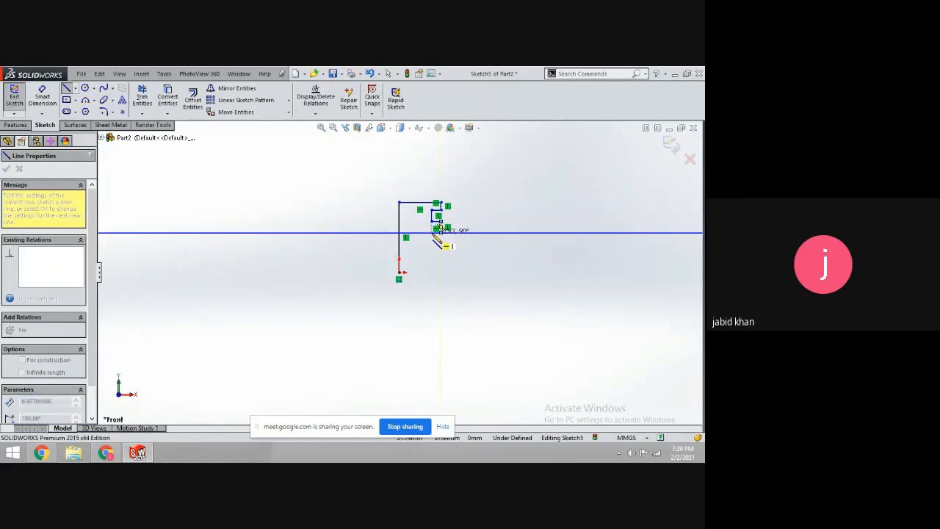
left_click(432, 241)
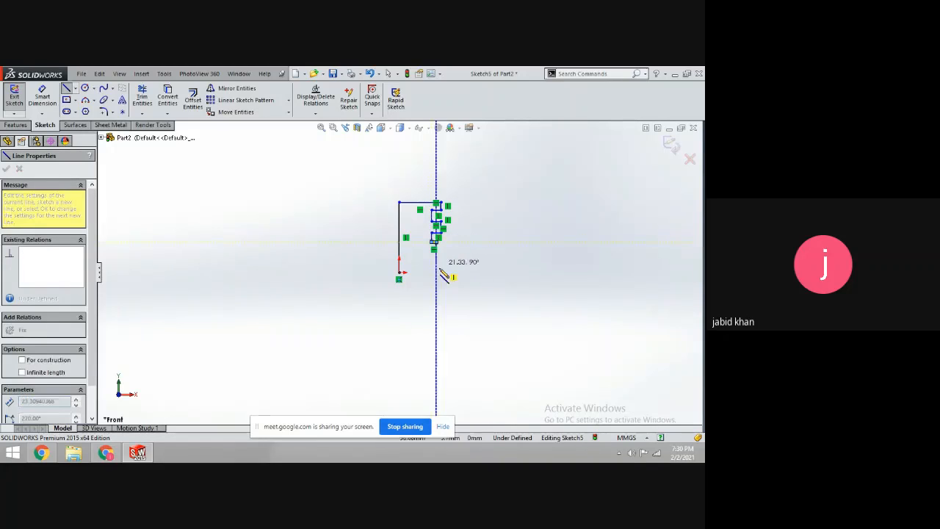
Extend the outer side down to the origin's level, run inward about 16 mm, and draw the vertical inner wall up inside the profile
left_click(436, 273)
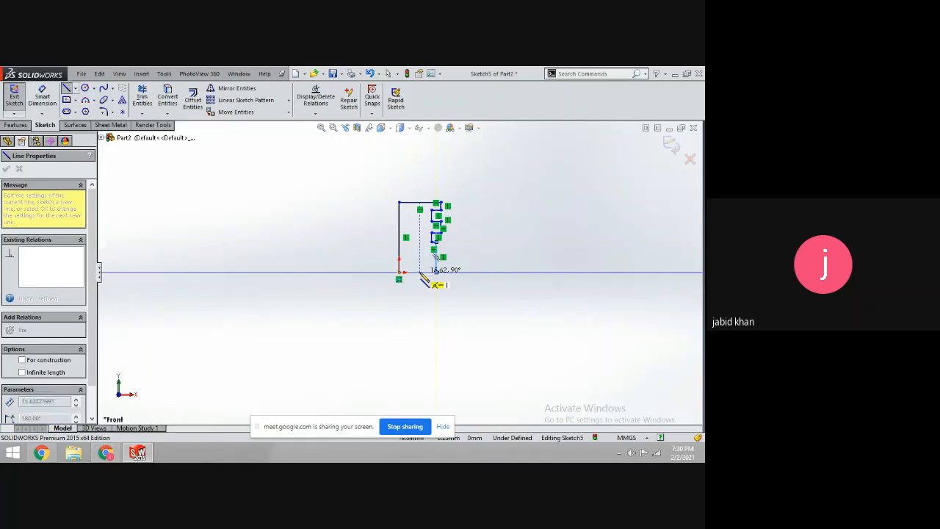
left_click(419, 273)
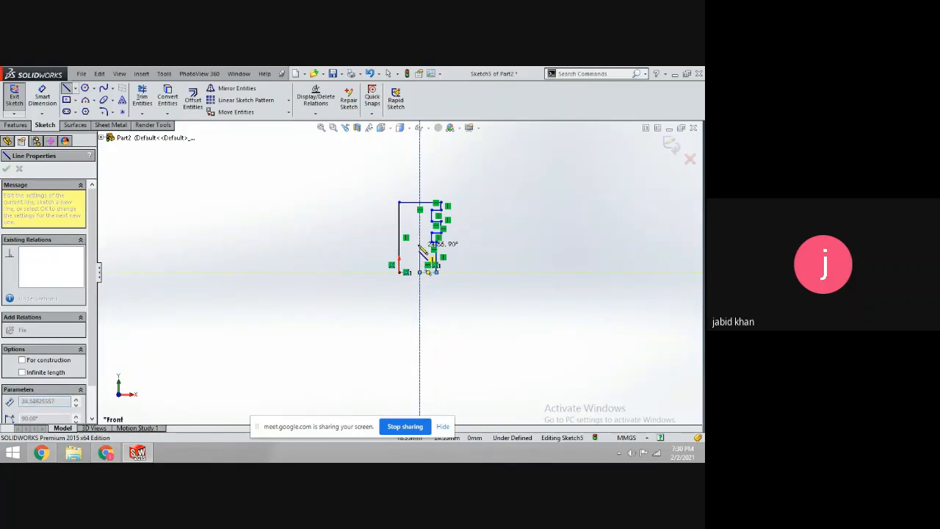
left_click(420, 229)
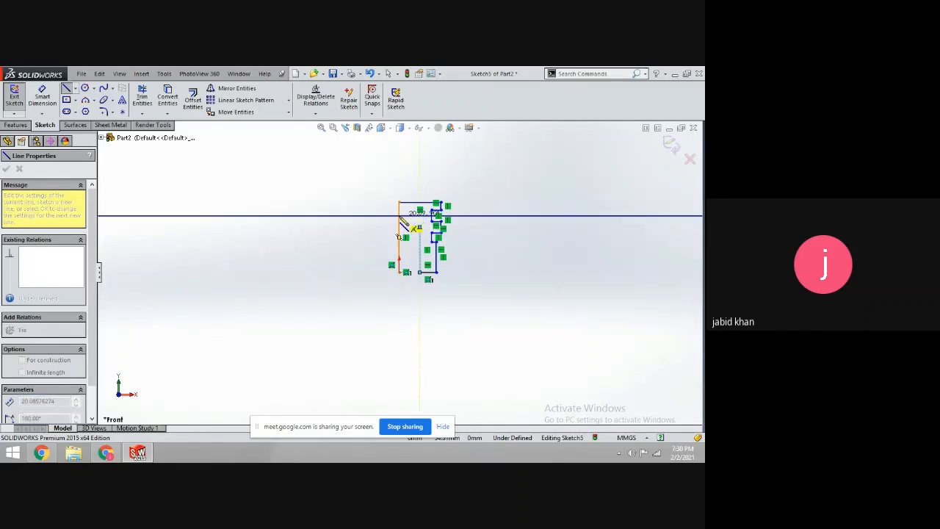
key("Escape")
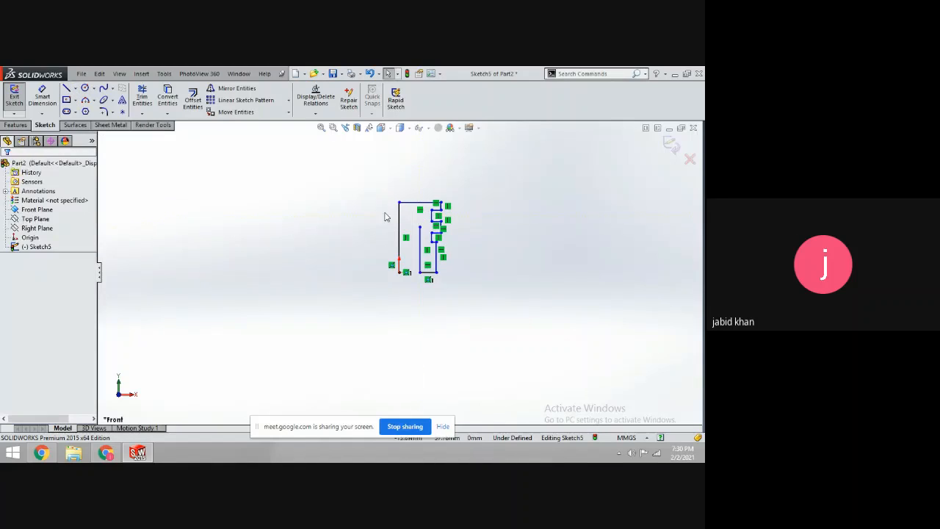
Connect the inner wall's upper end to the long vertical line with a horizontal line, ending the chain with a slanted segment outside the profile
key("l")
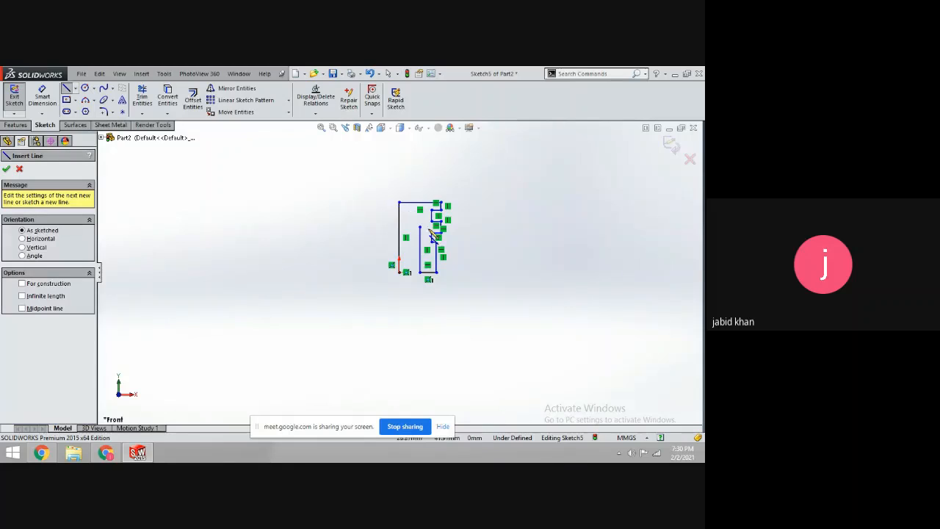
left_click(420, 226)
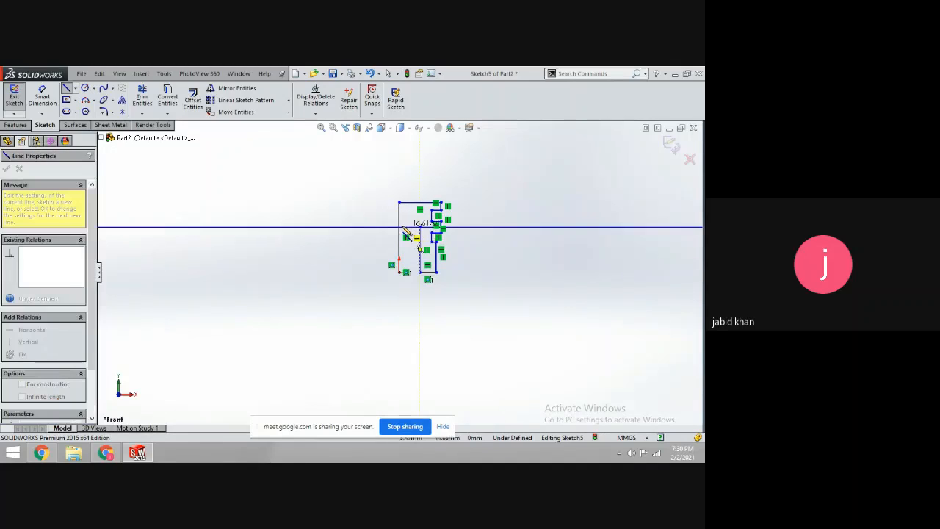
left_click(399, 226)
left_click(339, 206)
key("Escape")
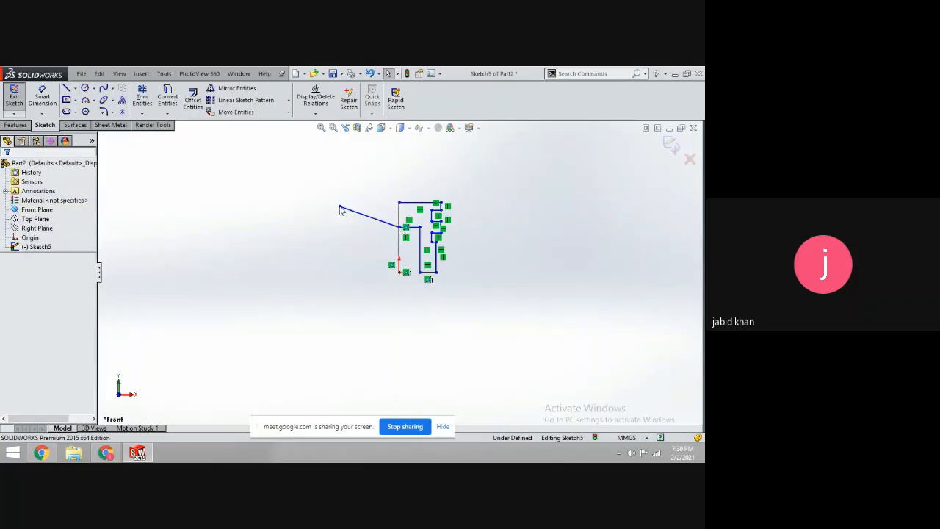
Trim away the long vertical line's part below the horizontal connecting line and the slanted segment outside the profile
left_click(143, 97)
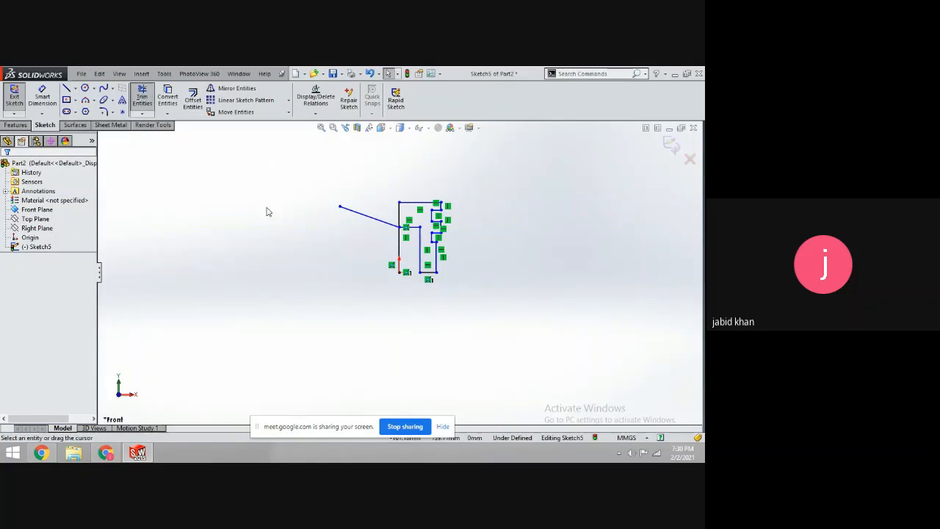
left_click_drag(390, 250, 413, 280)
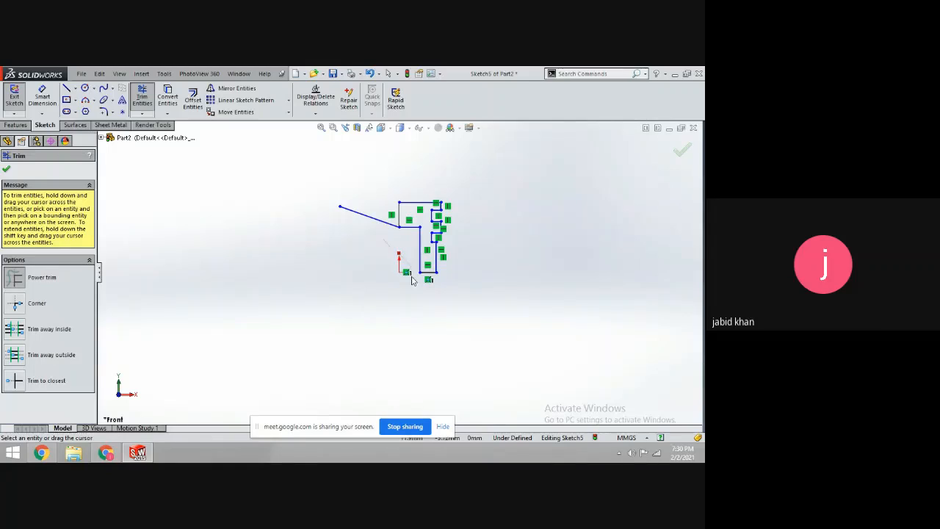
left_click_drag(383, 226, 379, 184)
left_click(7, 169)
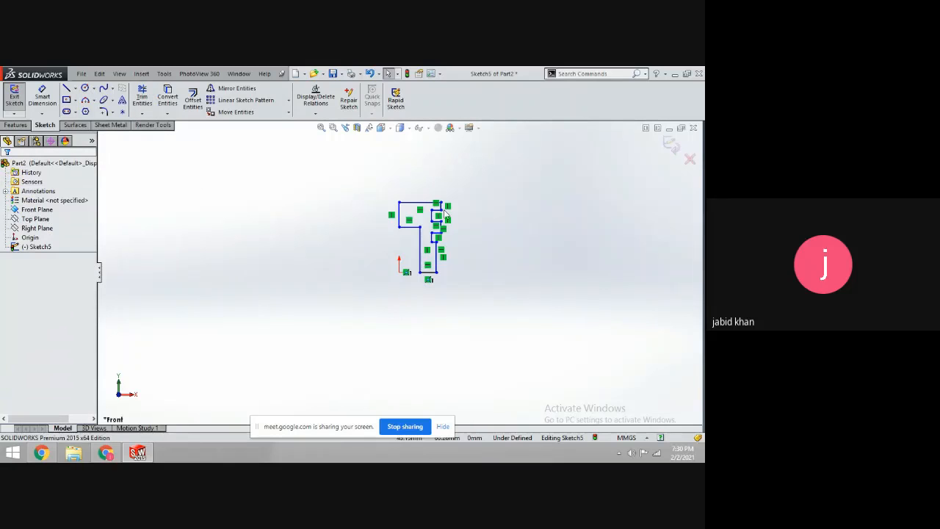
Draw a vertical centerline about 108 mm long up from the origin and finish the sketch
left_click(75, 88)
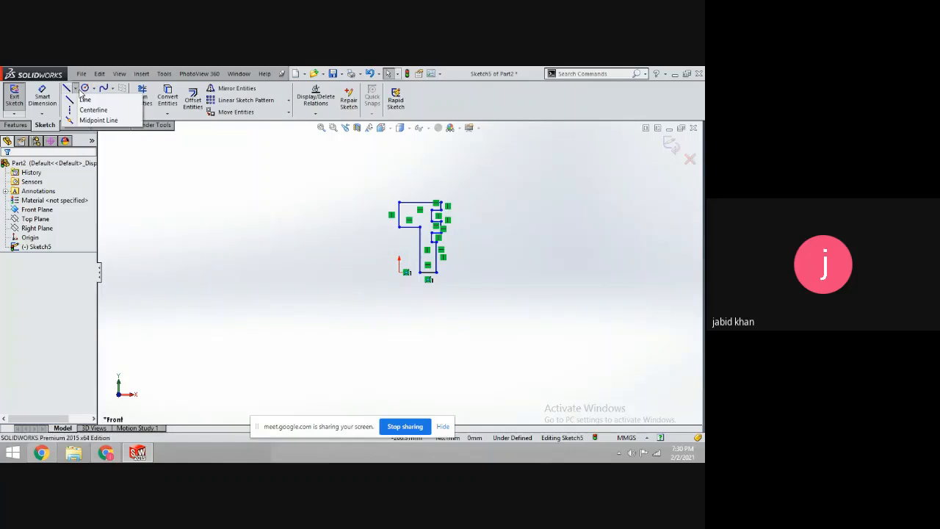
left_click(89, 111)
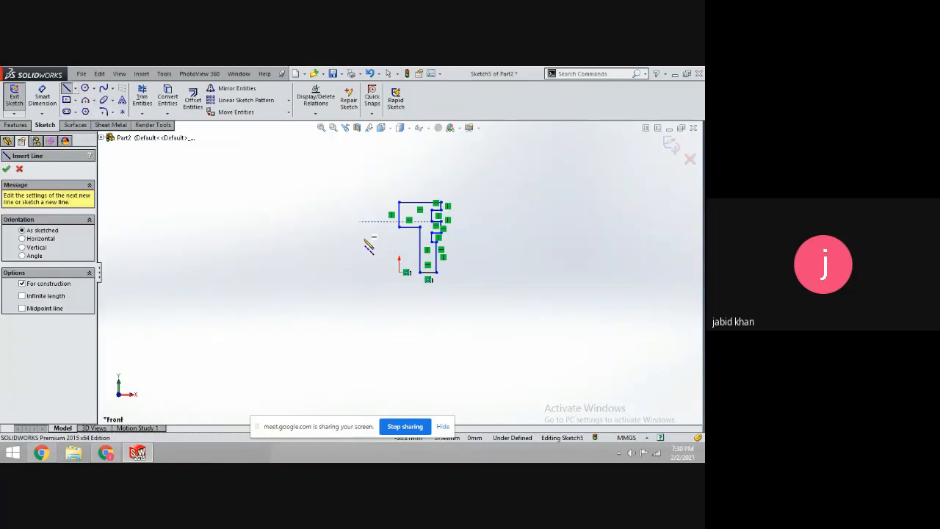
left_click(400, 272)
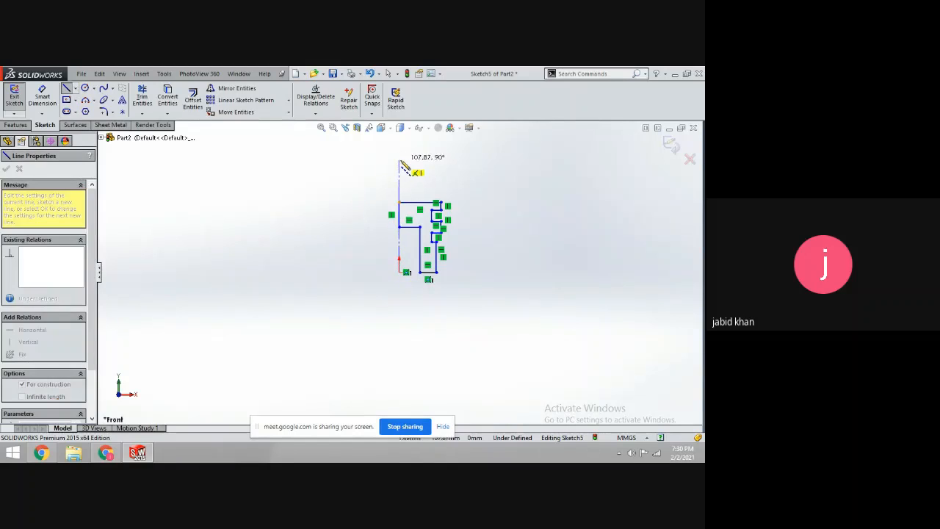
left_click(399, 159)
key("Escape")
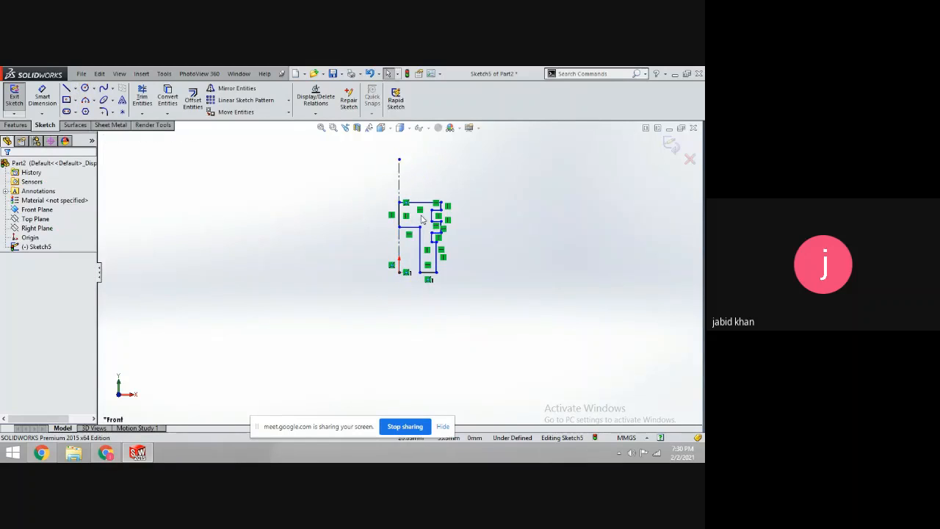
left_click(672, 145)
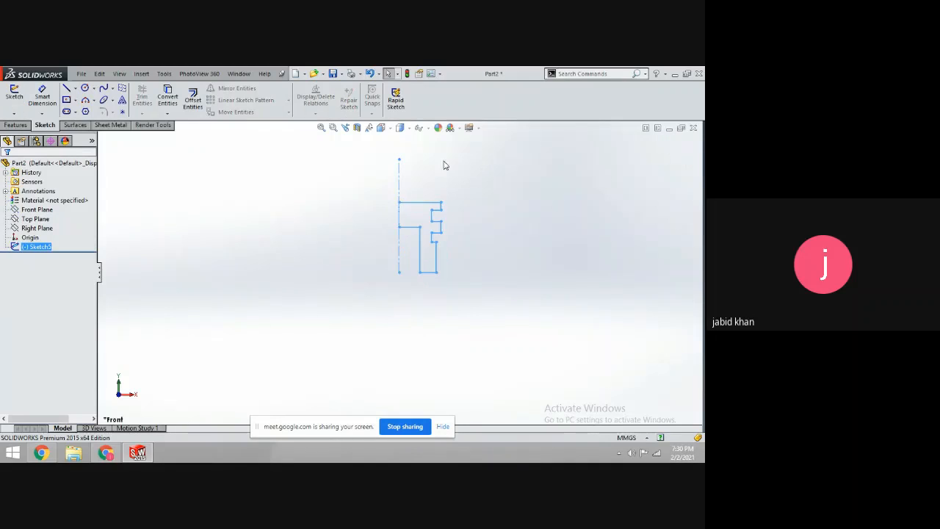
Extrude the closed grooved profile from its sketch plane as a blind boss with a depth of 100 mm
left_click(391, 130)
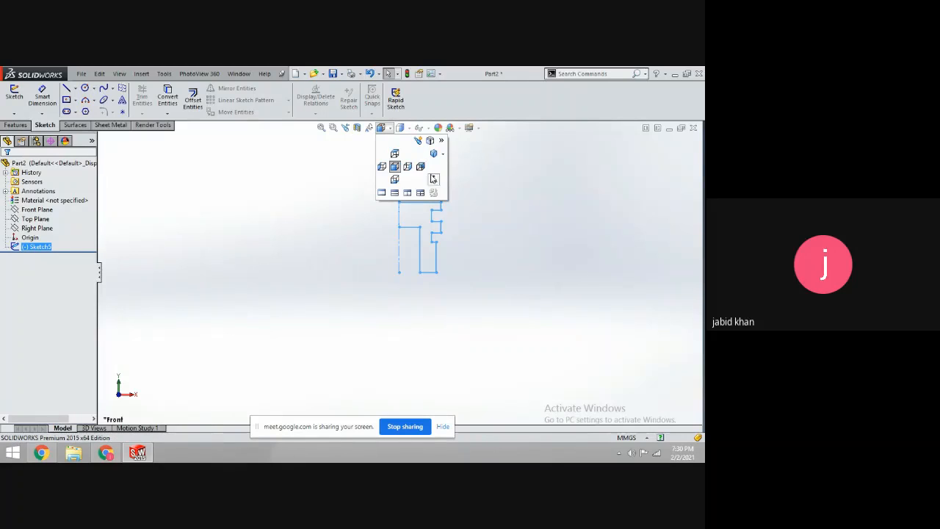
left_click(434, 155)
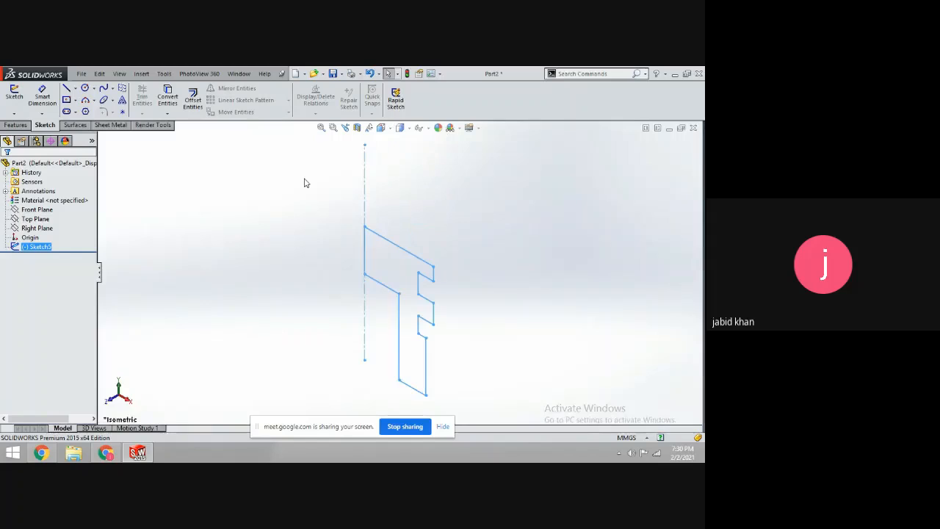
left_click(250, 164)
left_click(15, 125)
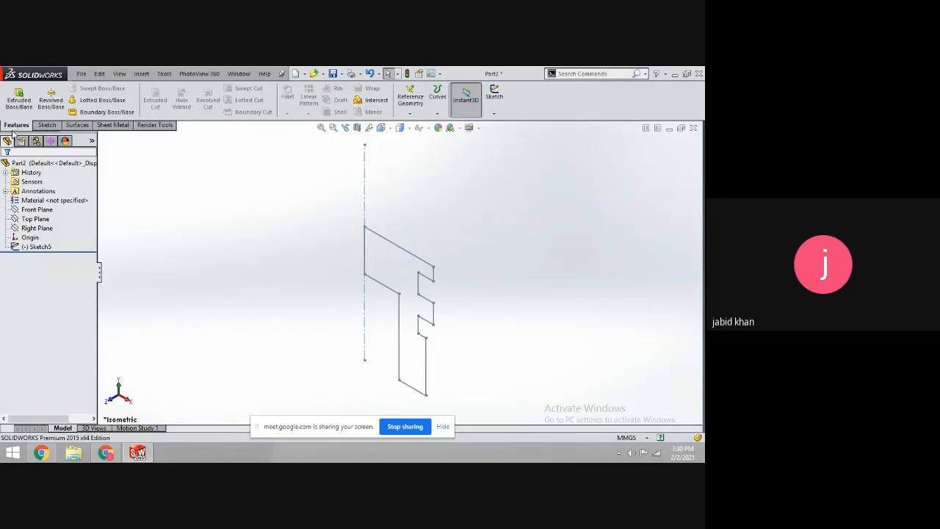
left_click(18, 103)
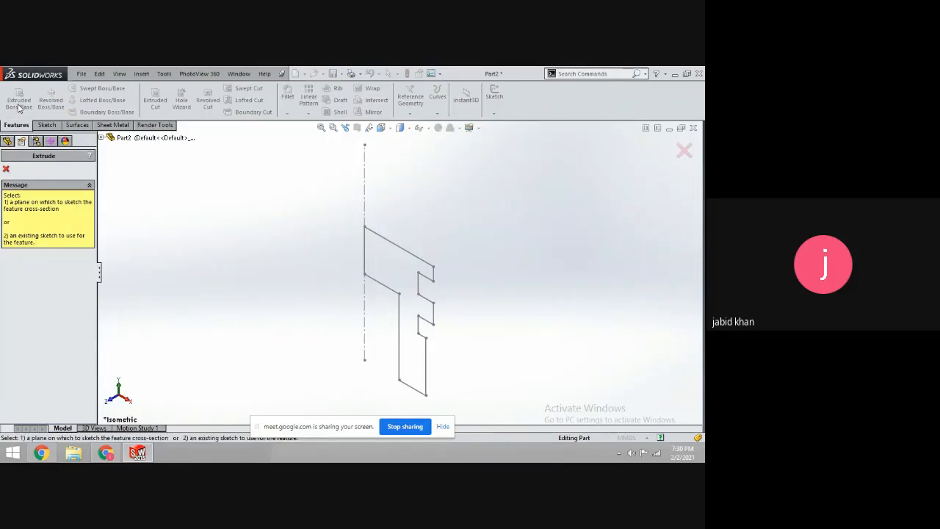
left_click(382, 238)
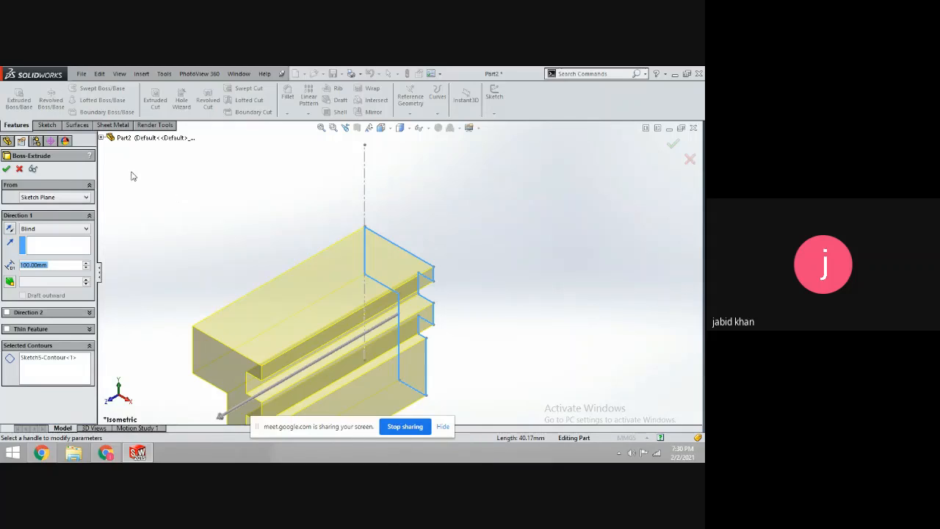
left_click(6, 169)
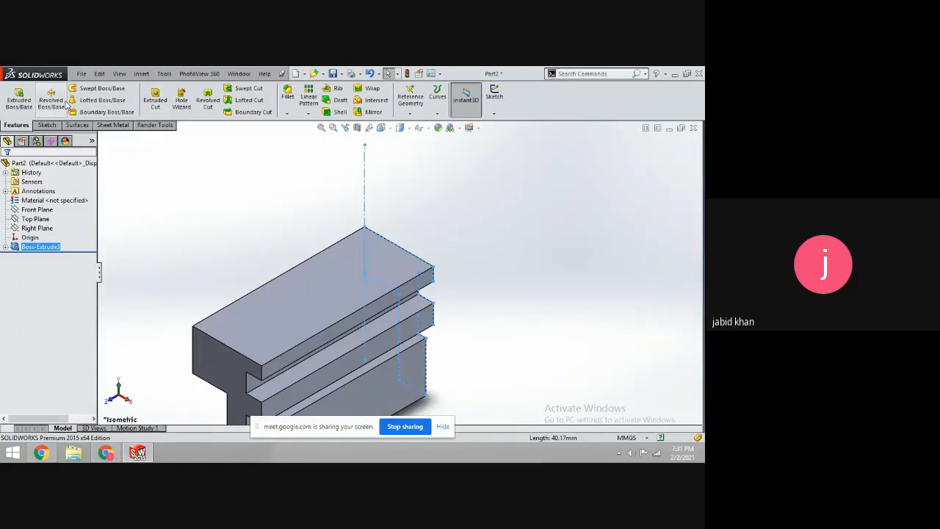
Undo the boss extrusion so that only the grooved profile sketch with its centerline remains
left_click(46, 111)
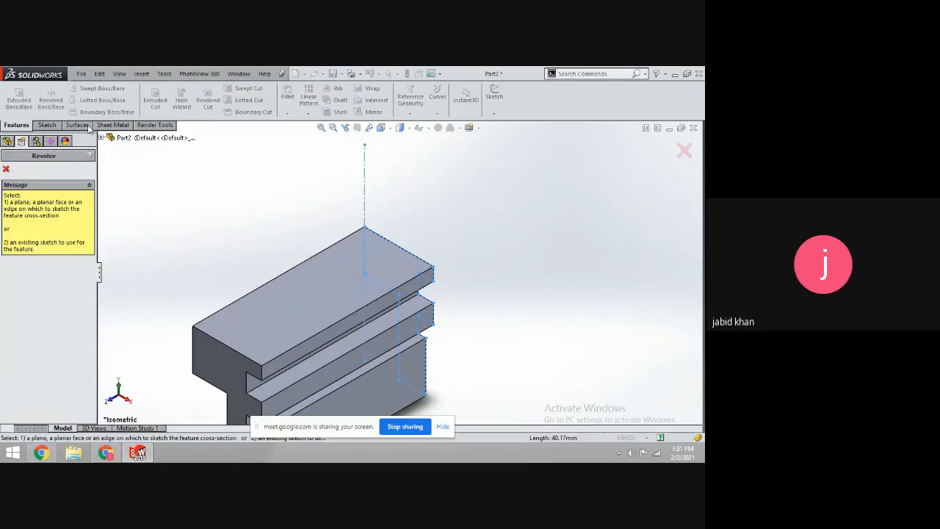
key("Escape")
key("ctrl+z")
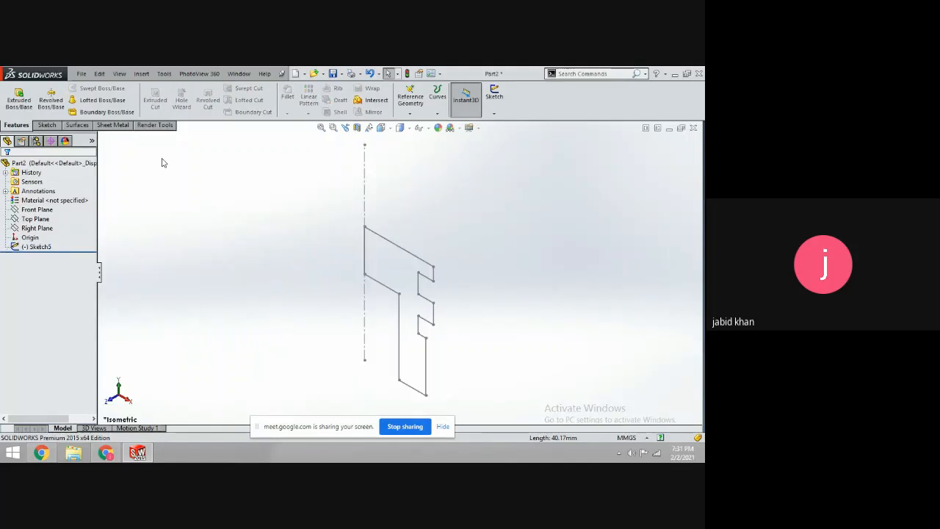
Revolve the grooved profile about the vertical centerline as a blind revolved boss with an angle of 270 degrees
left_click(61, 103)
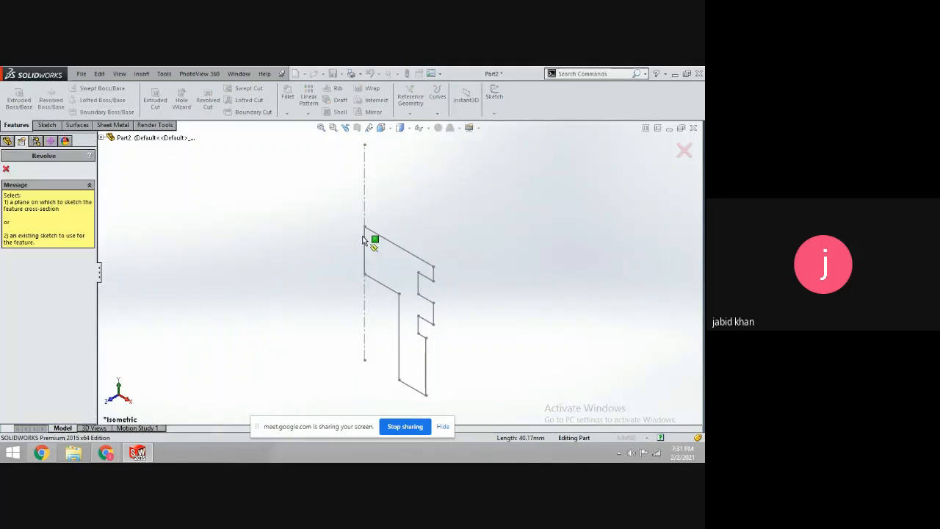
left_click(399, 247)
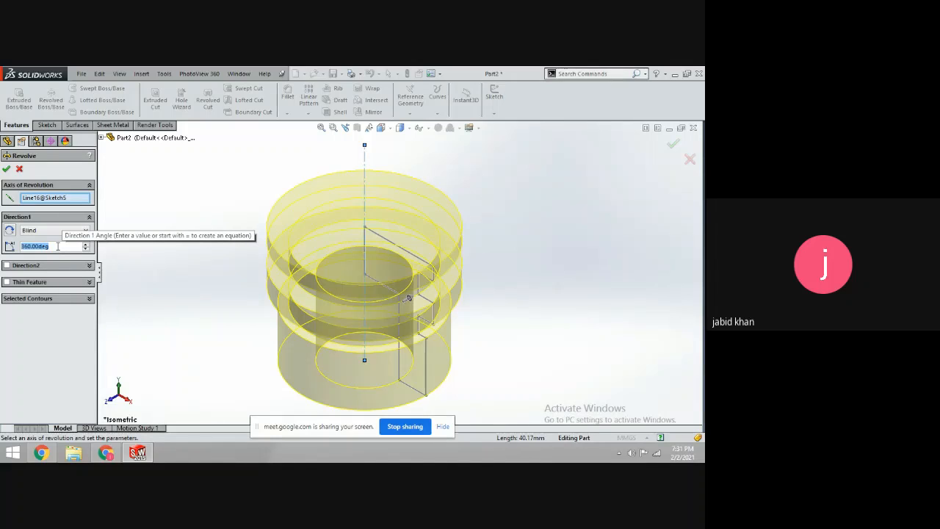
type("270")
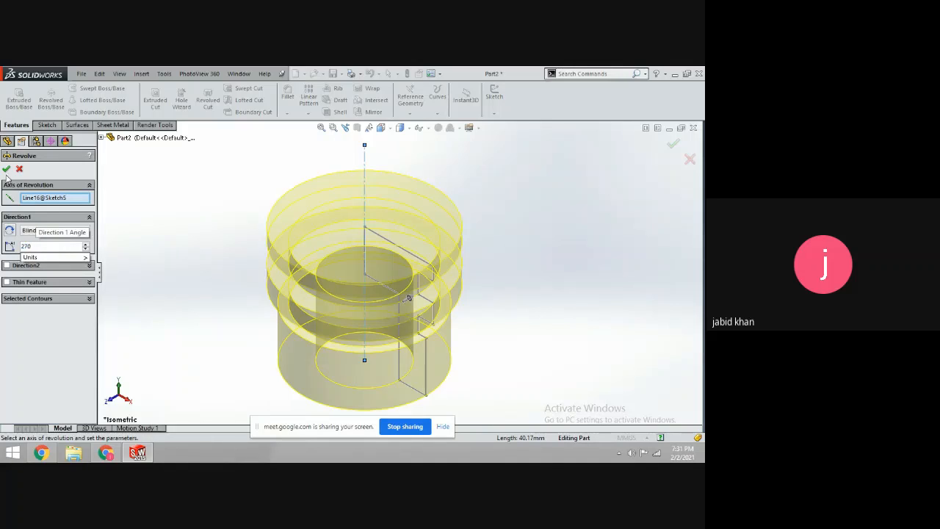
key("Return")
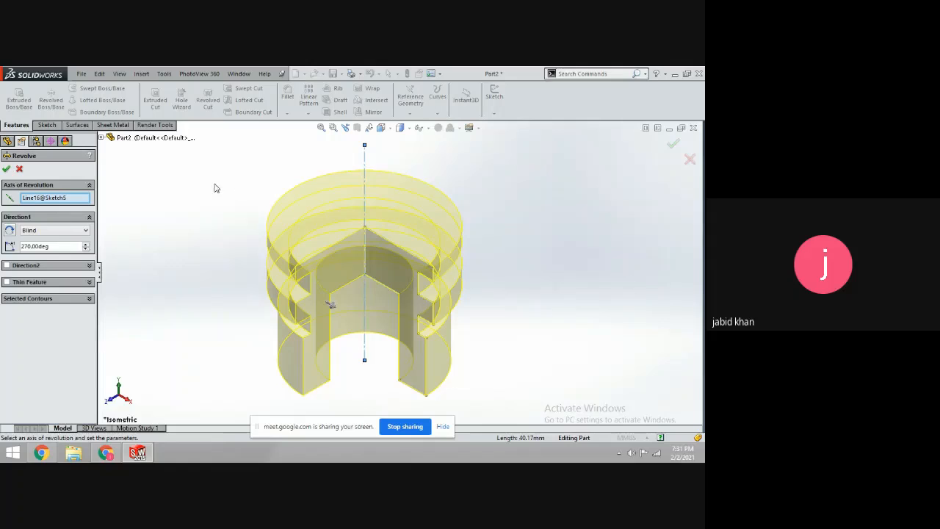
left_click(7, 169)
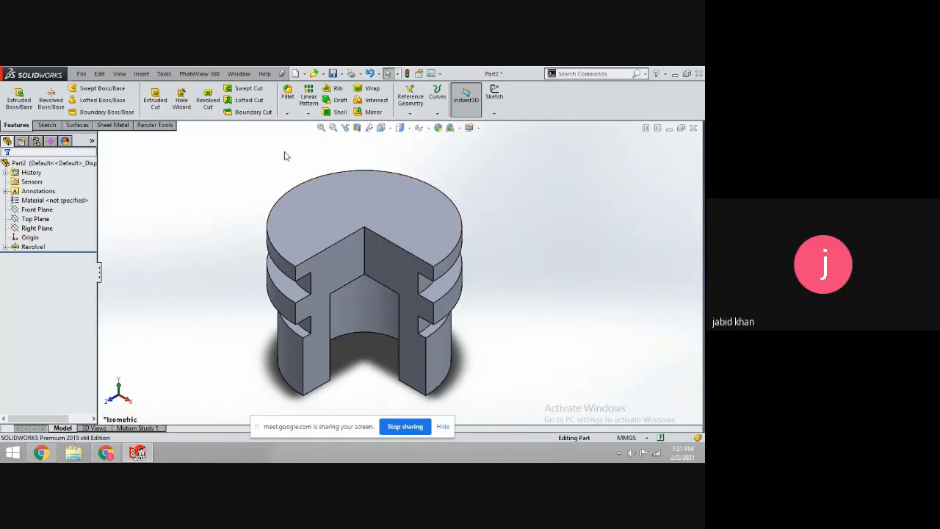
Edit the revolved boss and set its direction 1 angle to 180 degrees
left_click(33, 247)
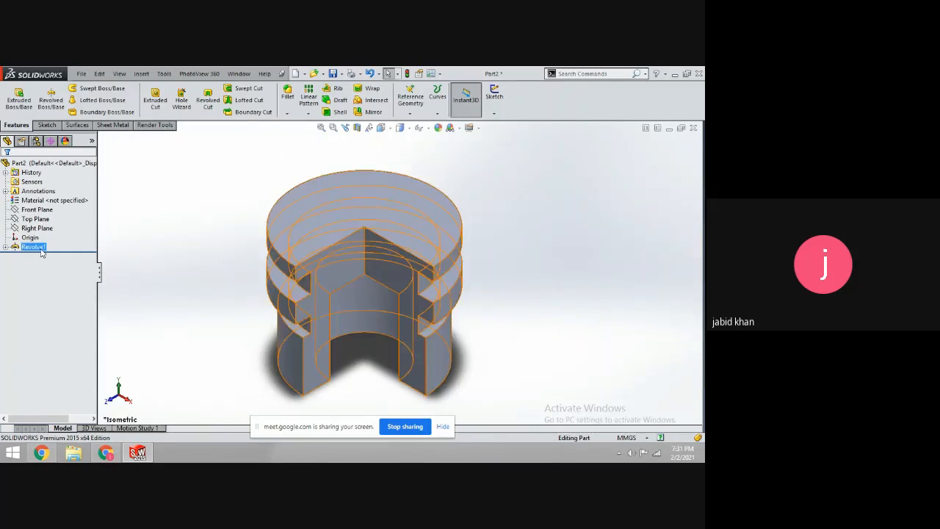
right_click(42, 251)
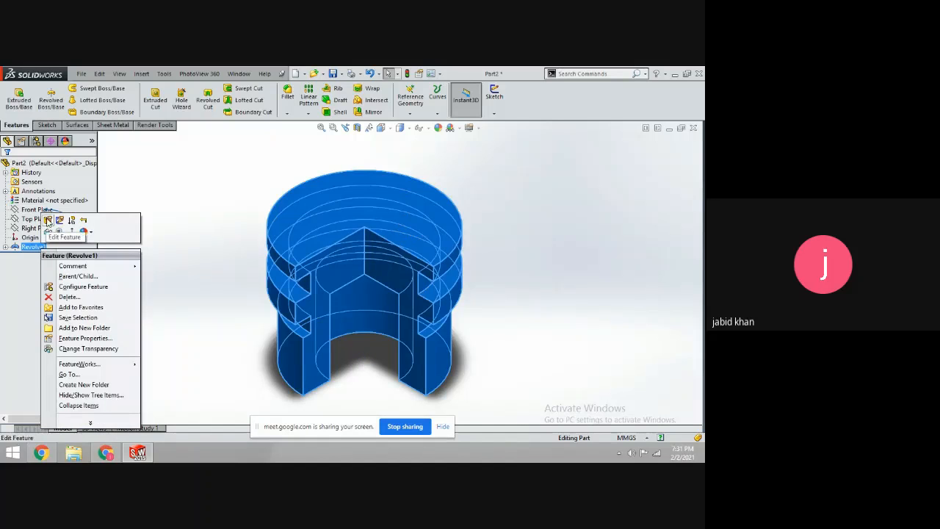
left_click(48, 221)
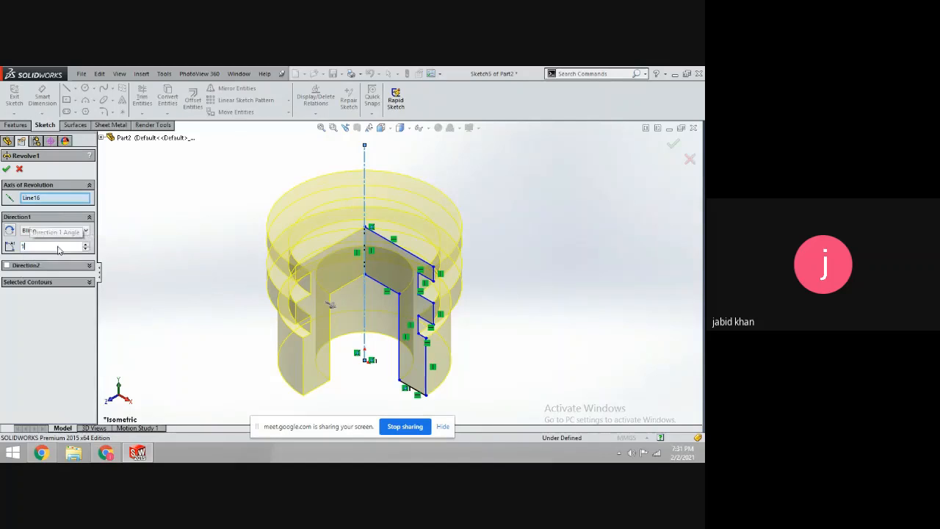
type("180")
key("Return")
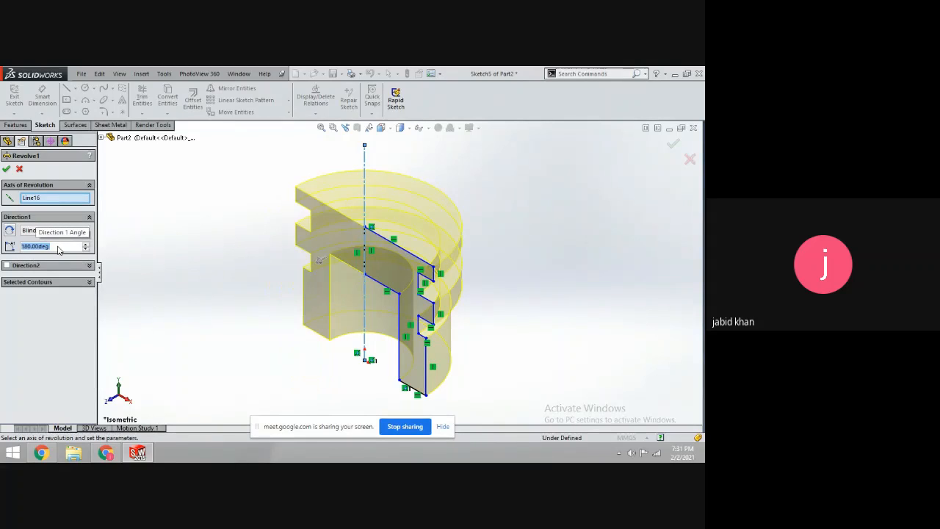
left_click(6, 169)
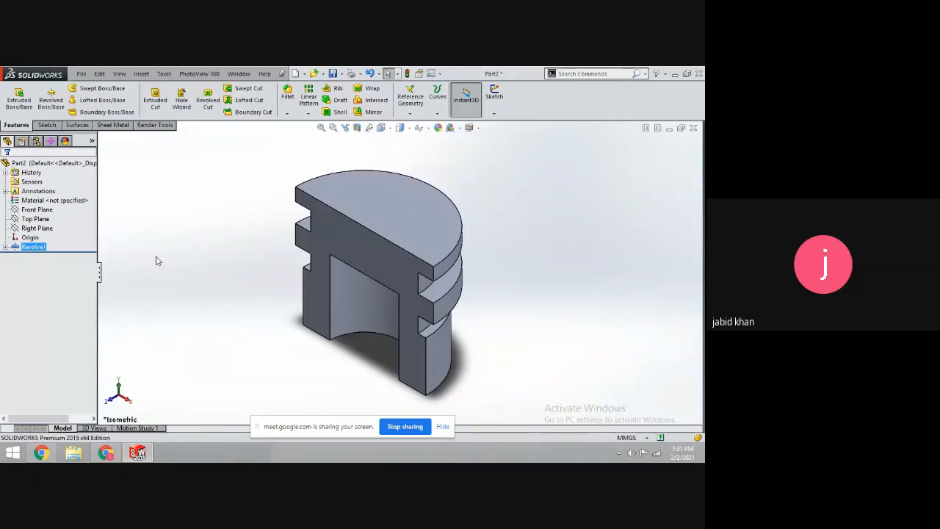
Edit the revolved boss again and set its direction 1 angle to 360 degrees for a full revolution
left_click(128, 227)
left_click(35, 247)
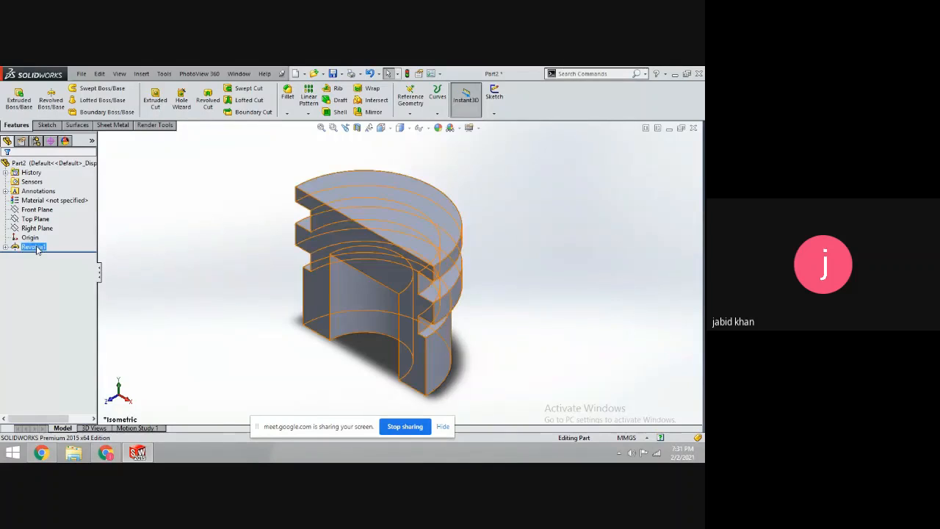
right_click(37, 248)
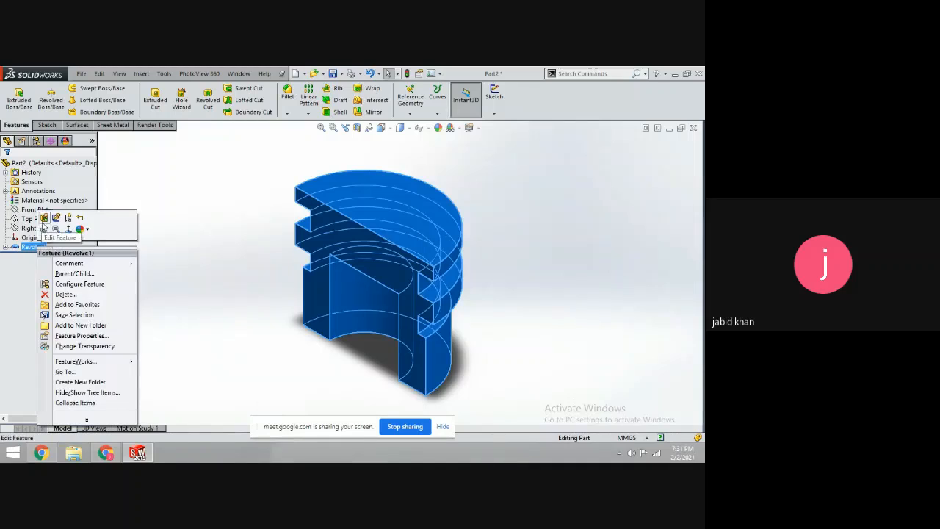
left_click(44, 219)
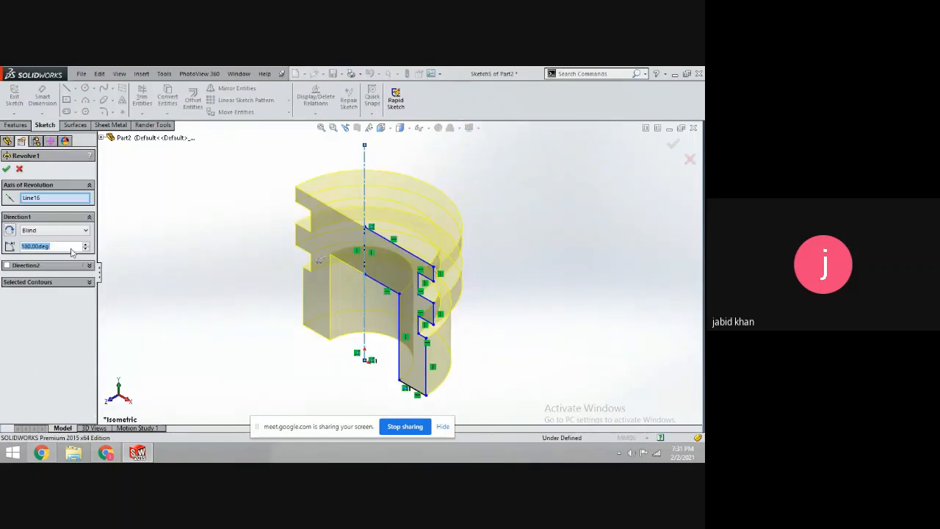
type("360")
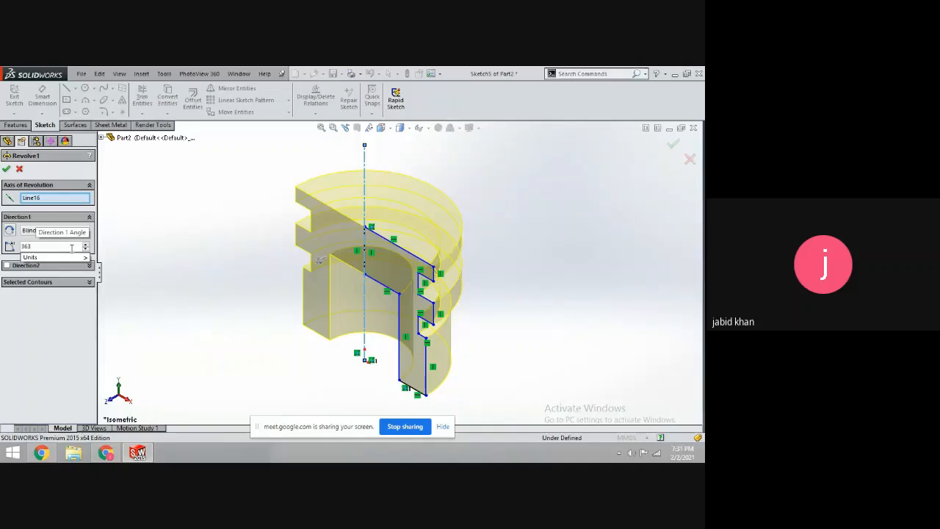
key("BackSpace")
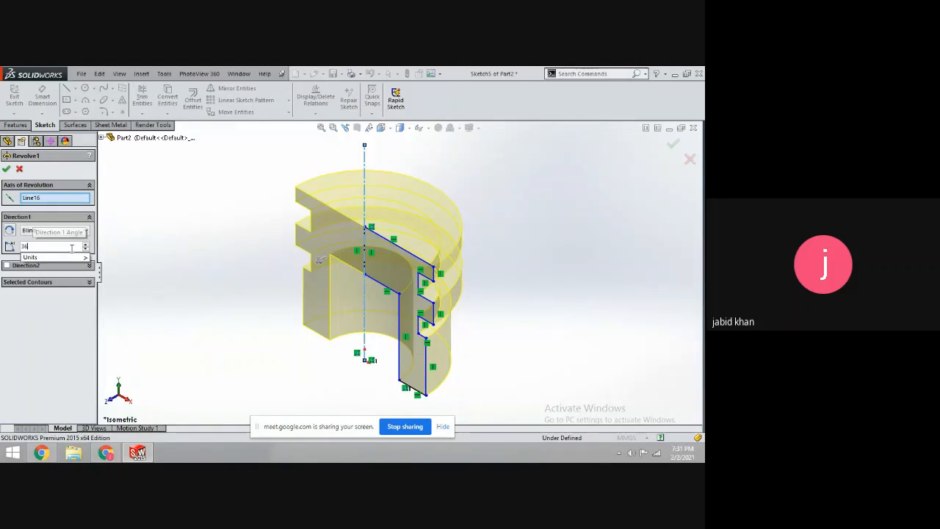
type("0")
key("Return")
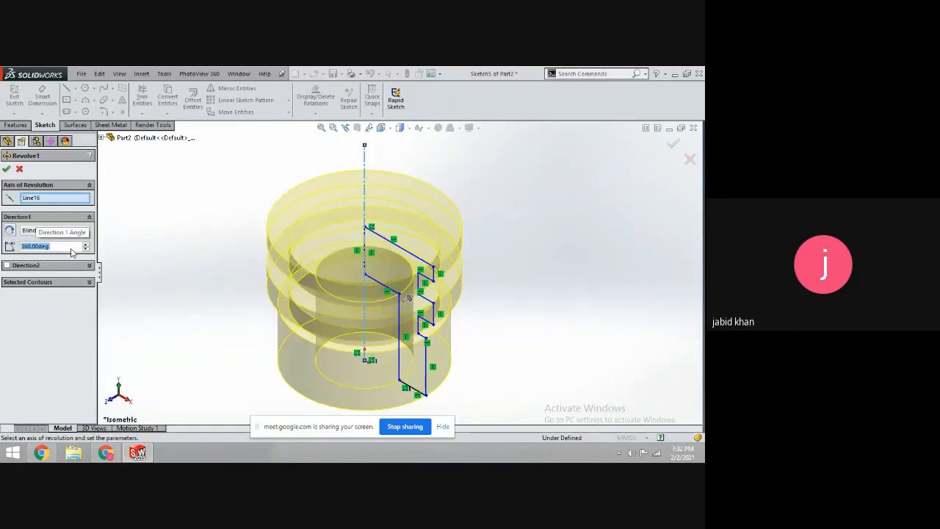
left_click(6, 168)
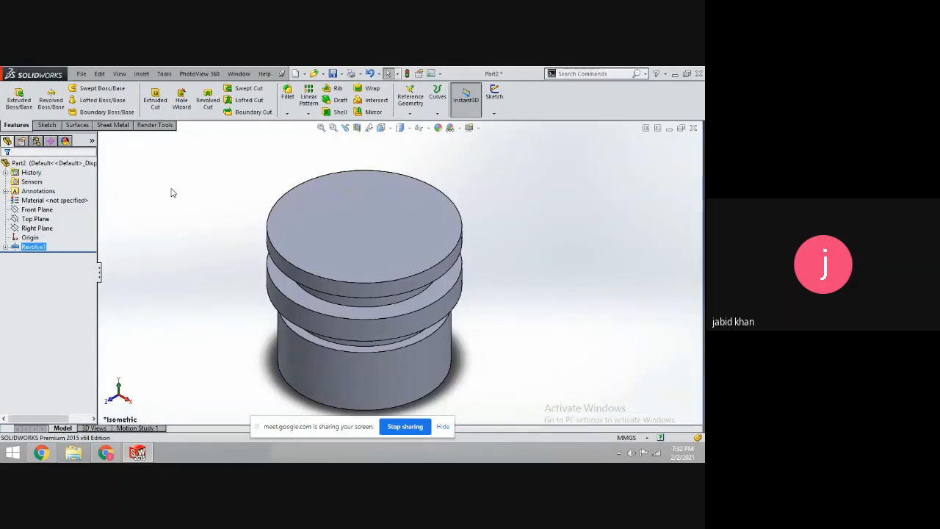
Examine the revolved part in the front, bottom, left and top standard views, ending in the isometric view
left_click(391, 129)
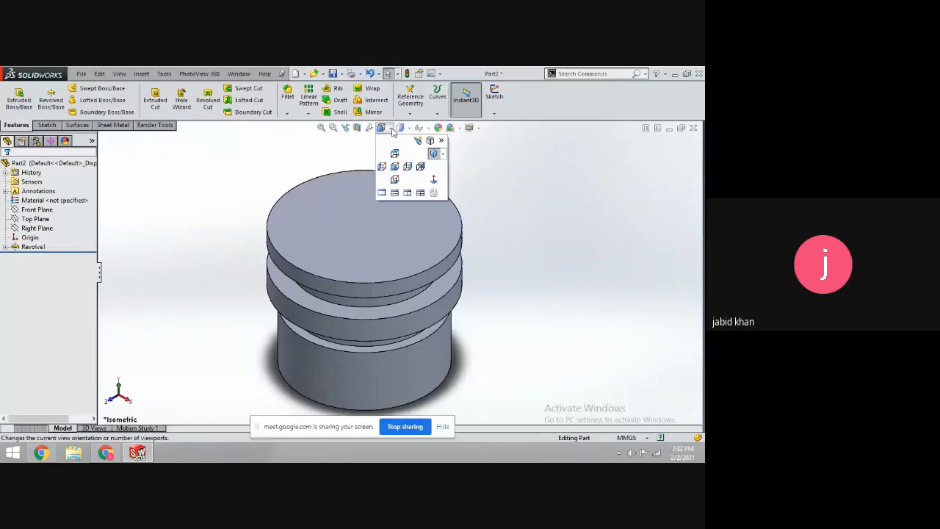
left_click(395, 167)
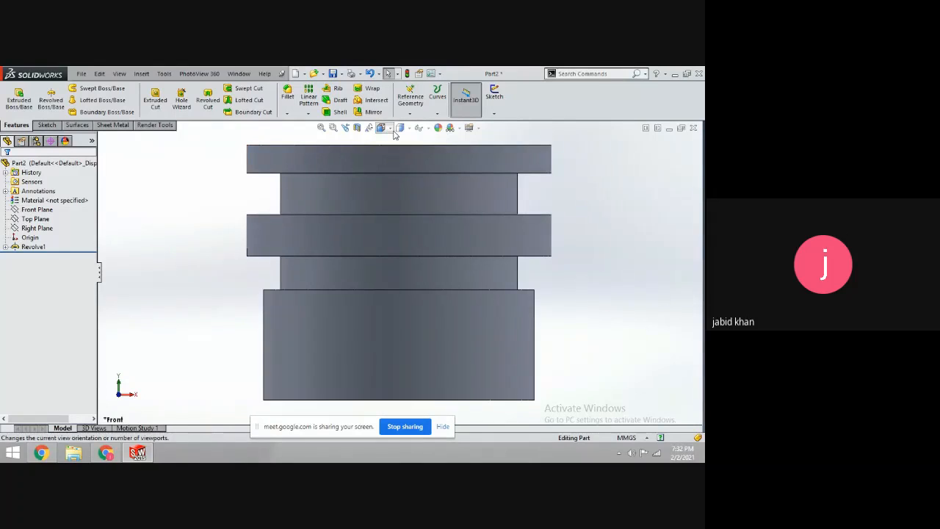
left_click(392, 130)
left_click(394, 182)
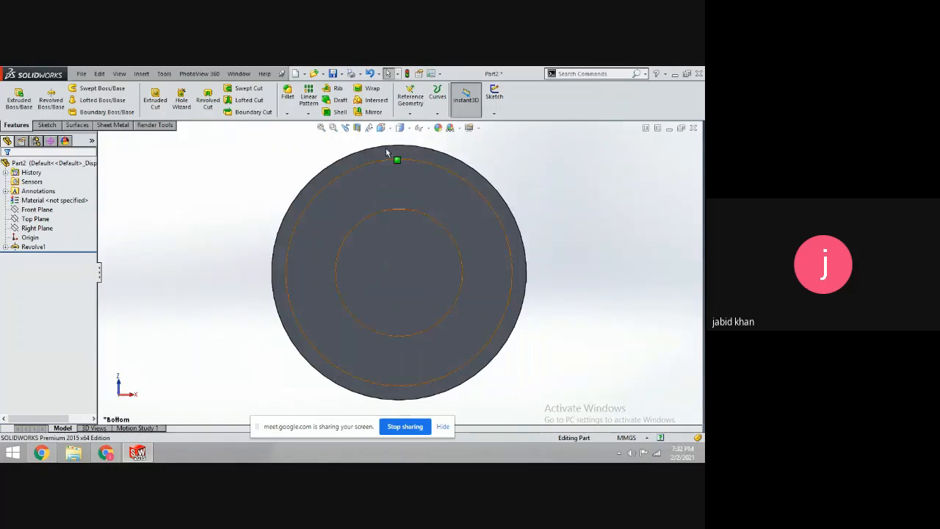
left_click(398, 131)
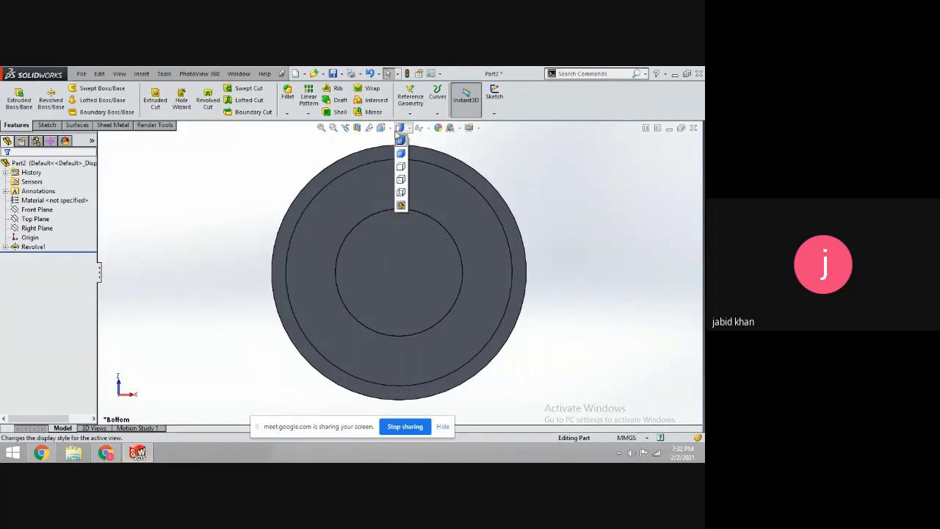
left_click(395, 131)
left_click(392, 130)
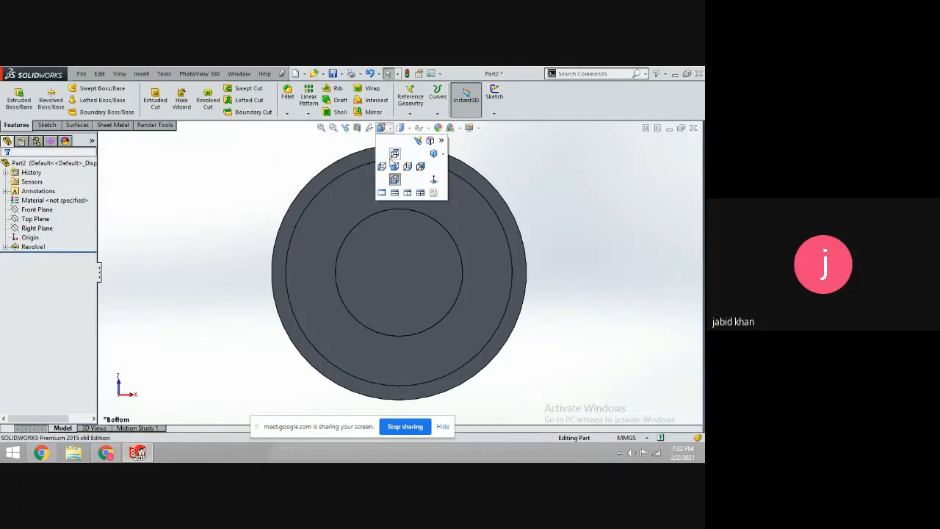
left_click(381, 166)
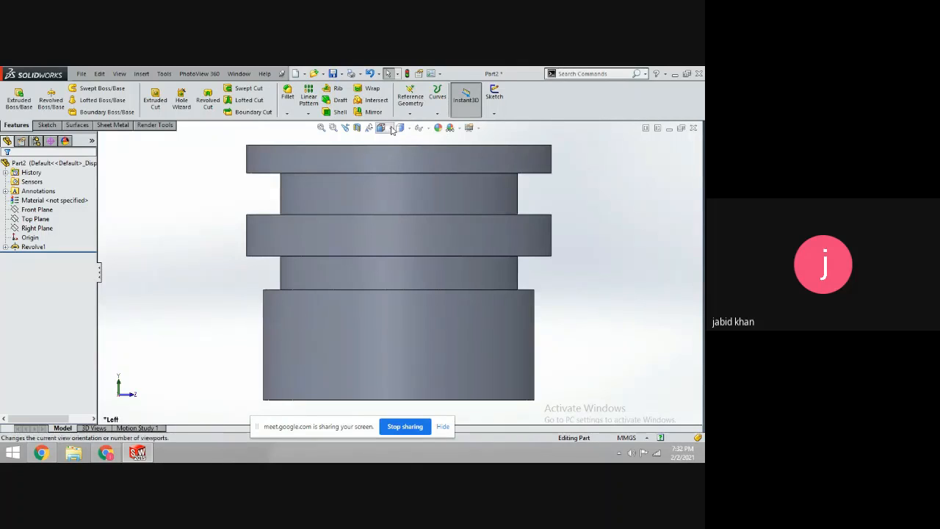
left_click(390, 129)
left_click(394, 153)
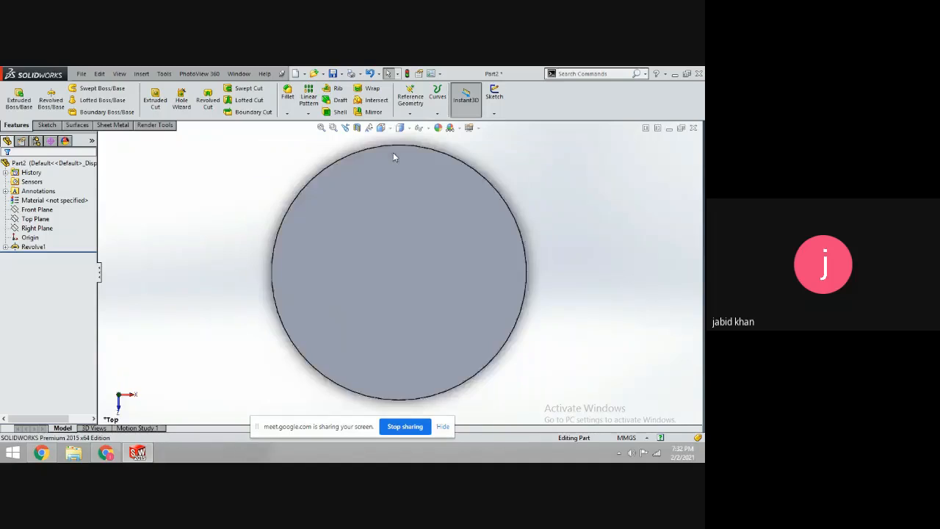
left_click(391, 129)
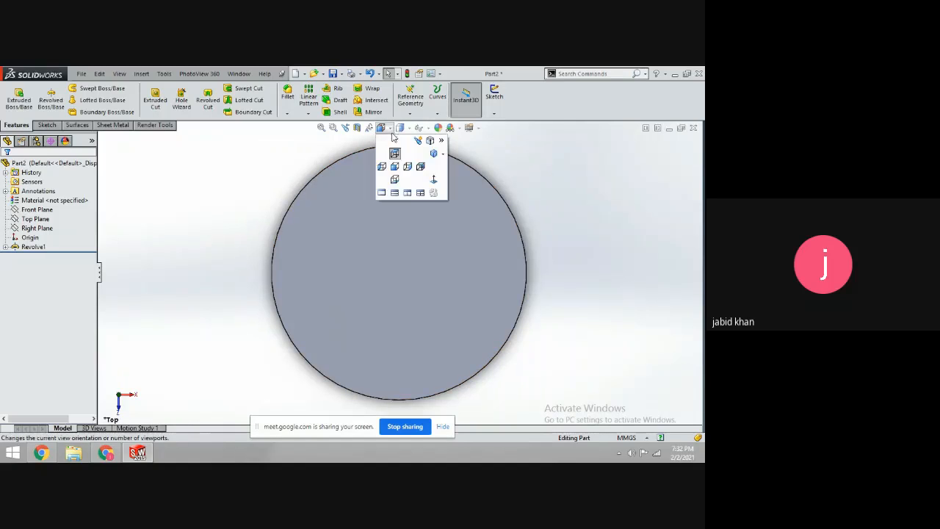
left_click(433, 158)
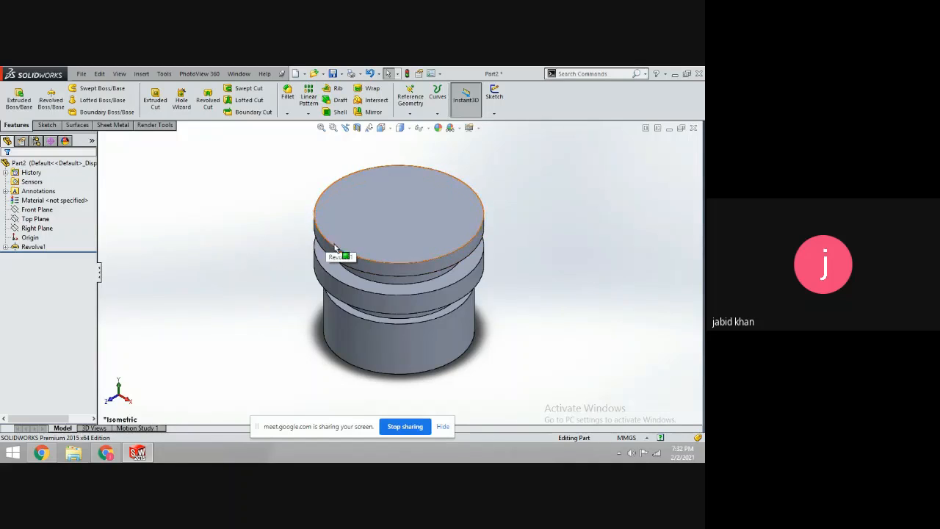
Fillet the outer edge of the part's circular top face with a symmetric radius of 3 mm
left_click(287, 102)
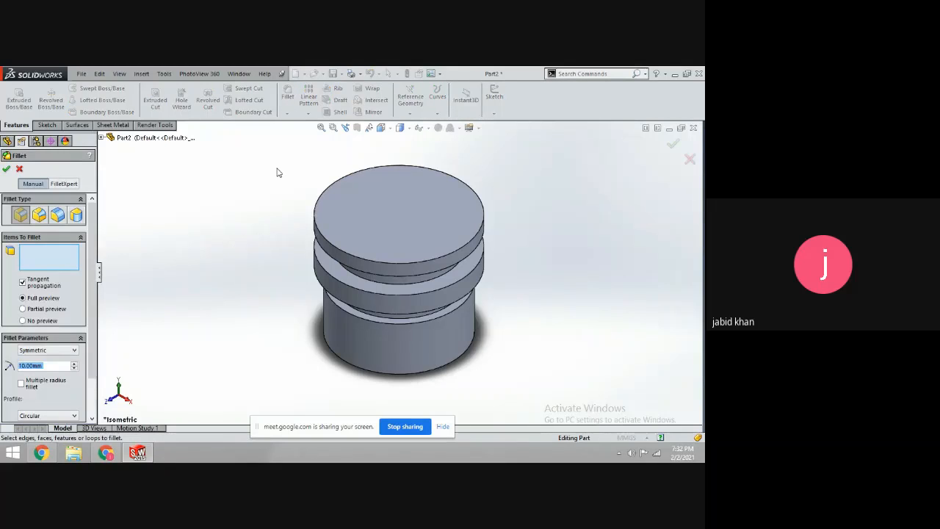
left_click(326, 245)
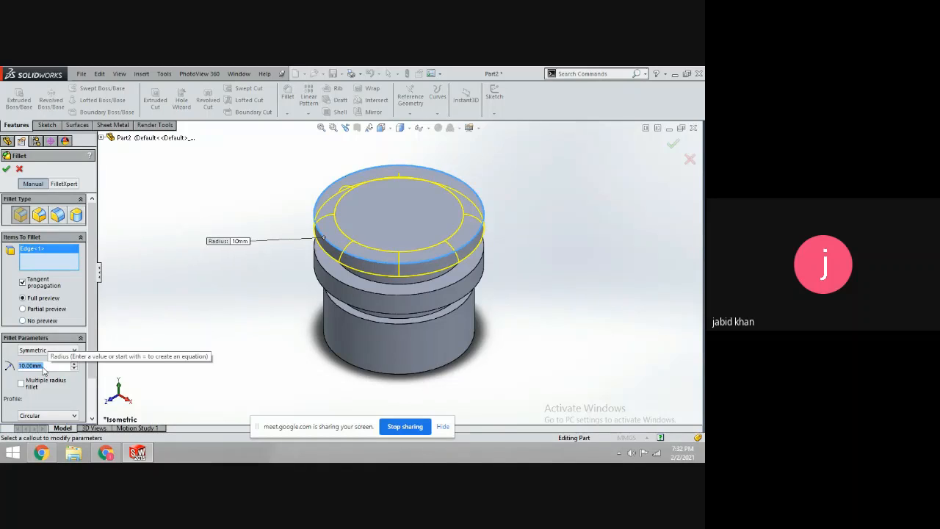
type("3")
key("Return")
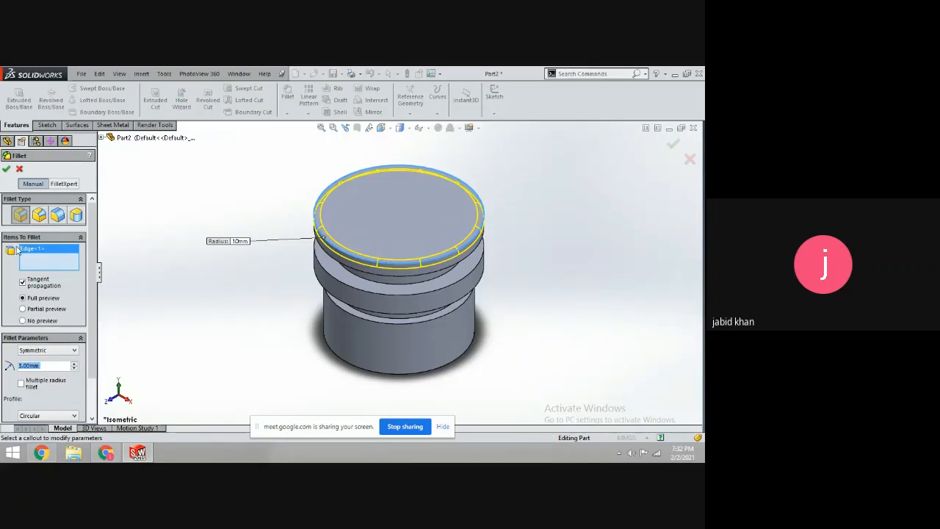
left_click(7, 170)
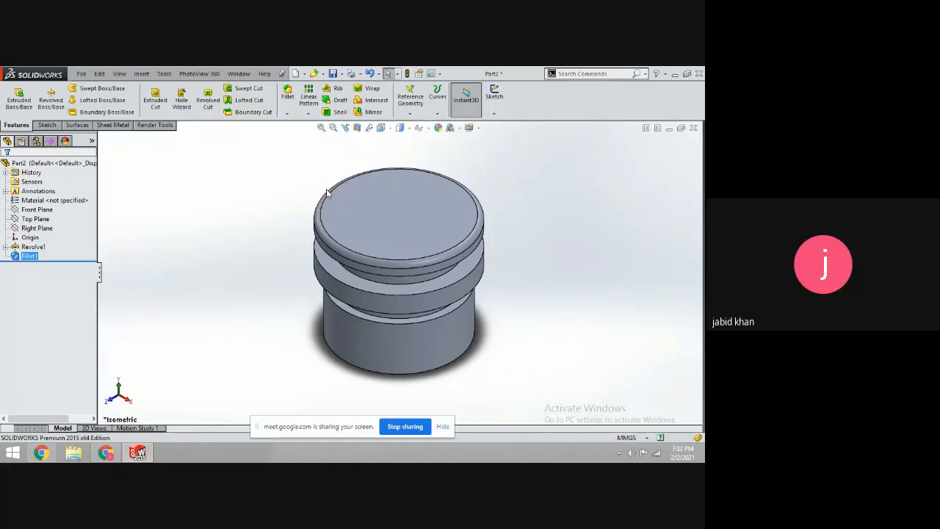
Fillet the upper and lower outer edges of the middle ring and the part's bottom outer edge with a symmetric 3 mm radius
left_click(288, 97)
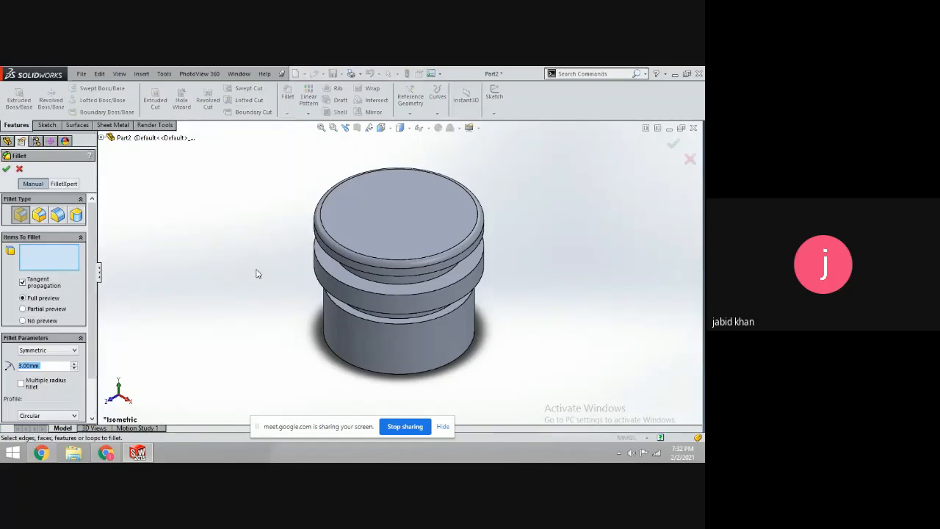
left_click(338, 284)
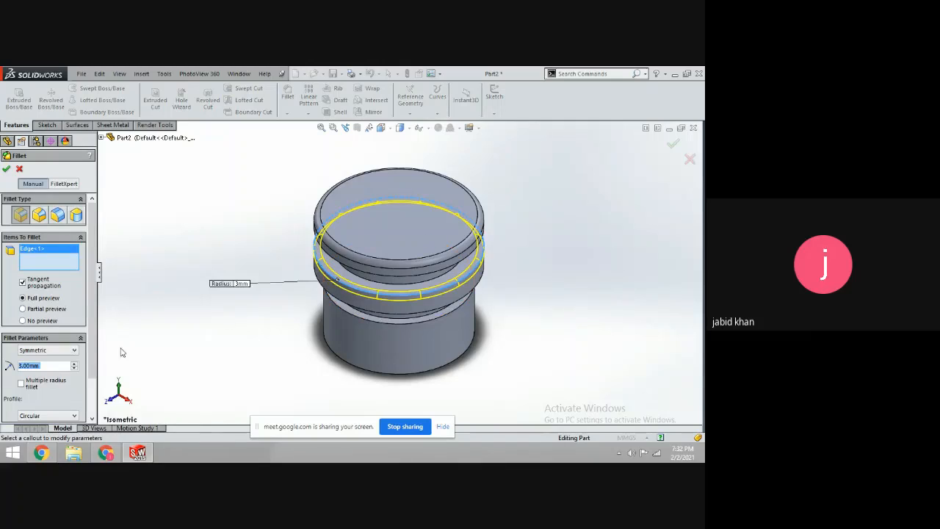
left_click(329, 296)
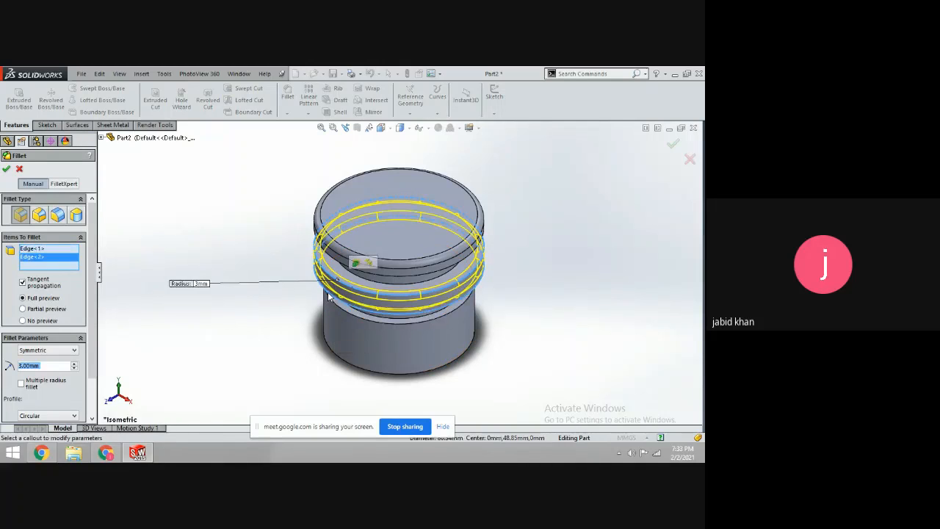
left_click(354, 368)
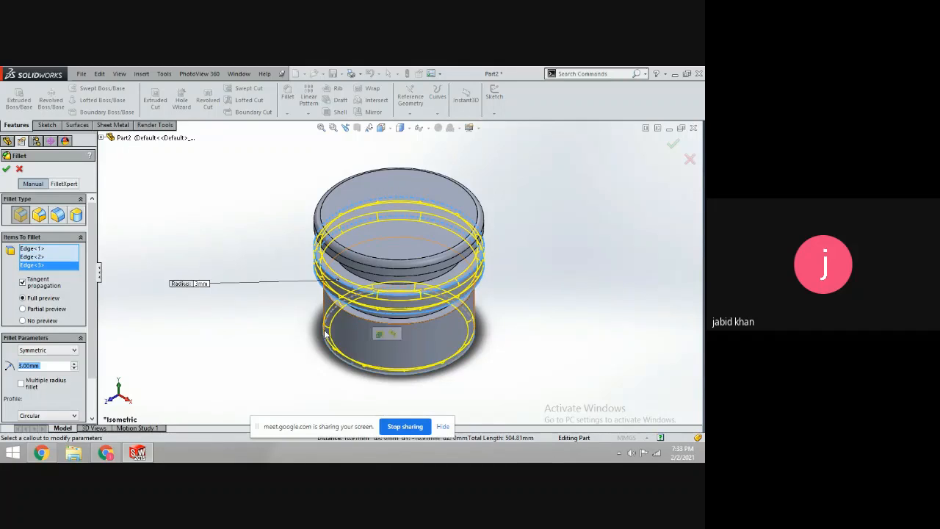
left_click(6, 170)
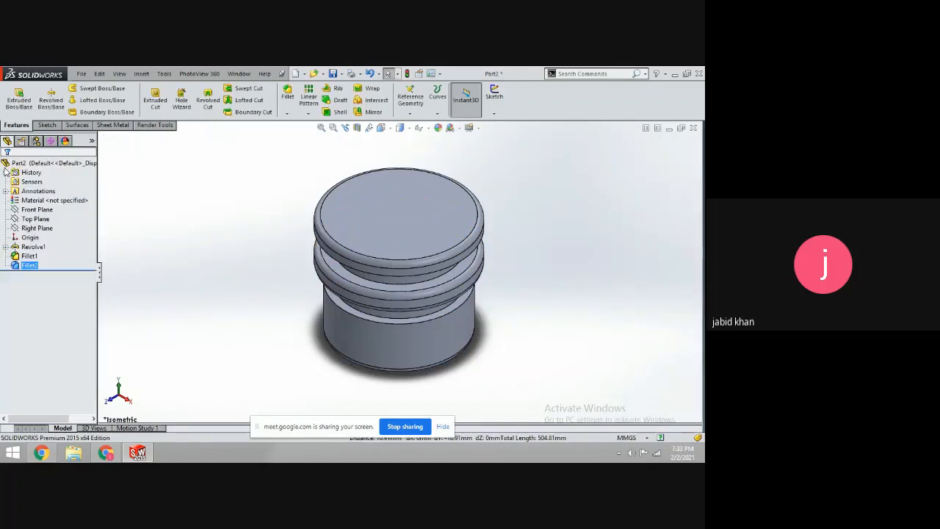
left_click(393, 133)
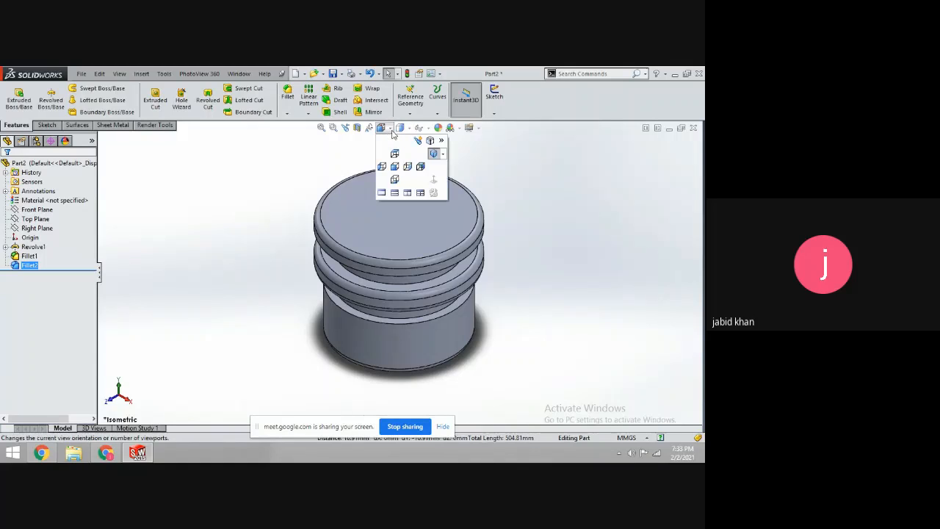
left_click(420, 128)
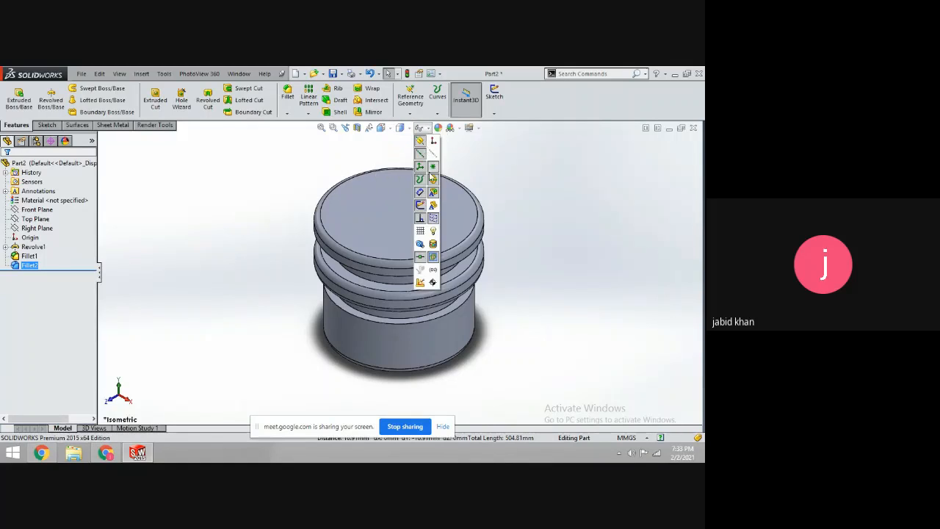
left_click(538, 158)
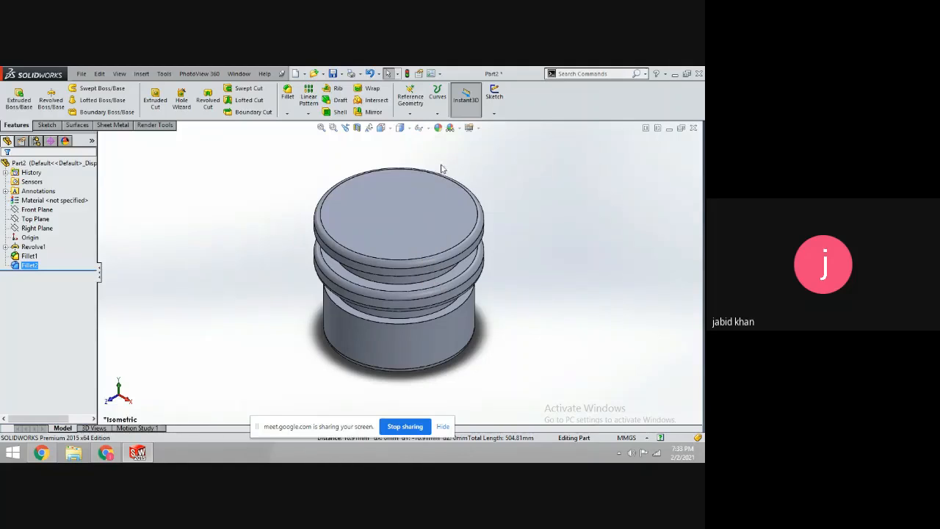
left_click(391, 133)
left_click(287, 156)
left_click(178, 266)
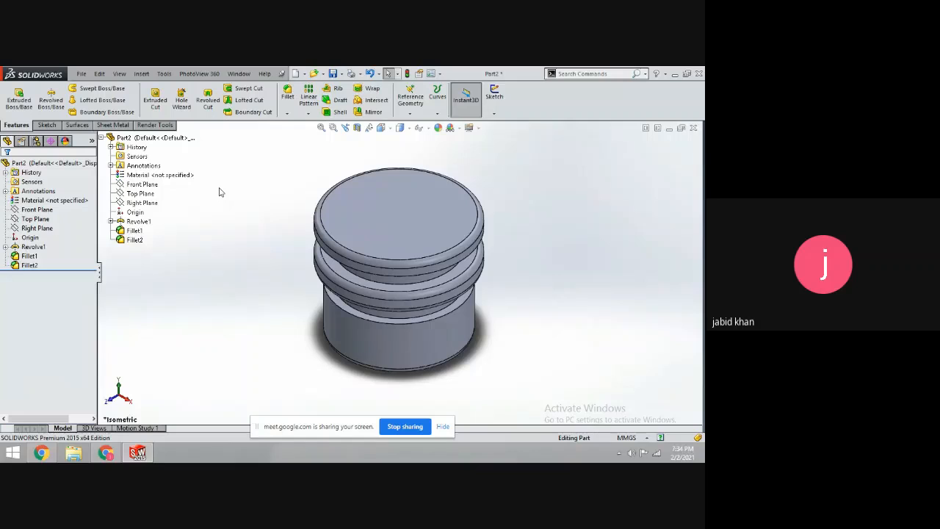
left_click(46, 124)
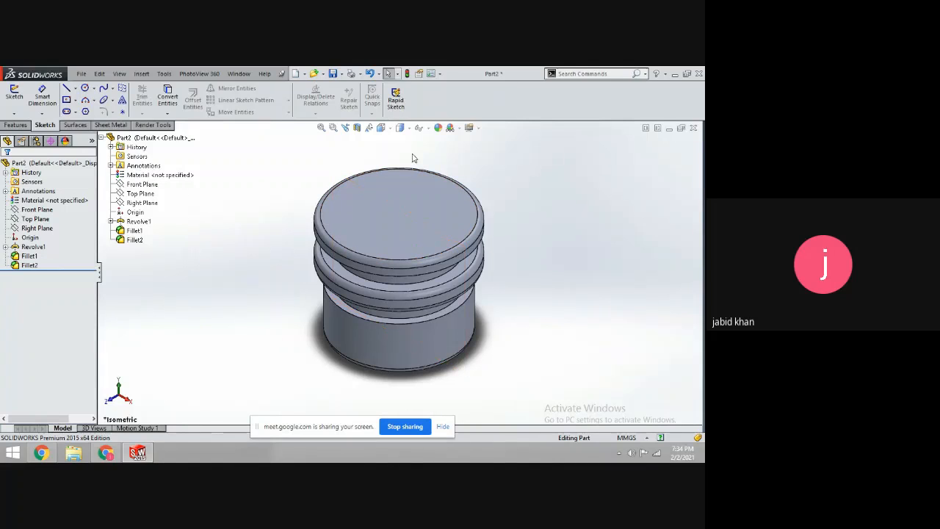
Delete the revolved boss together with both dependent fillets, keeping its profile sketch
left_click(26, 266)
left_click(28, 265)
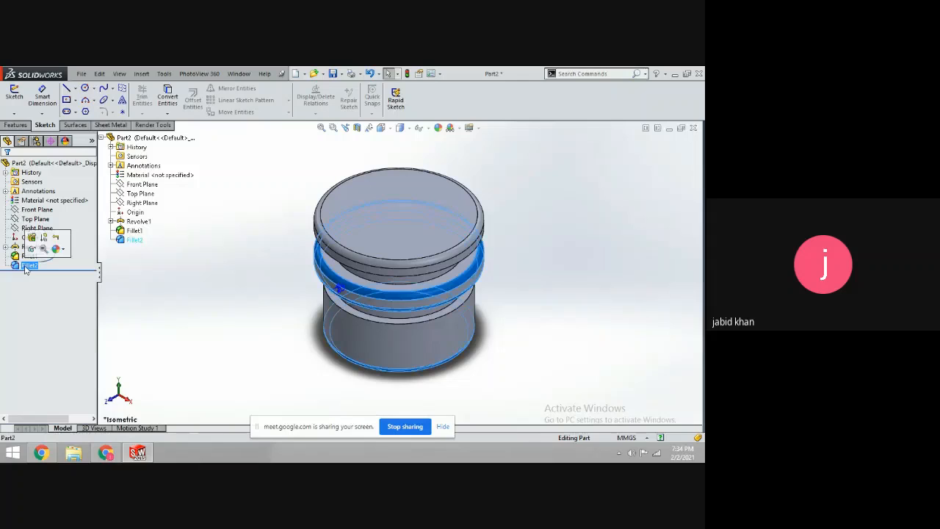
left_click(30, 256, "ctrl")
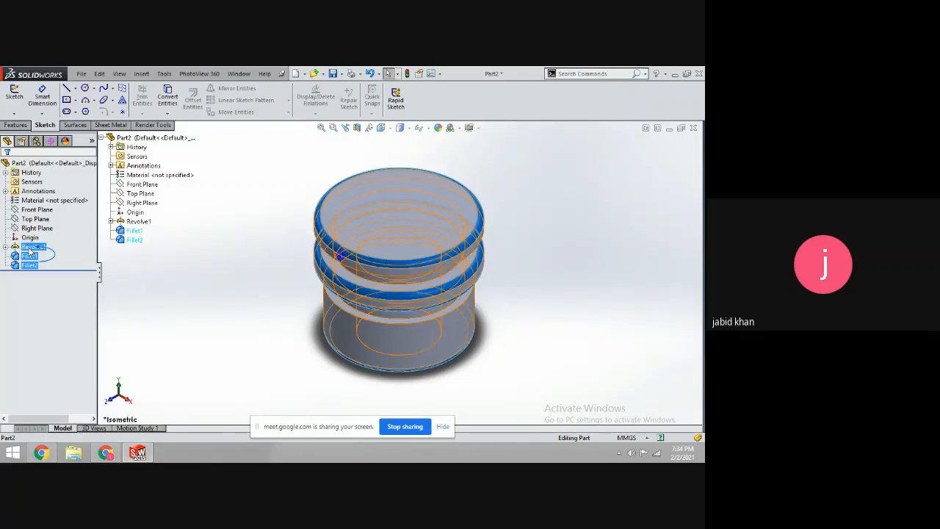
left_click(29, 247, "ctrl")
right_click(29, 248)
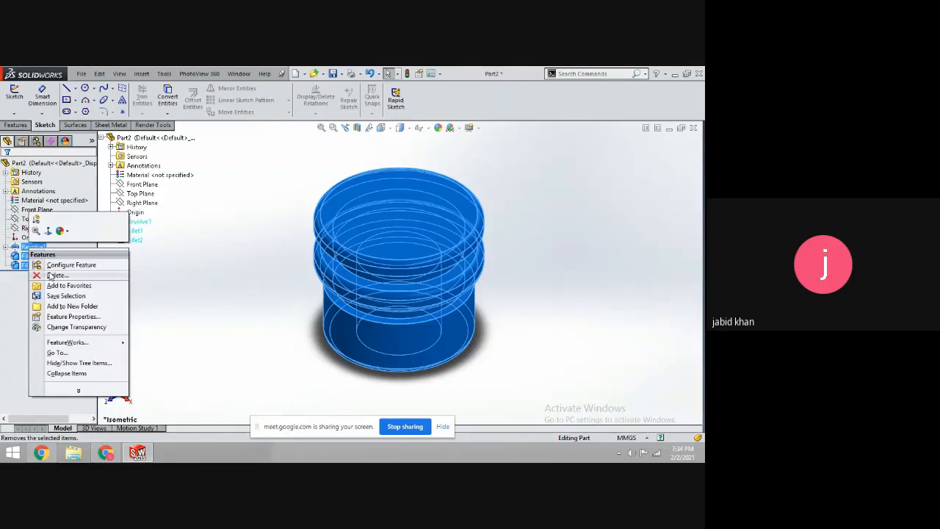
left_click(54, 277)
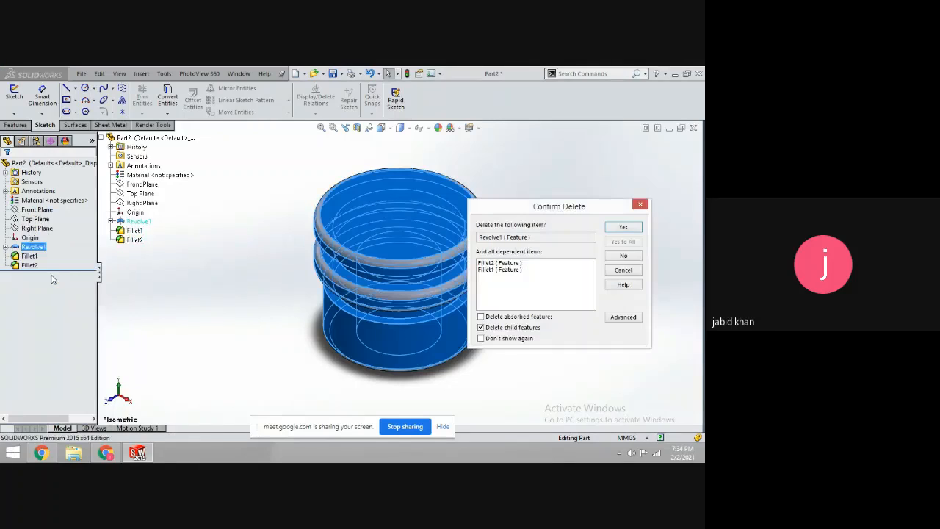
left_click(623, 229)
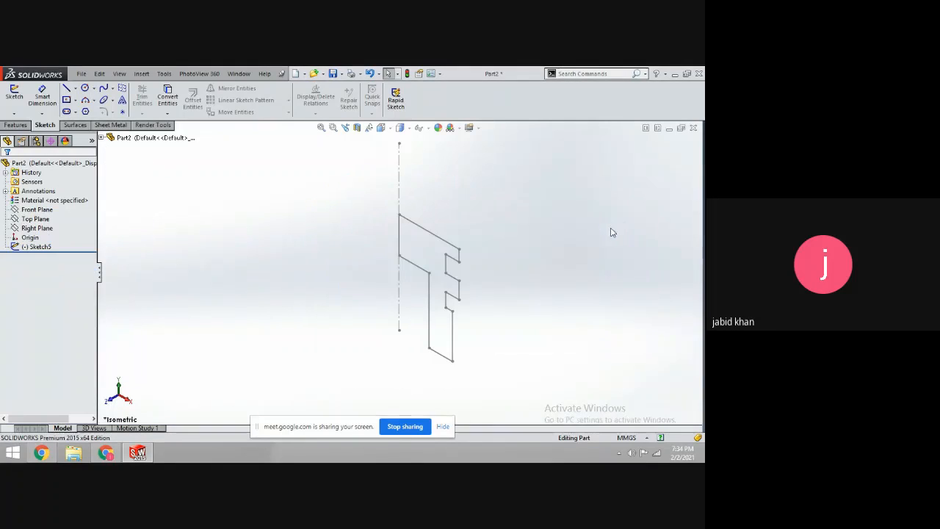
Delete the remaining grooved profile sketch from the part
left_click(45, 247)
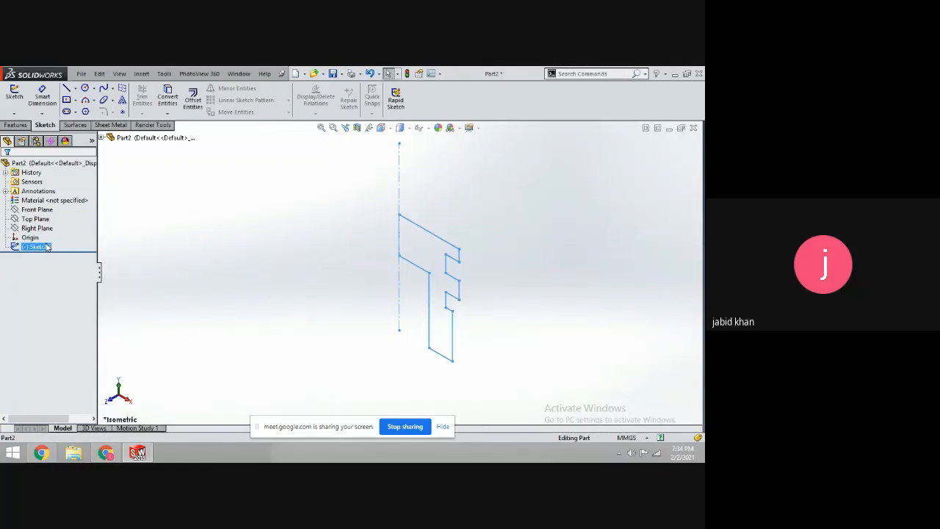
right_click(46, 247)
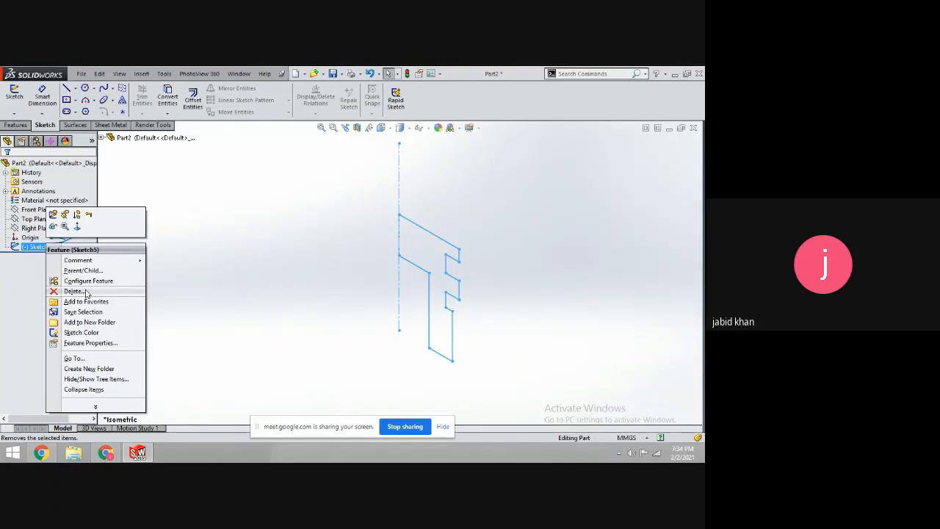
left_click(73, 291)
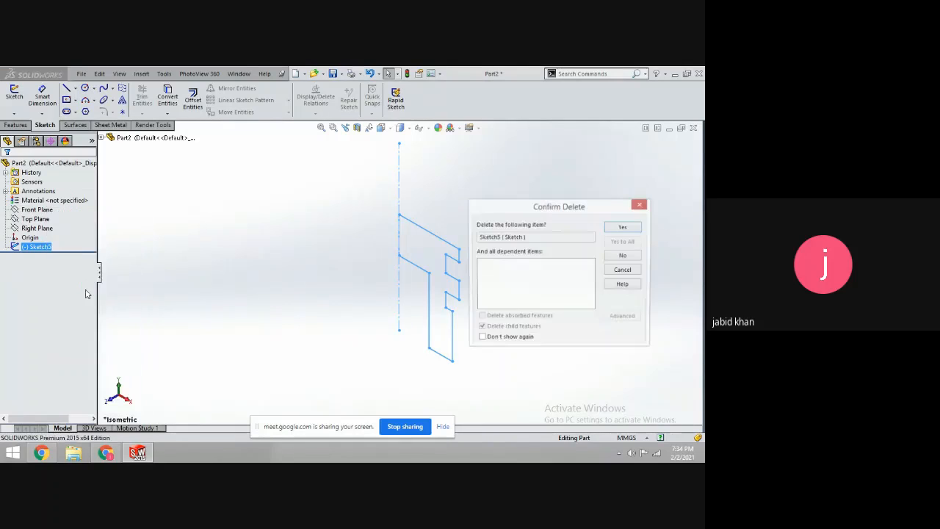
left_click(622, 228)
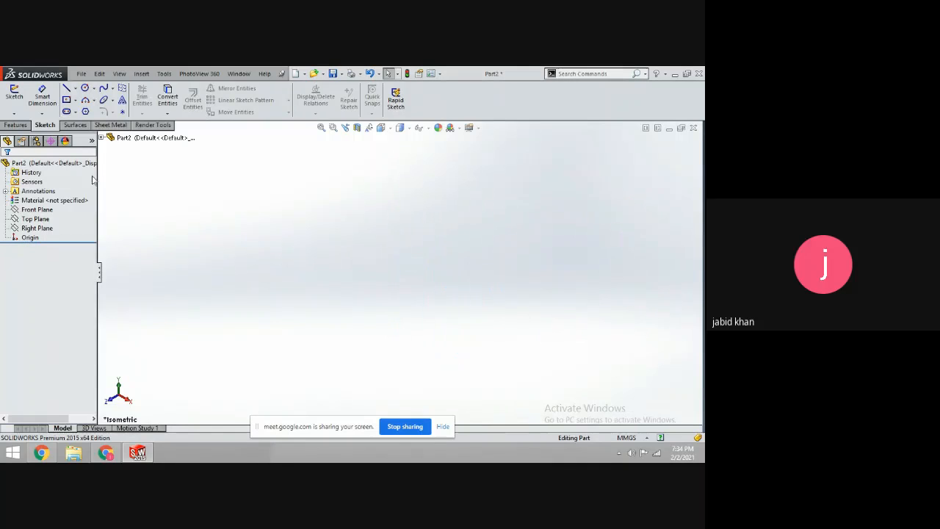
Close the emptied part without saving it and create a new part document
left_click(692, 128)
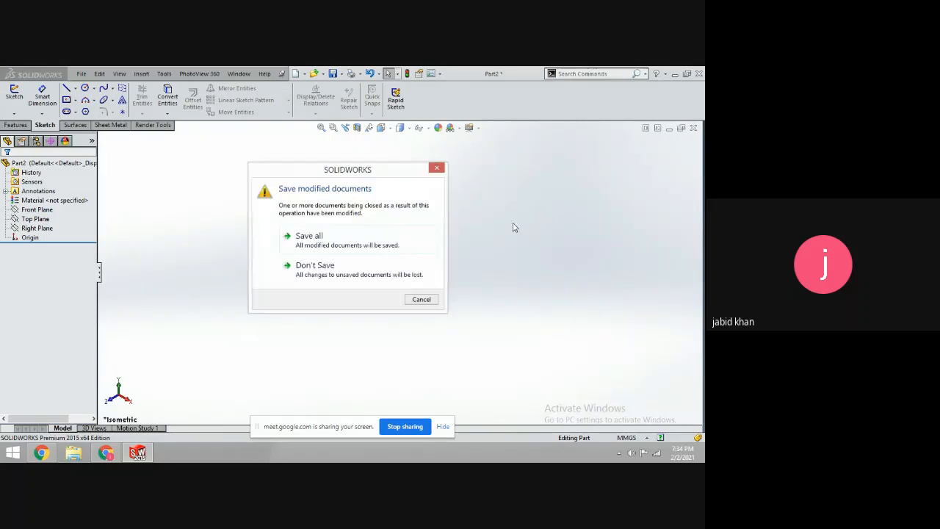
left_click(378, 272)
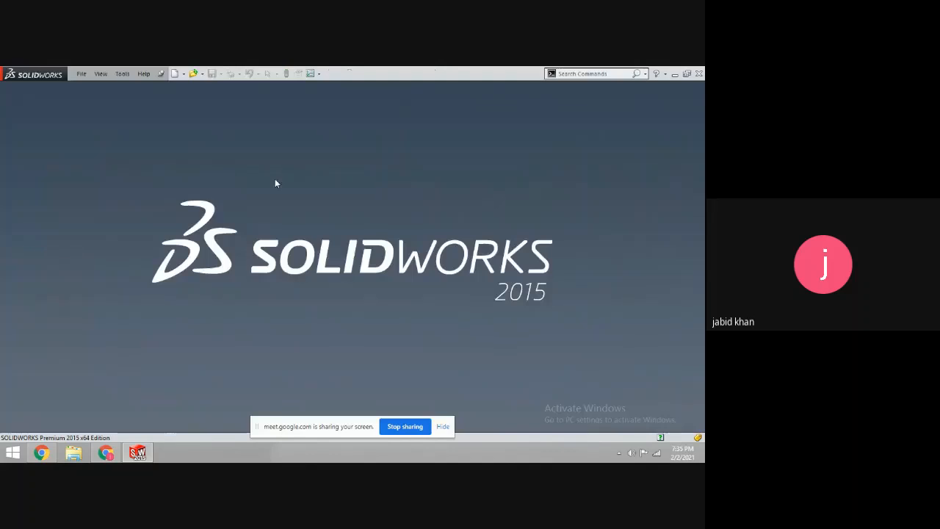
left_click(81, 74)
left_click(95, 88)
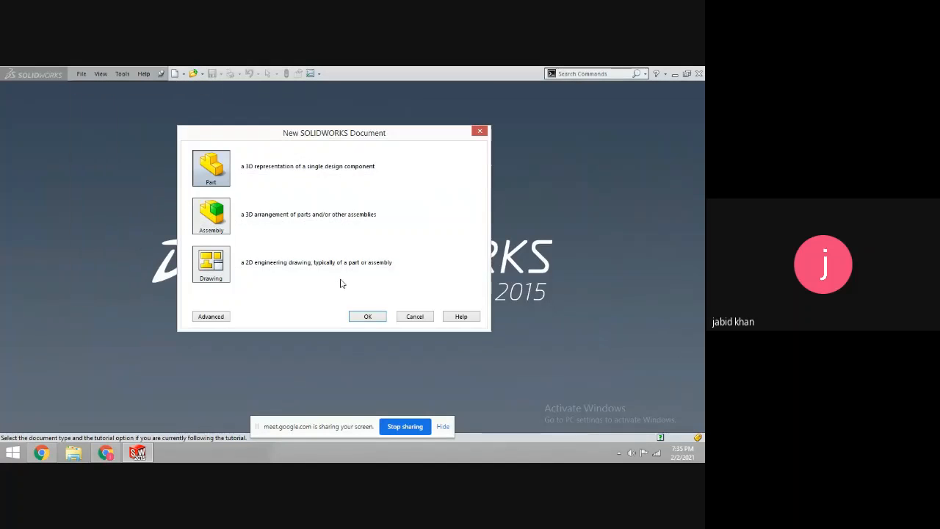
left_click(369, 317)
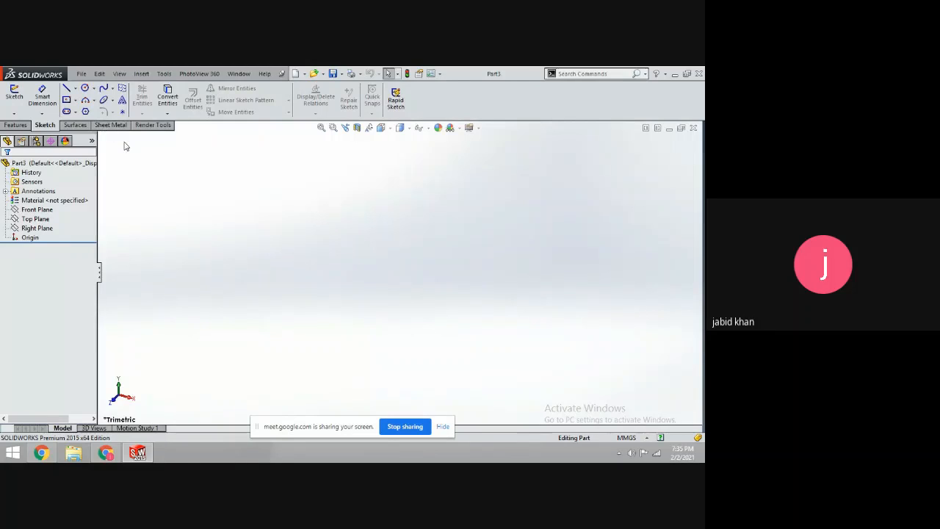
left_click(18, 125)
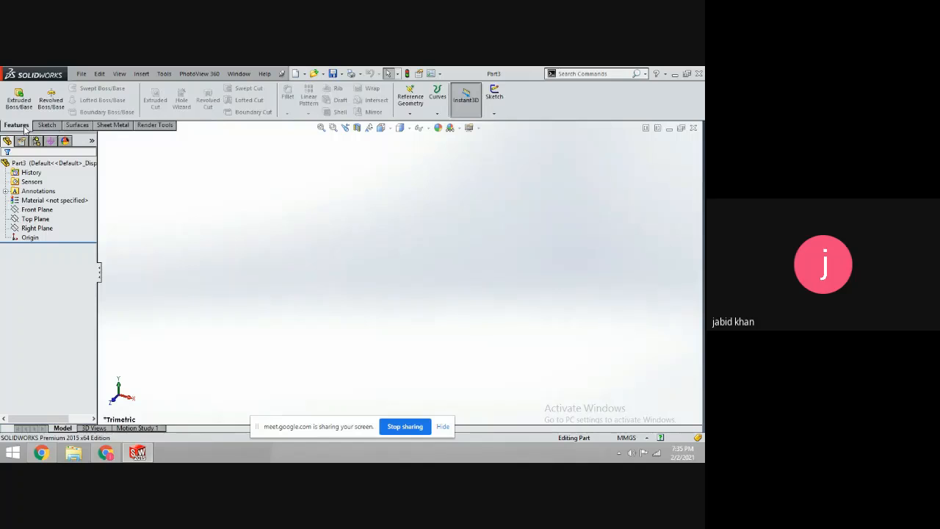
left_click(78, 127)
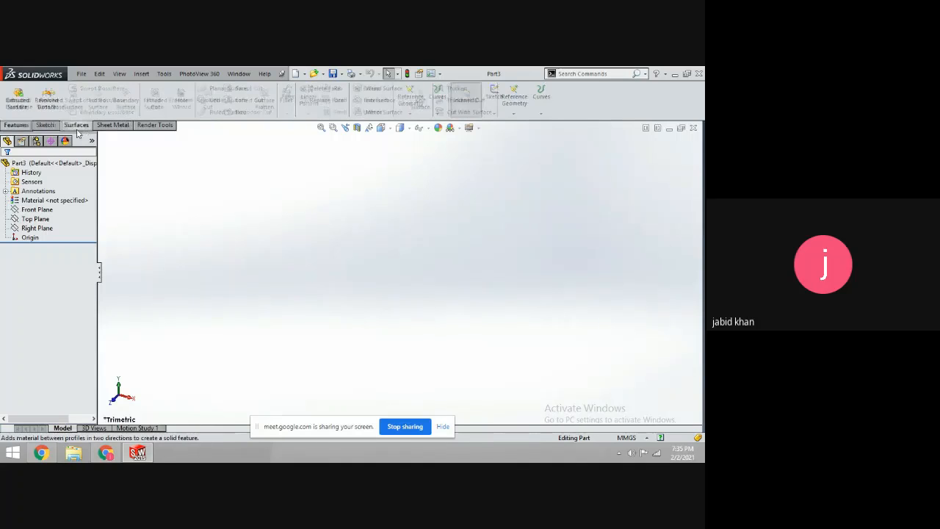
left_click(111, 126)
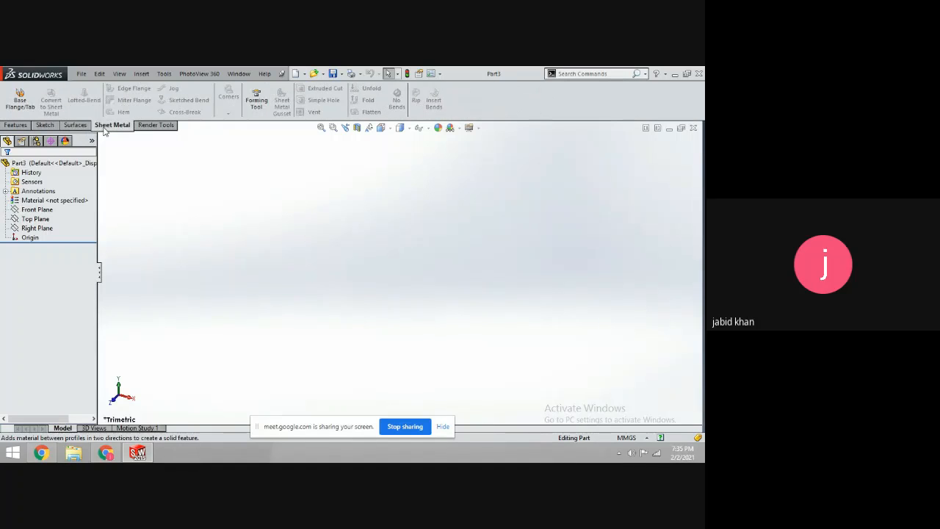